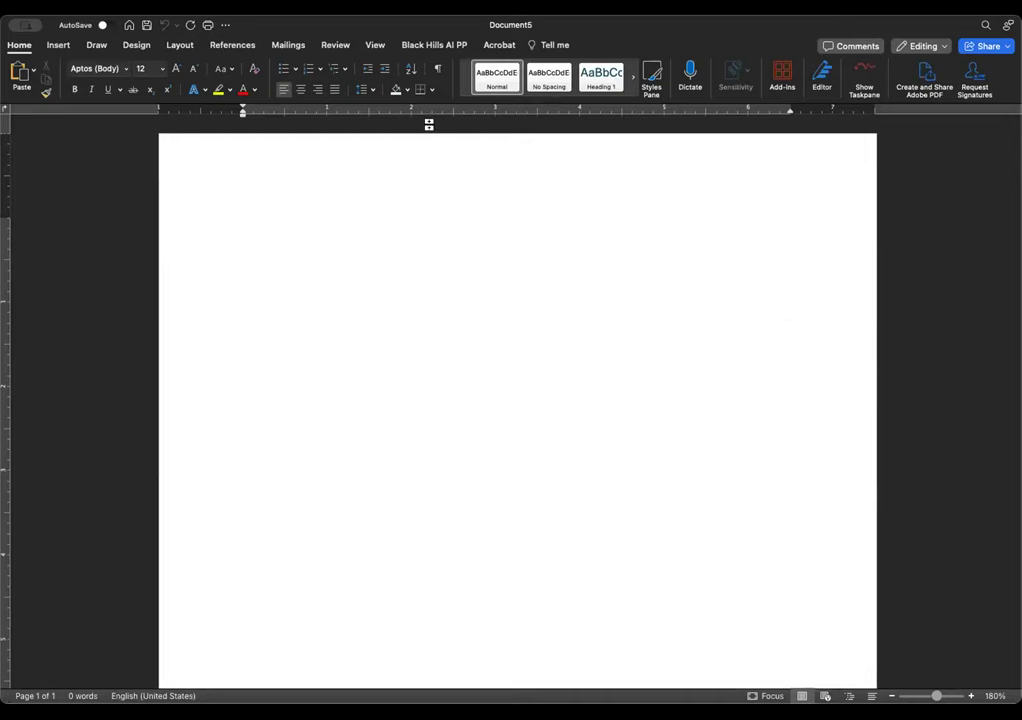
- Open the Automatic Shells pane from the Black Hills AI PP ribbon tab
click(434, 46)
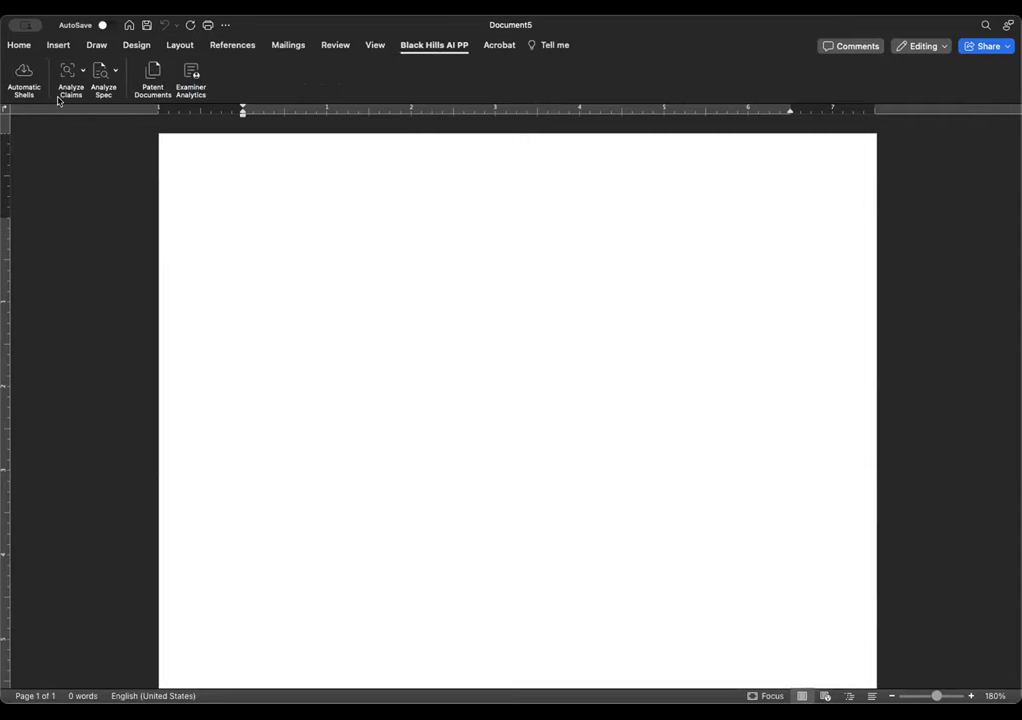
click(25, 75)
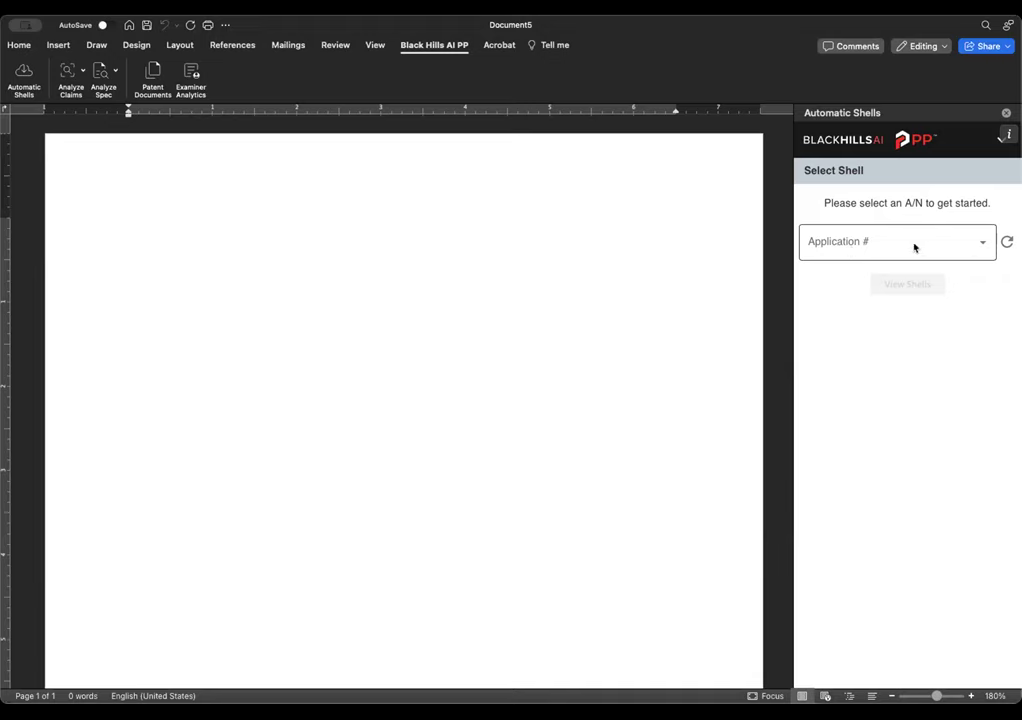
click(981, 245)
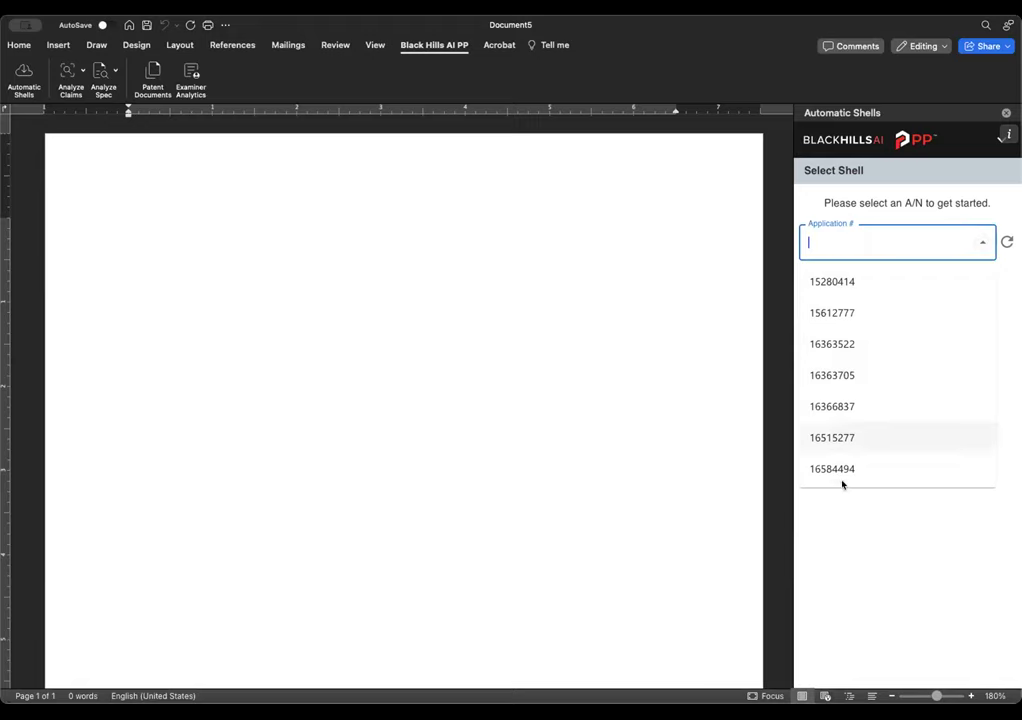
scroll(845, 436, down, 5)
scroll(842, 433, down, 15)
scroll(849, 406, up, 20)
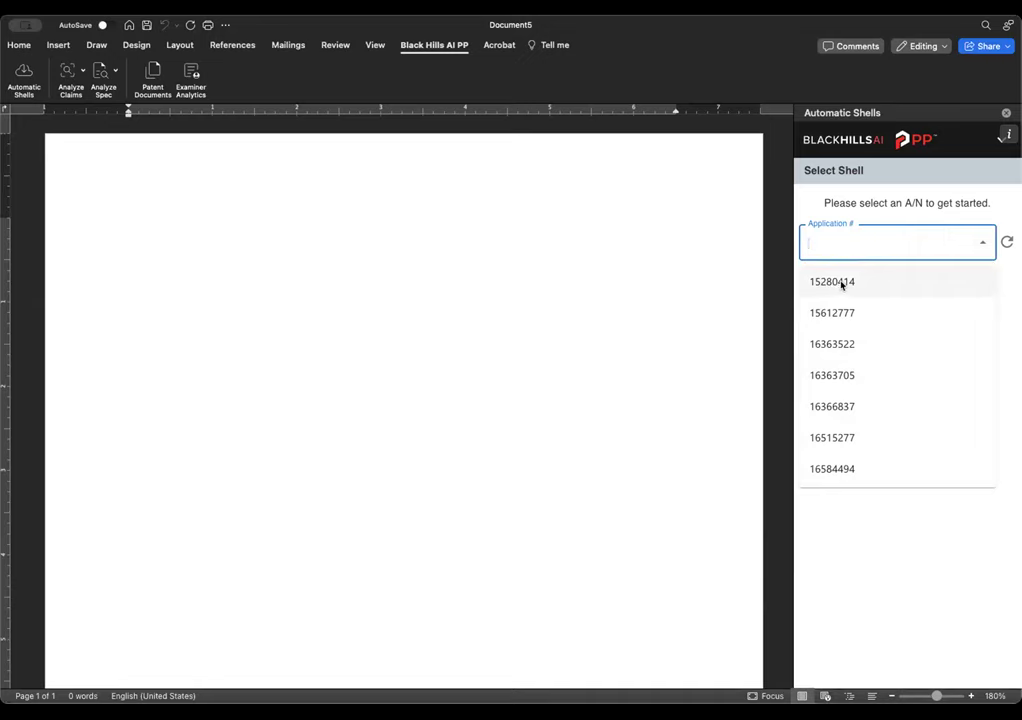
click(842, 284)
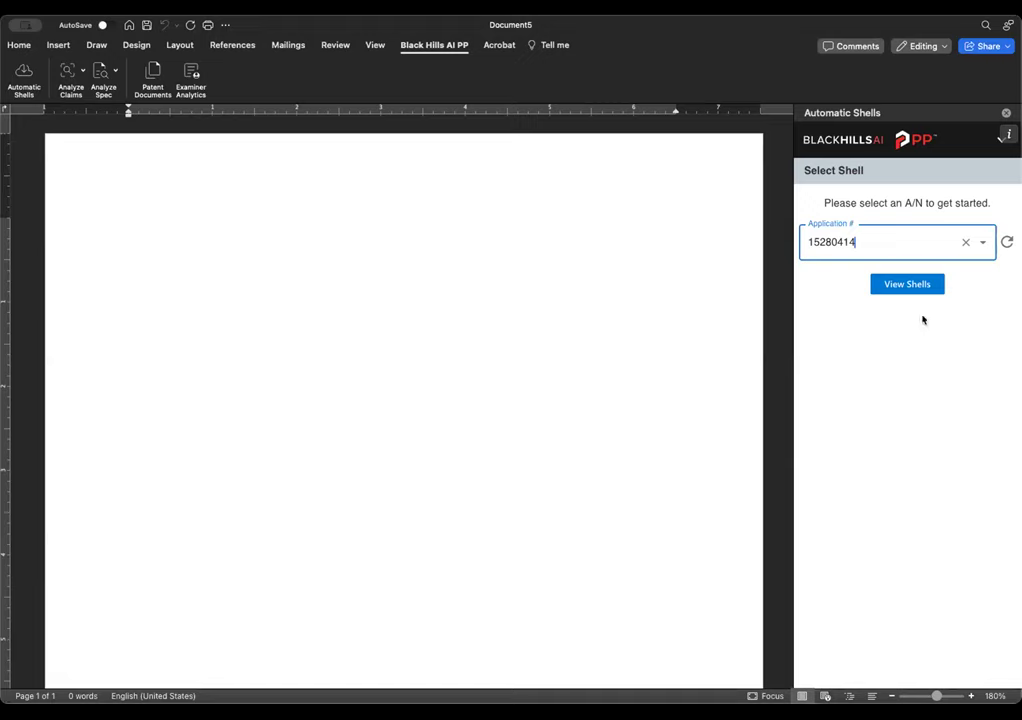
click(906, 284)
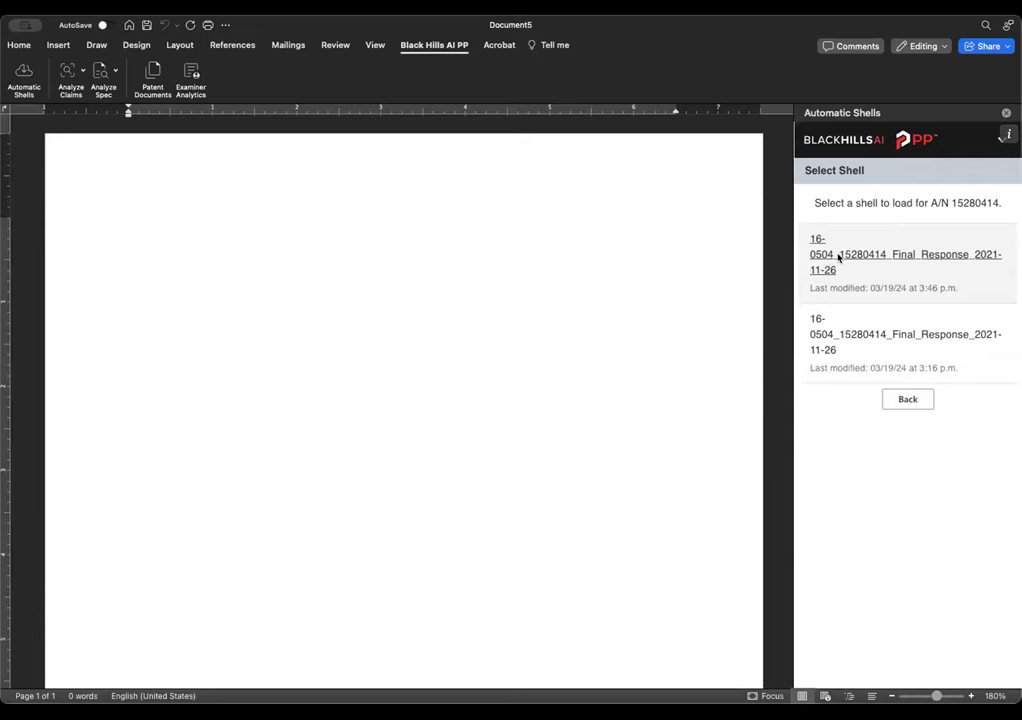
click(820, 255)
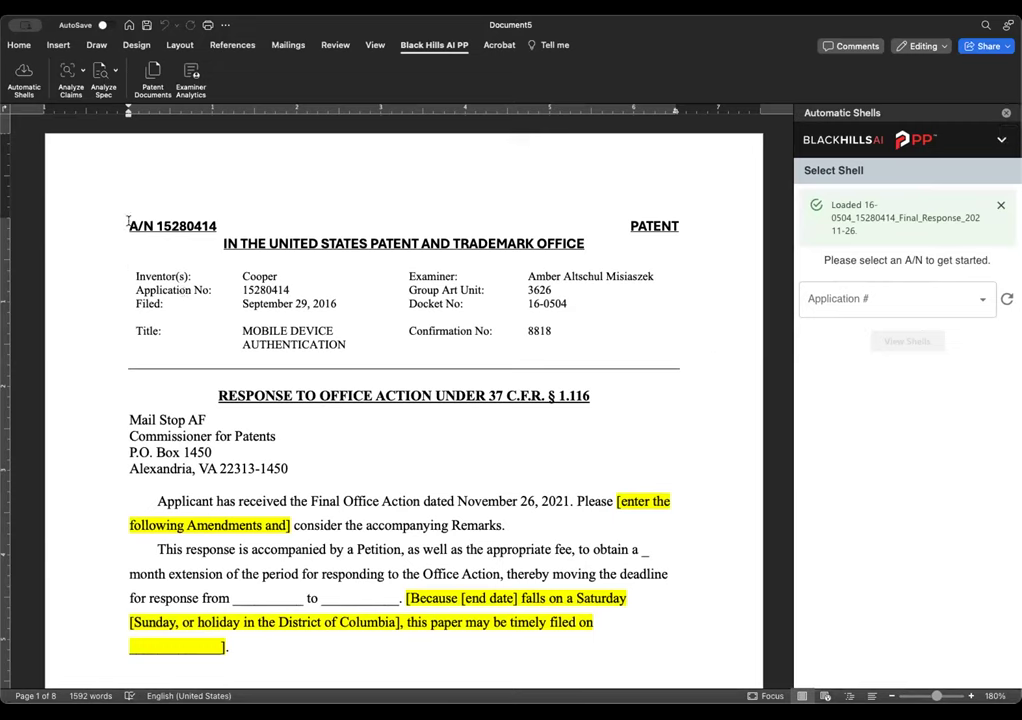
- Set the two header lines to Times New Roman
drag(126, 225, 683, 243)
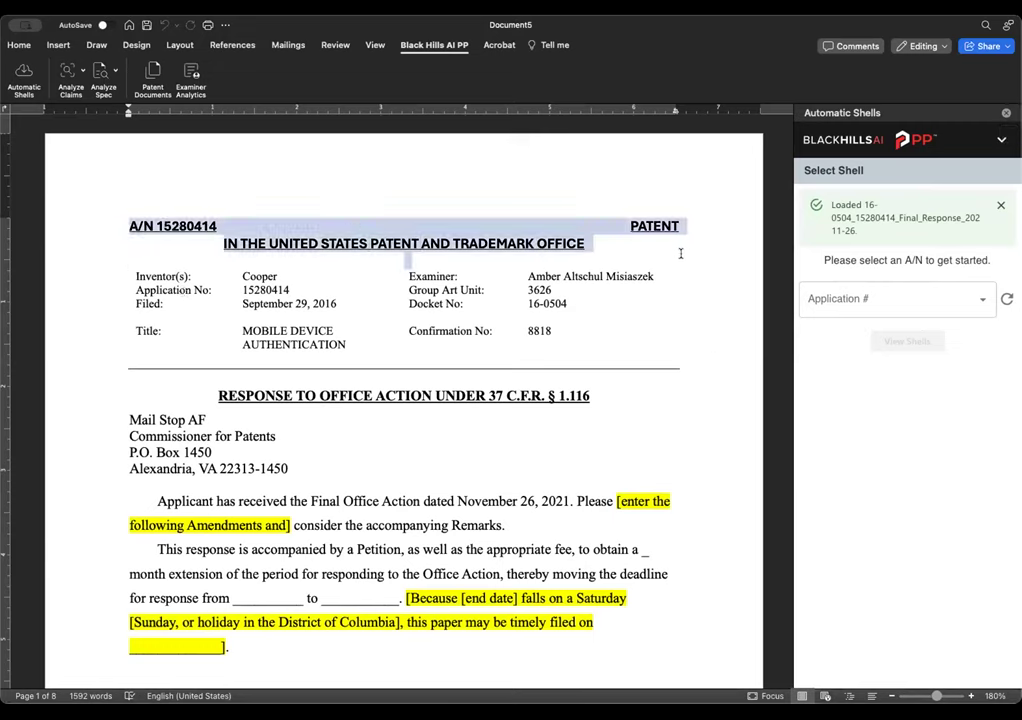
click(19, 46)
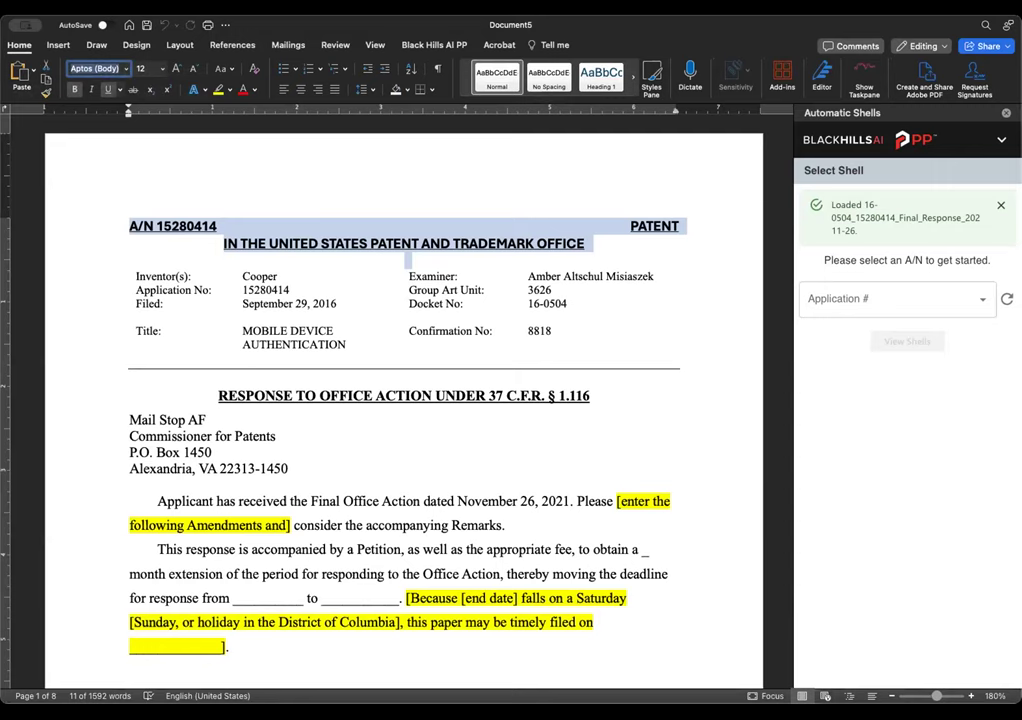
text(KiTimes New Roman)
key(Return)
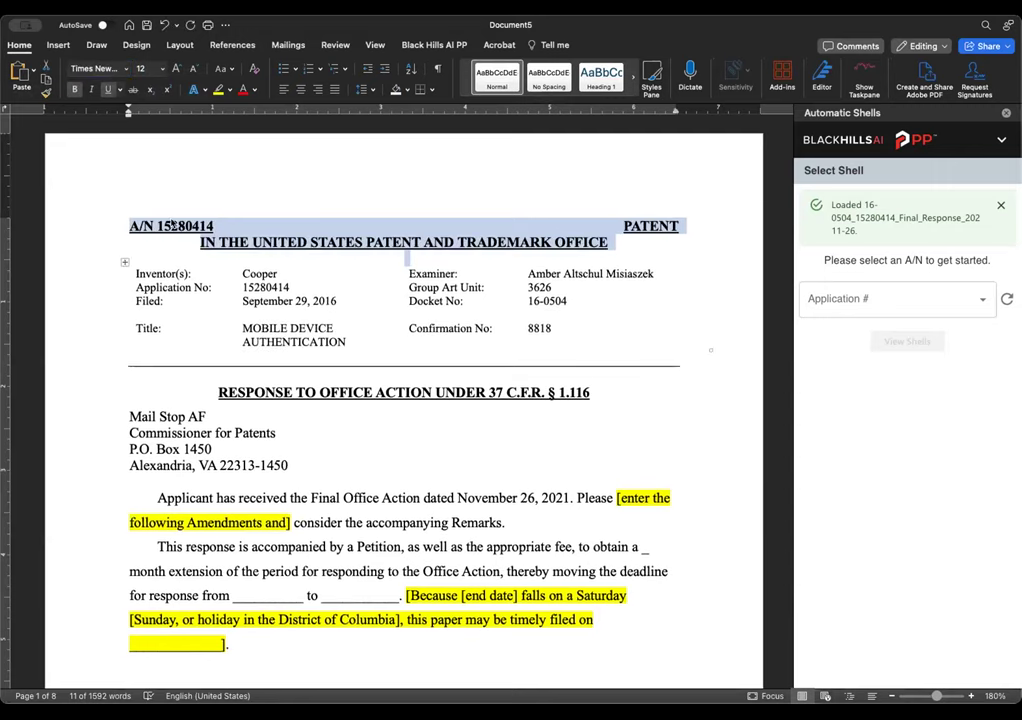
- Write both application numbers as 15/280,414 by inserting the missing commas
click(173, 226)
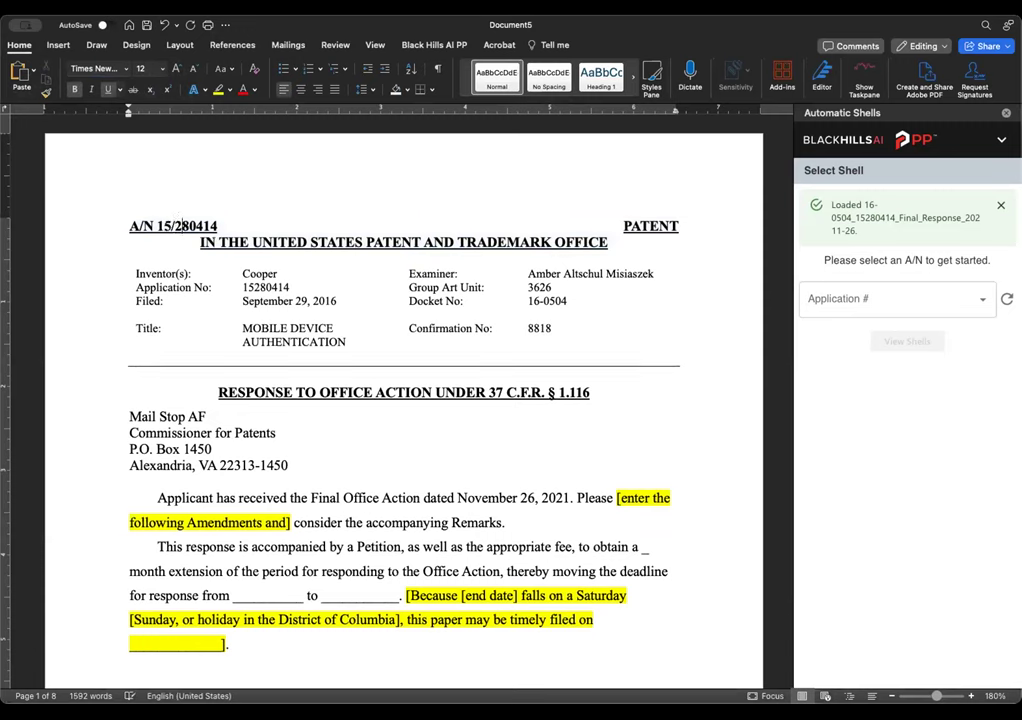
click(199, 226)
text(,)
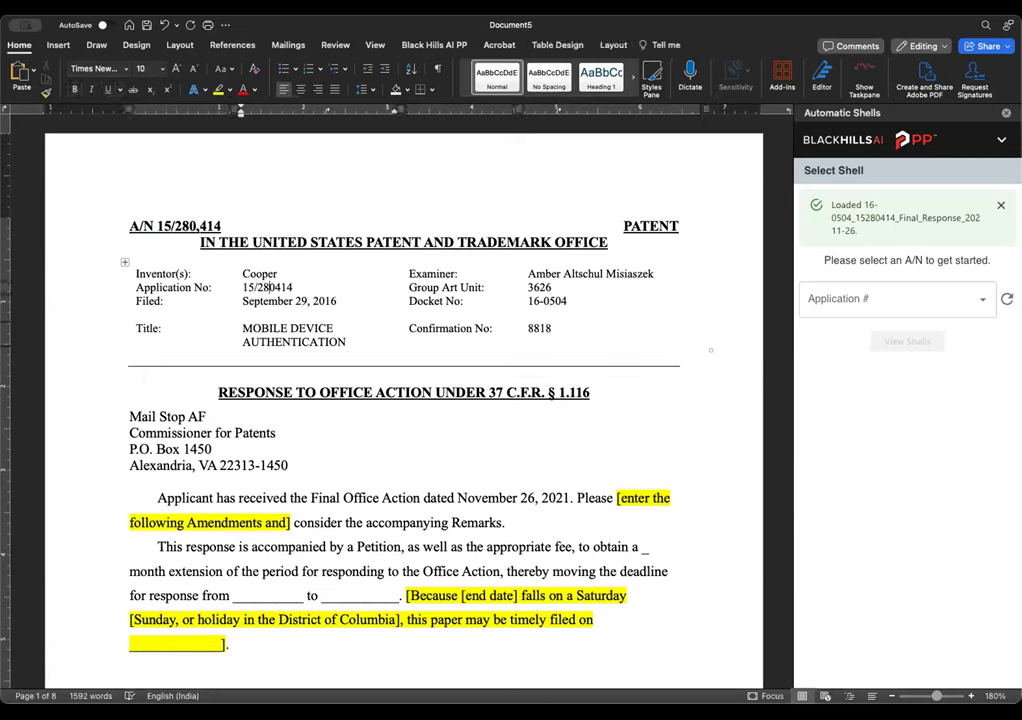
click(277, 287)
text(,)
scroll(492, 492, down, 3)
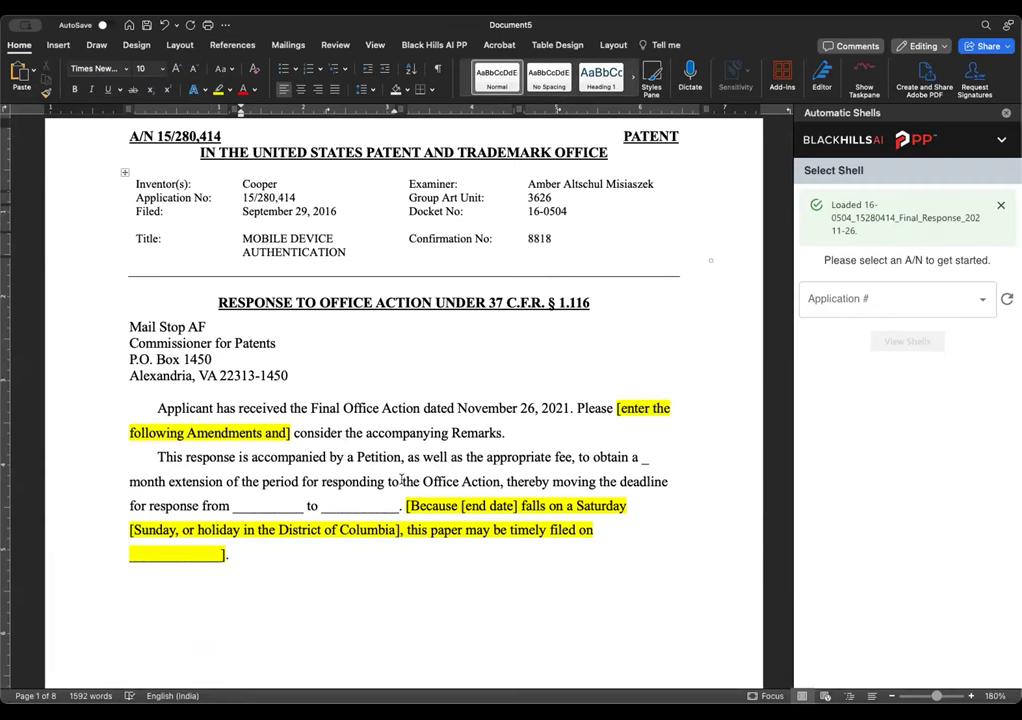
scroll(402, 481, down, 5)
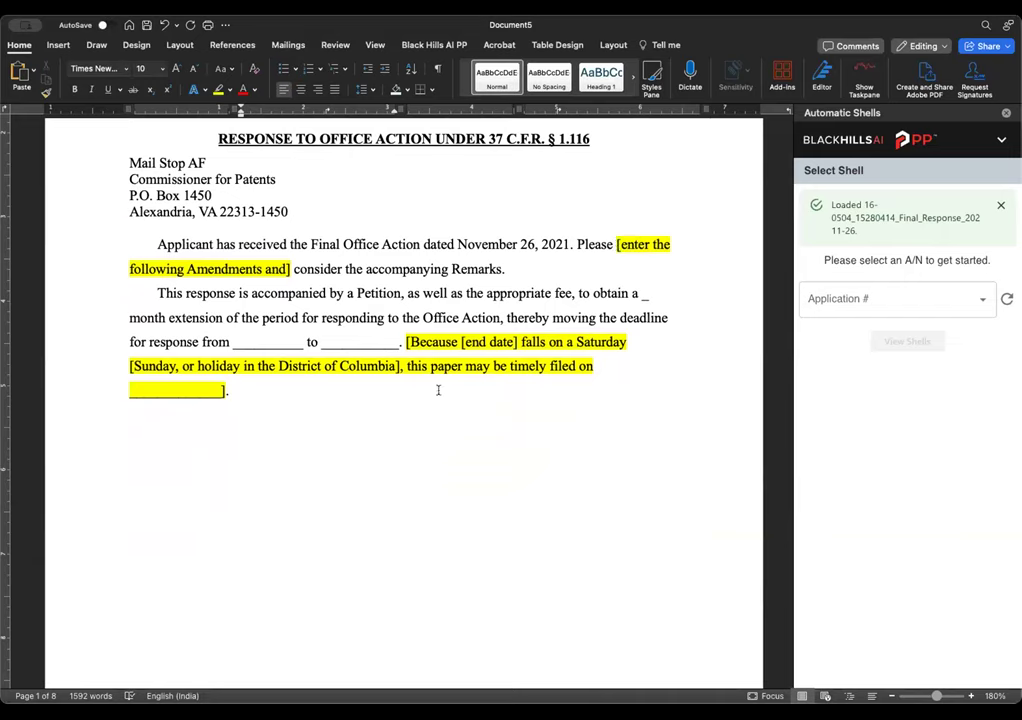
scroll(450, 385, down, 15)
scroll(393, 391, down, 3)
drag(273, 212, 149, 208)
click(179, 229)
scroll(381, 385, down, 20)
scroll(373, 415, down, 1)
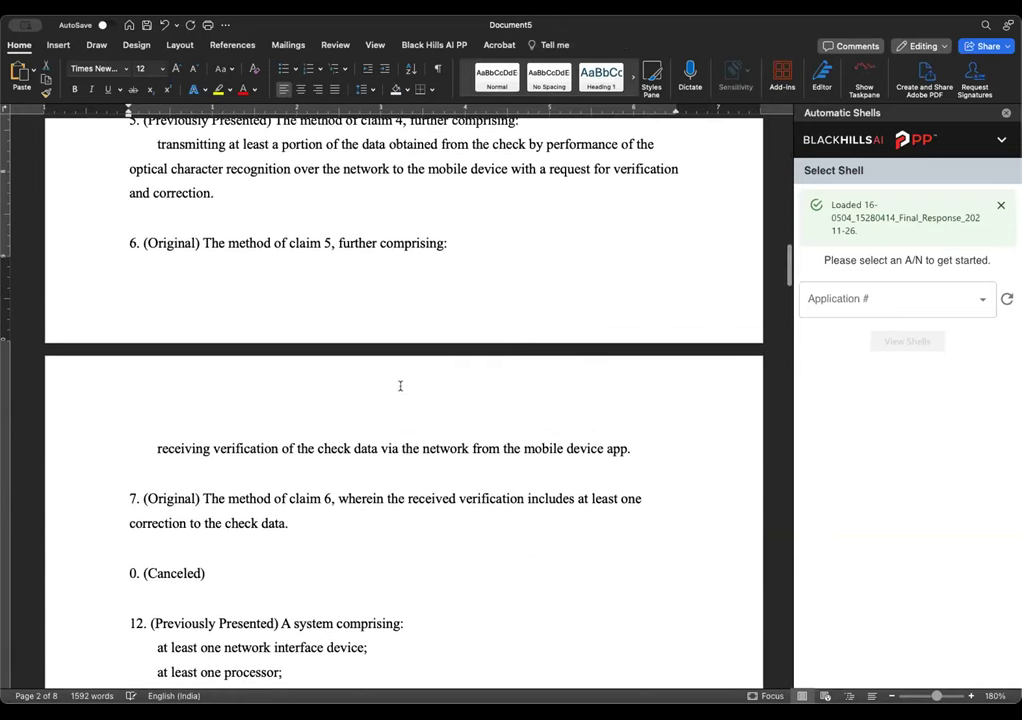
scroll(560, 372, down, 20)
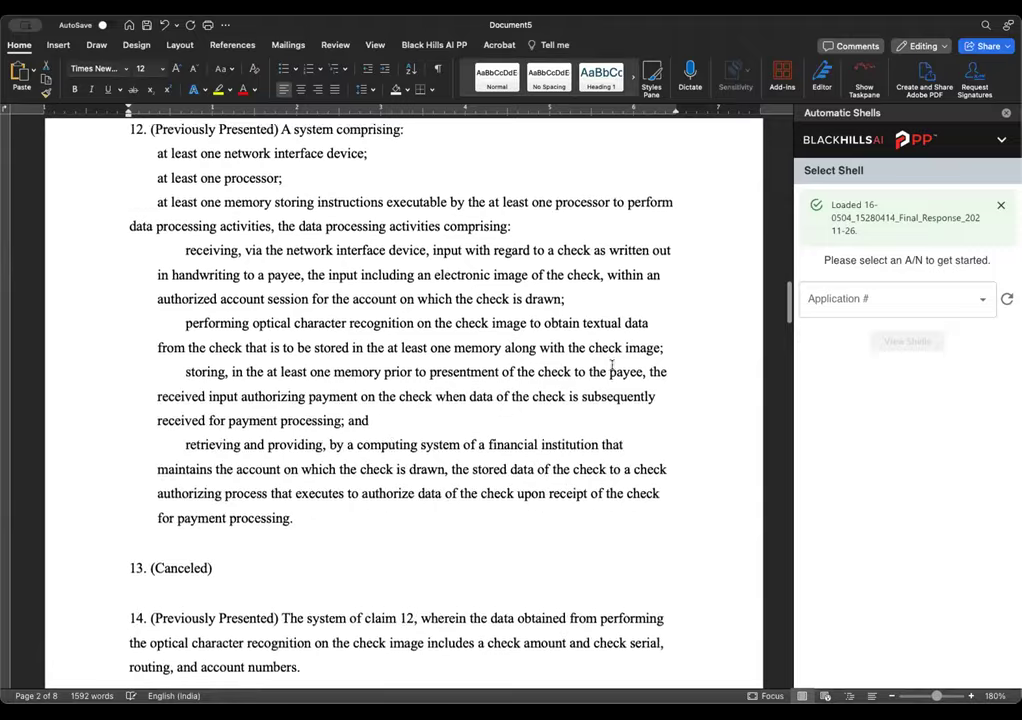
scroll(590, 369, down, 20)
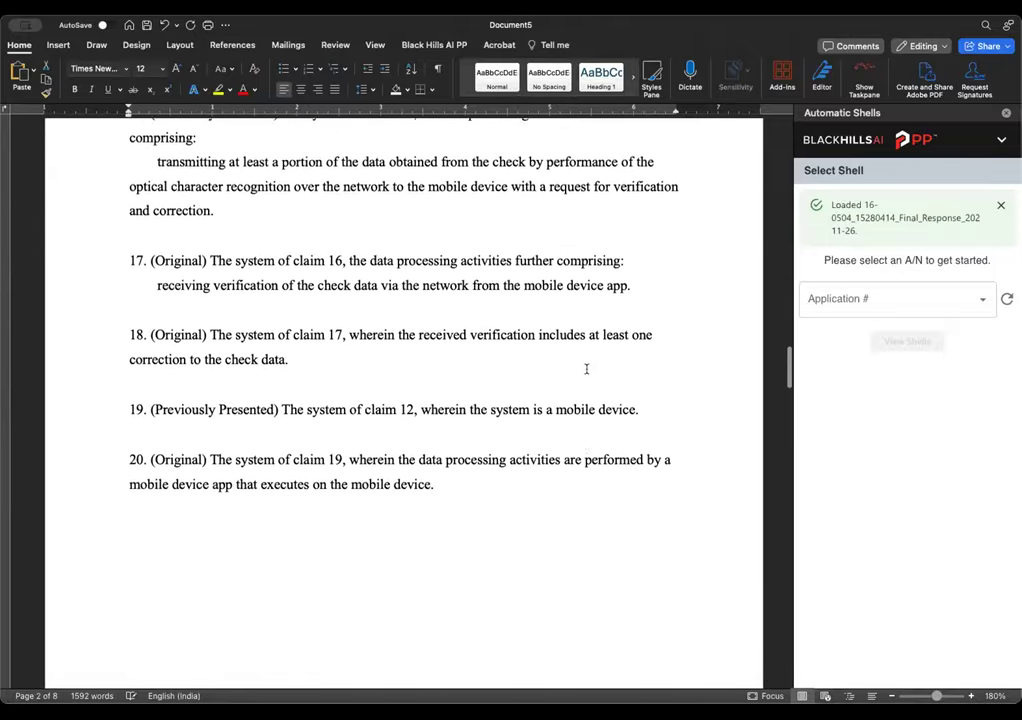
- Remove the stray claim number from the previously canceled claims list in the Remarks
scroll(586, 369, down, 8)
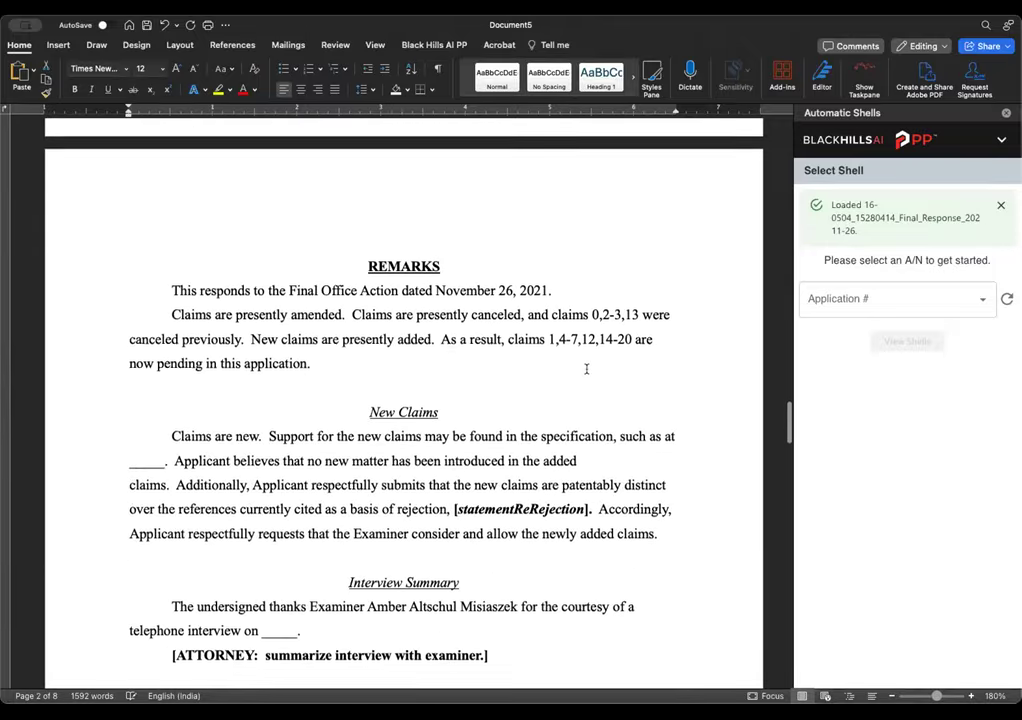
double_click(596, 272)
text(1)
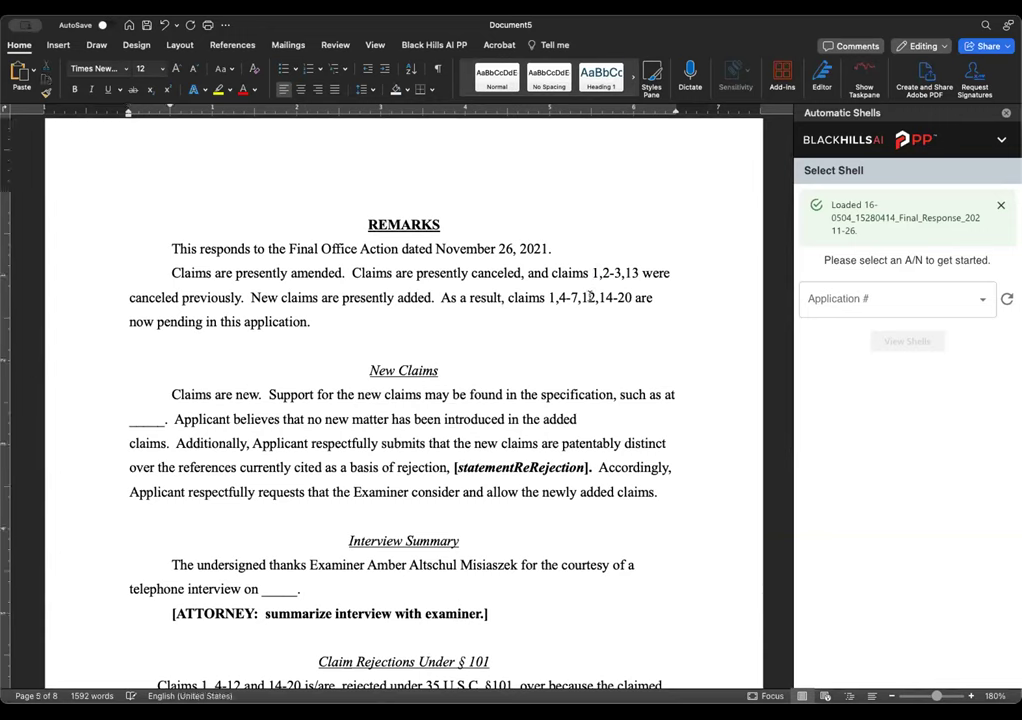
key(BackSpace)
key(Delete)
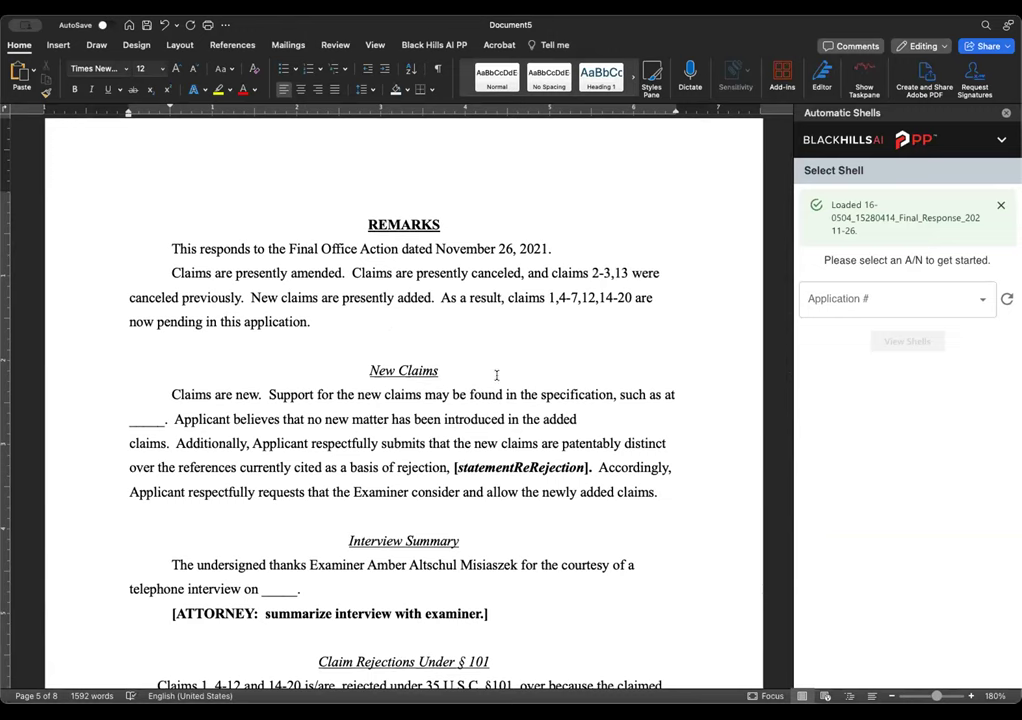
- Add '12, and' to the pending claims list after 4-7
click(558, 297)
key(Right)
key(Right)
key(Right)
text(12,)
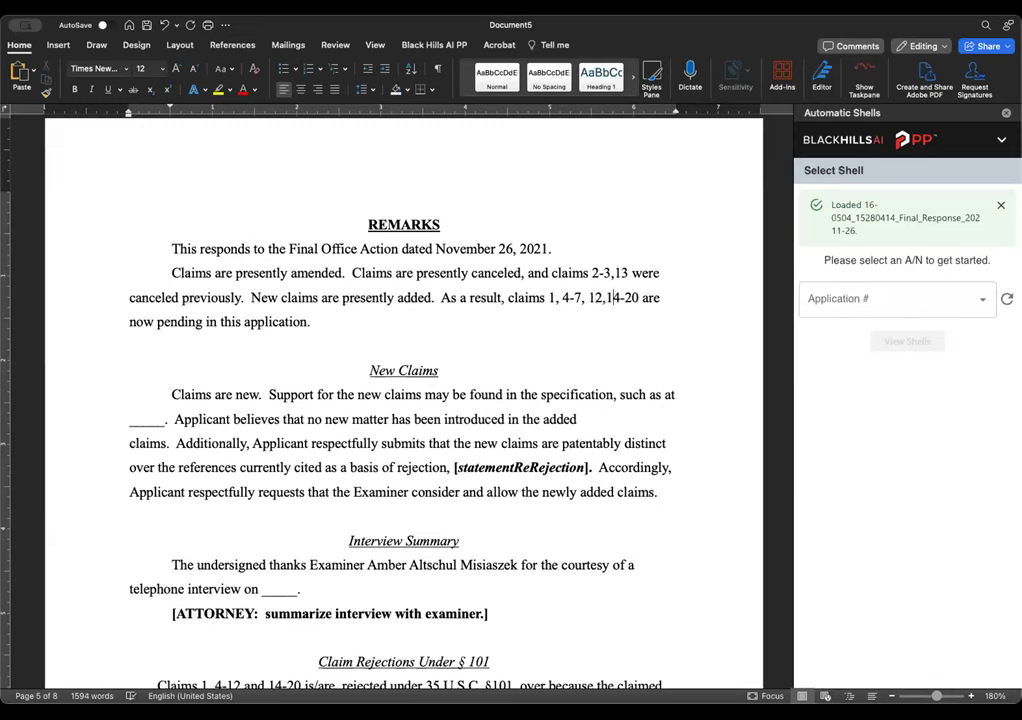
text( and)
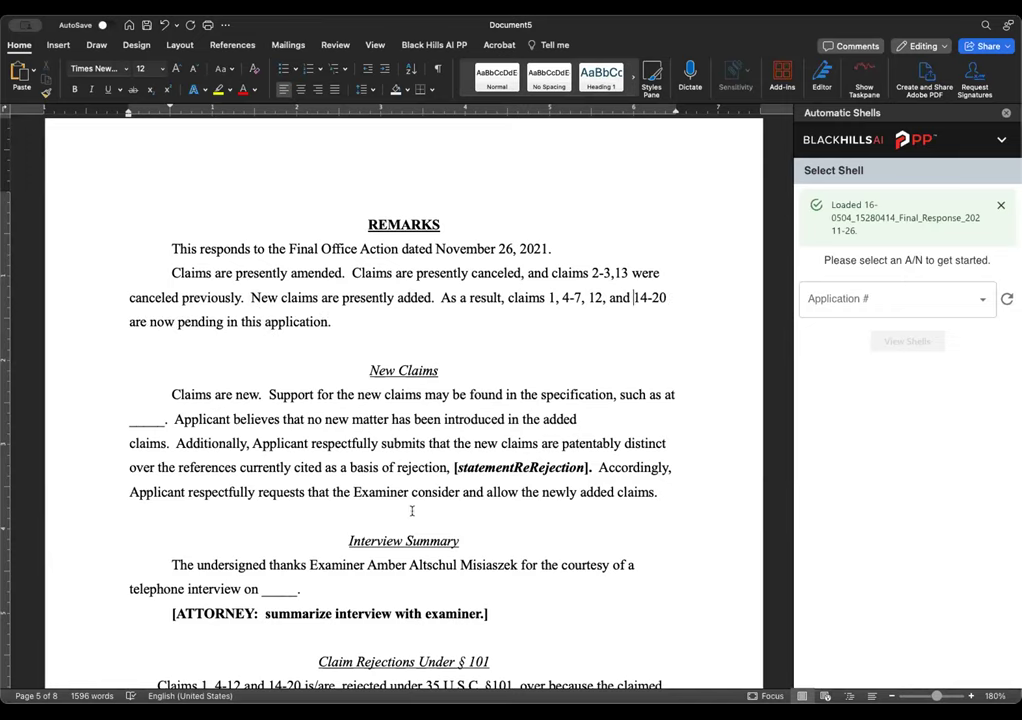
- Scroll through the response to review the corrected pending-claims statement in the Remarks
scroll(466, 478, down, 5)
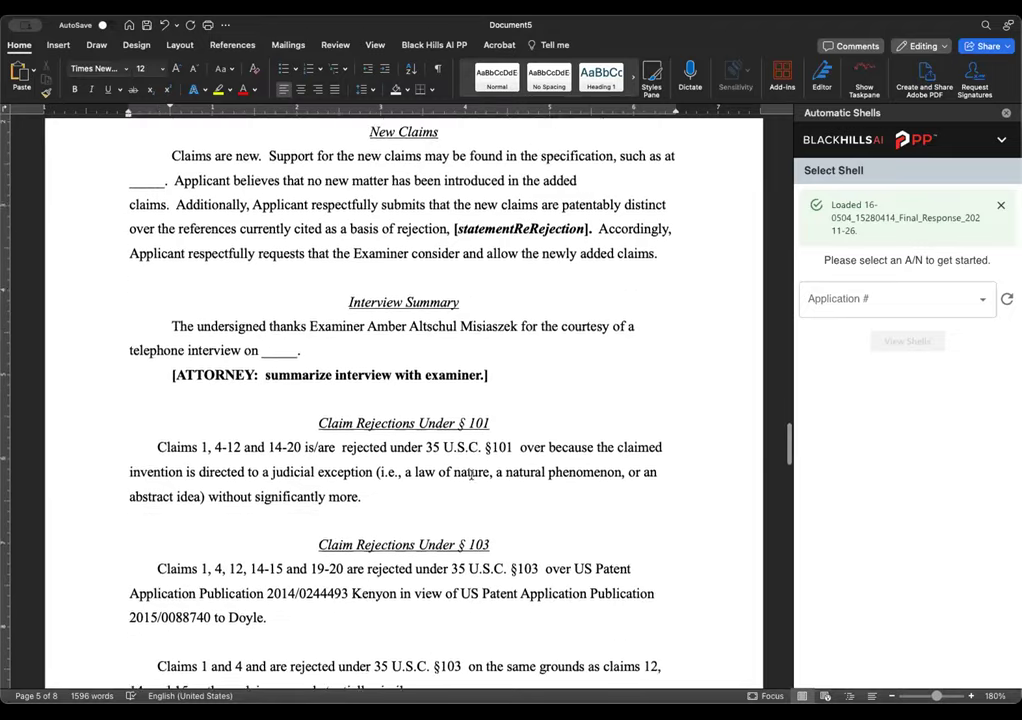
scroll(471, 475, down, 6)
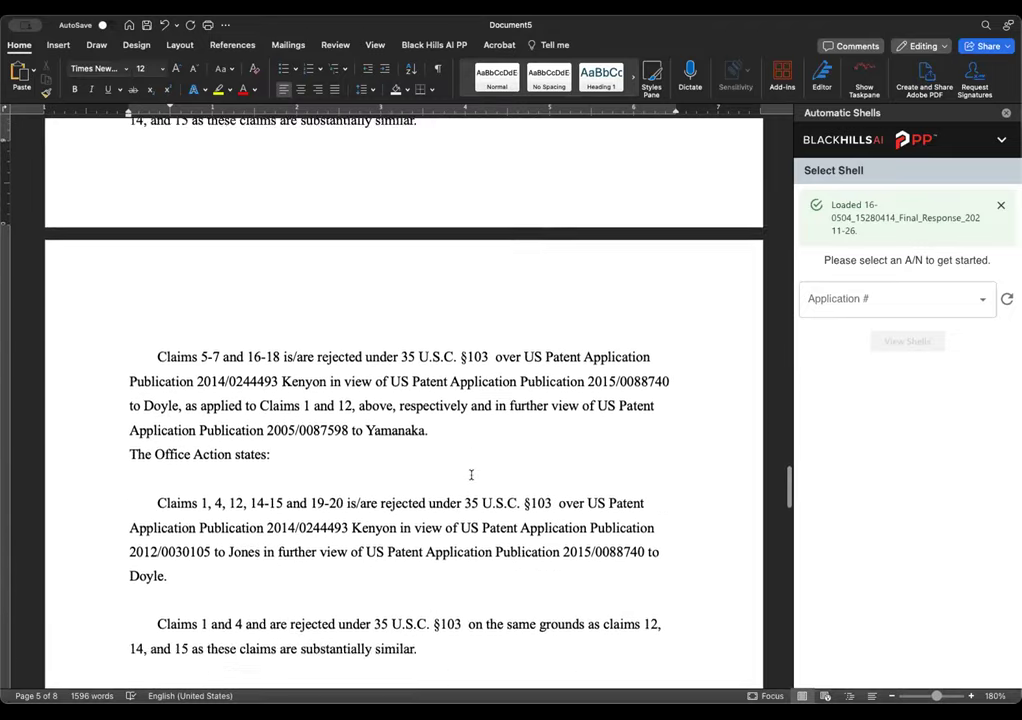
scroll(470, 475, down, 12)
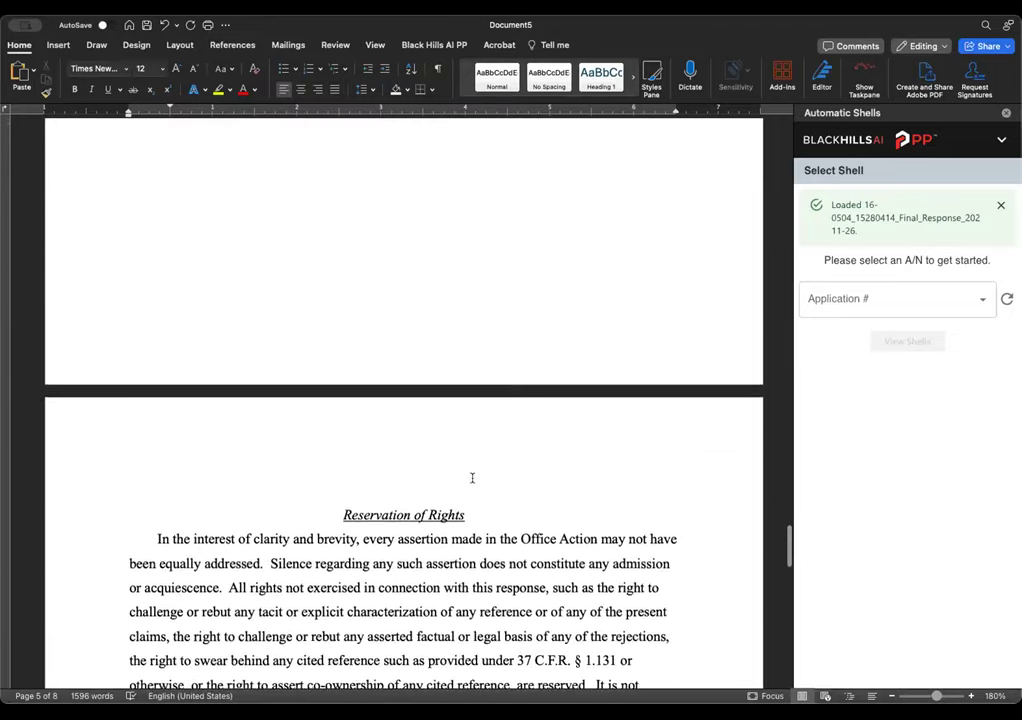
scroll(472, 478, down, 18)
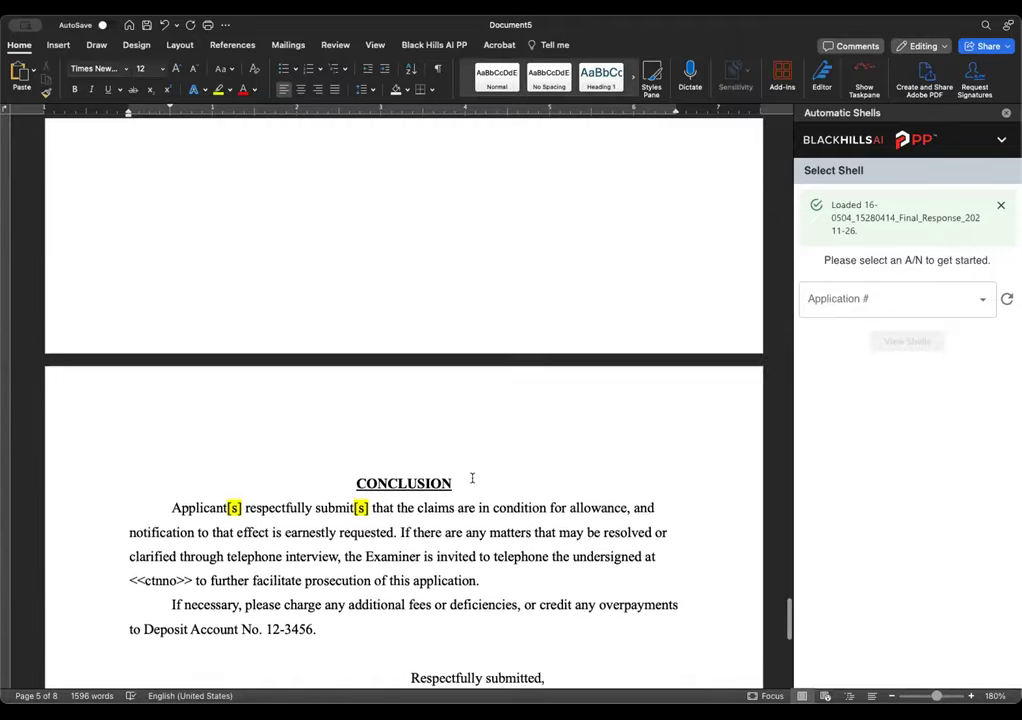
scroll(472, 478, down, 8)
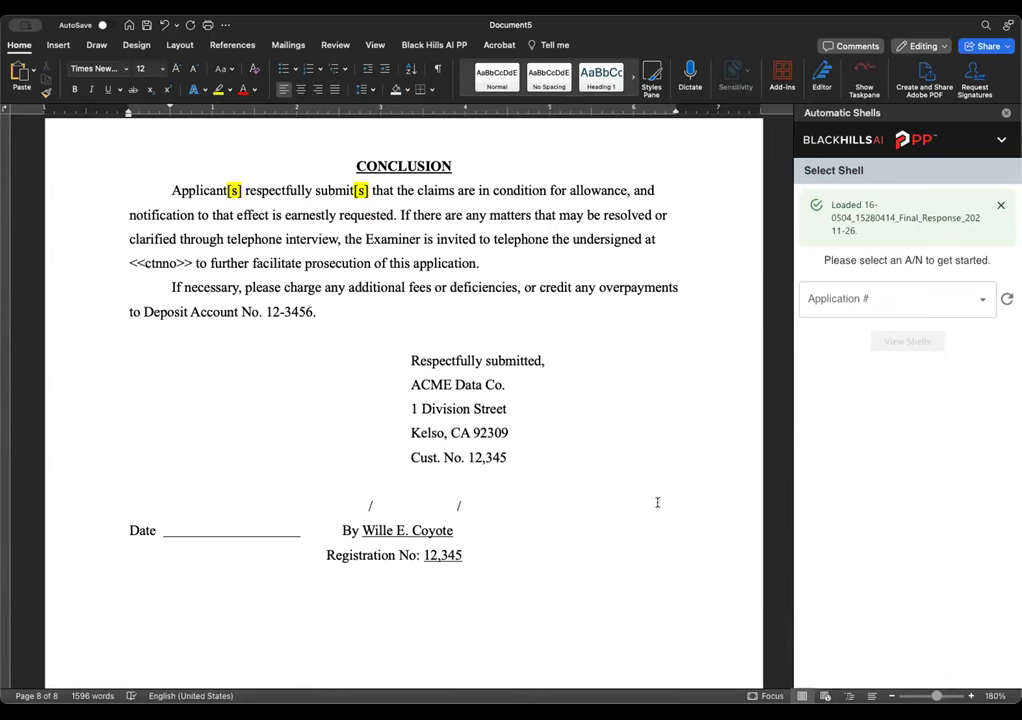
scroll(569, 464, up, 20)
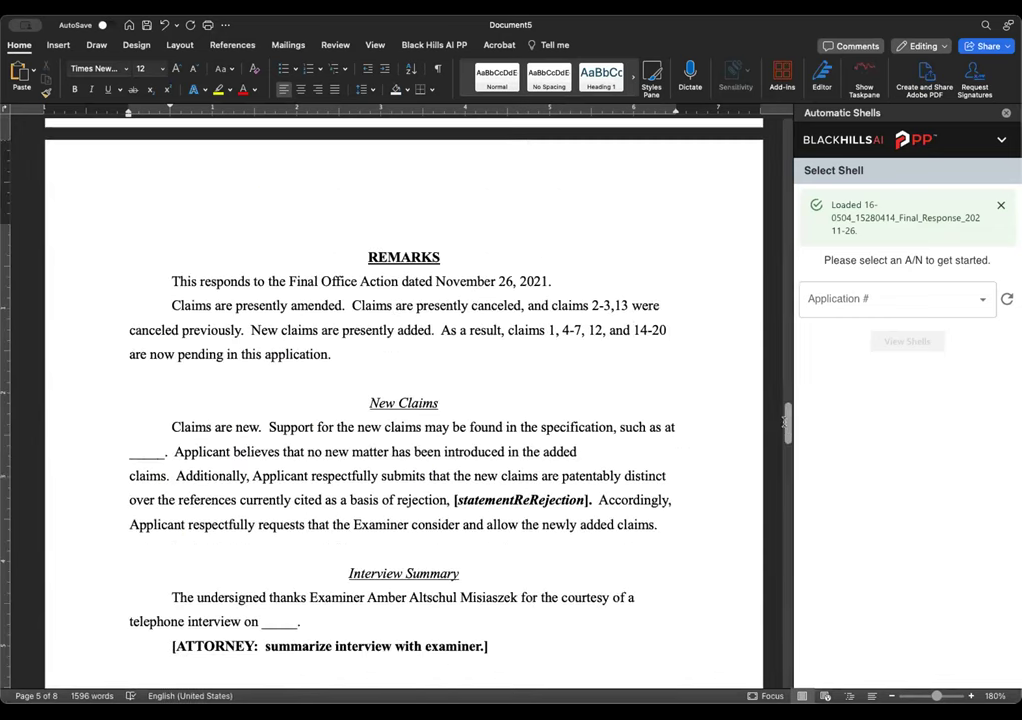
scroll(782, 160, up, 20)
scroll(782, 160, up, 20)
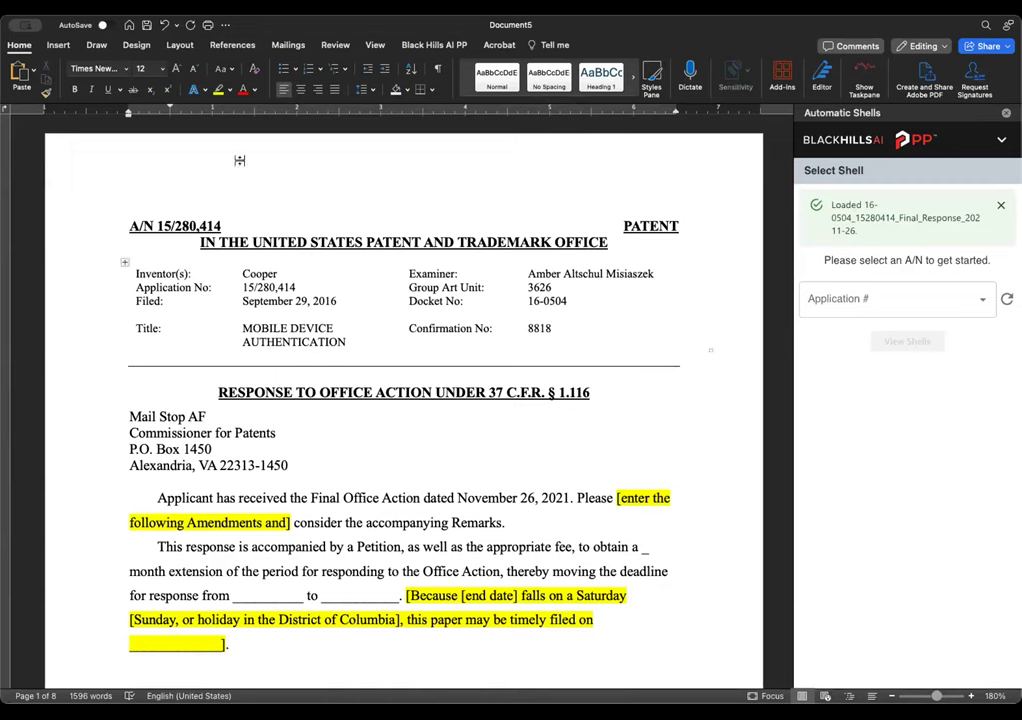
- Generate a claim tree with Black Hills AI PP's Analyze Claims tool
click(433, 45)
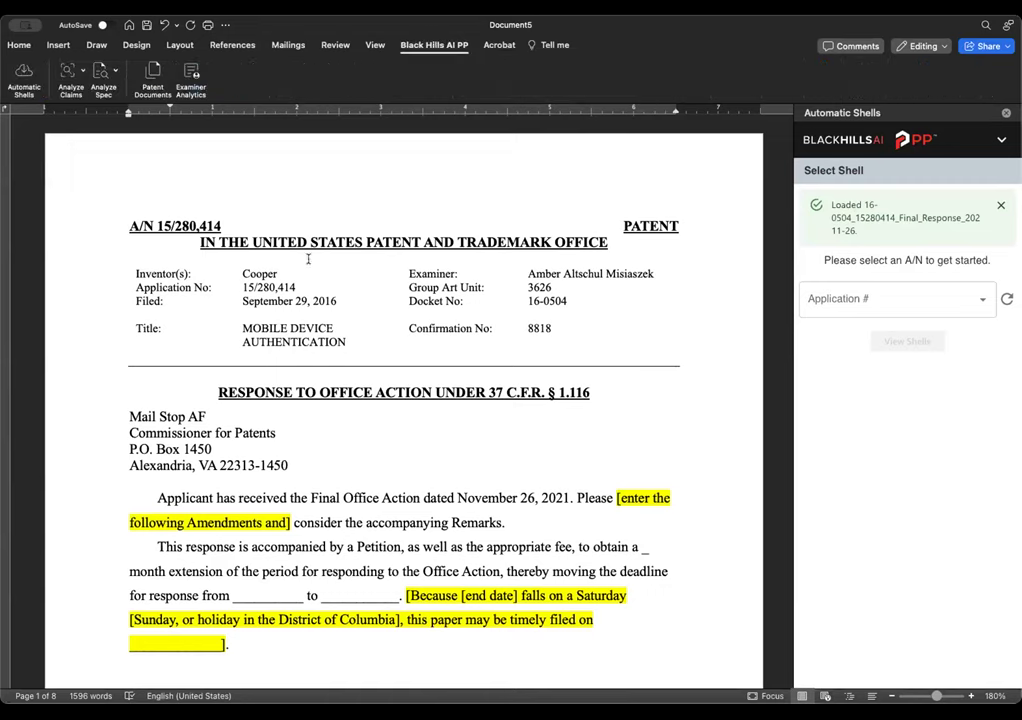
click(84, 70)
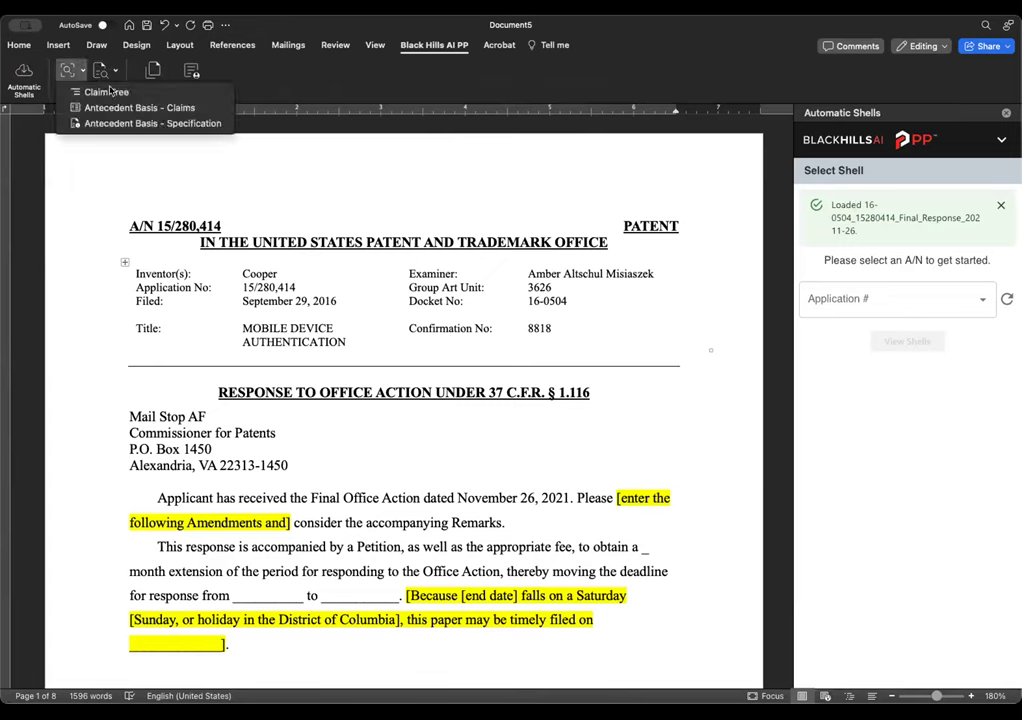
click(105, 92)
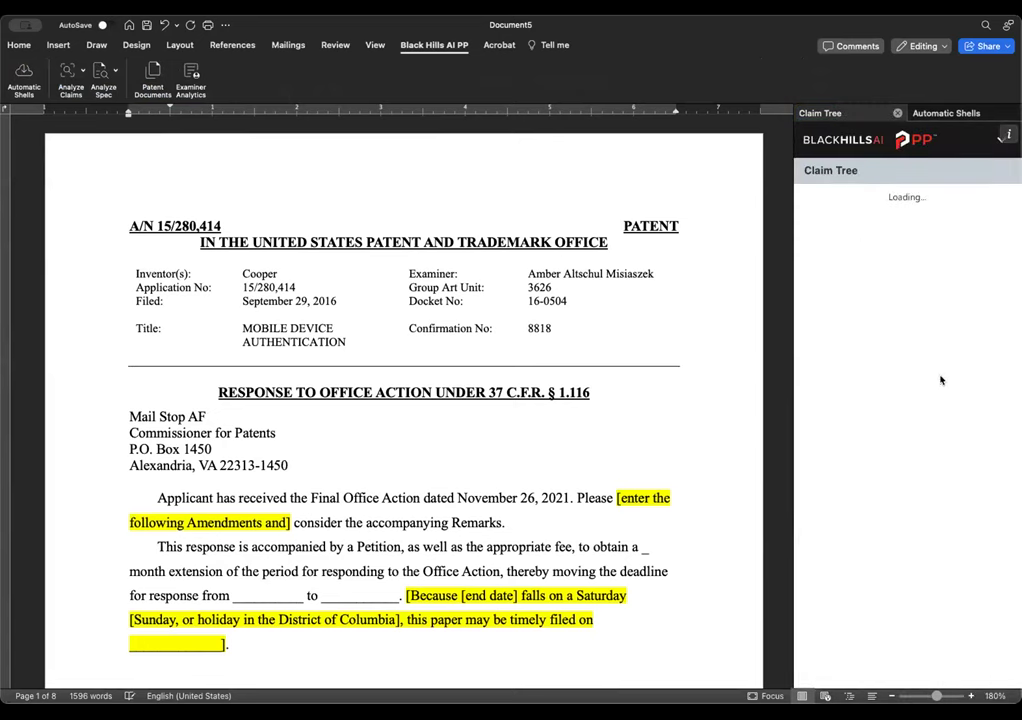
- Run the Antecedent Basis - Claims check on the claims
scroll(648, 474, down, 10)
scroll(651, 475, down, 5)
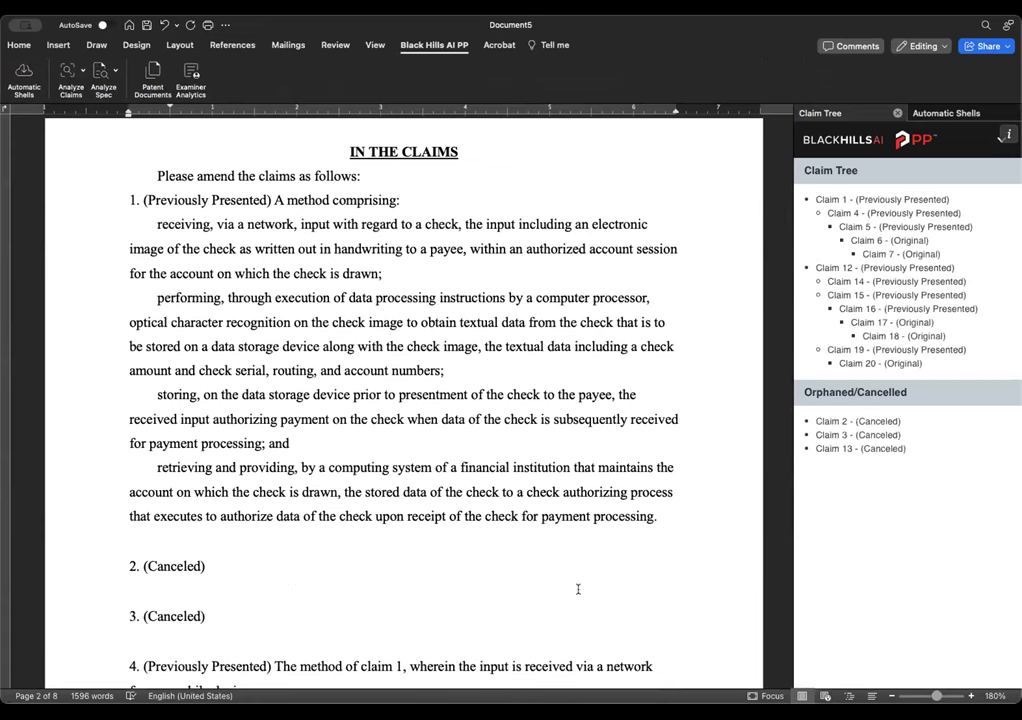
click(82, 70)
click(91, 108)
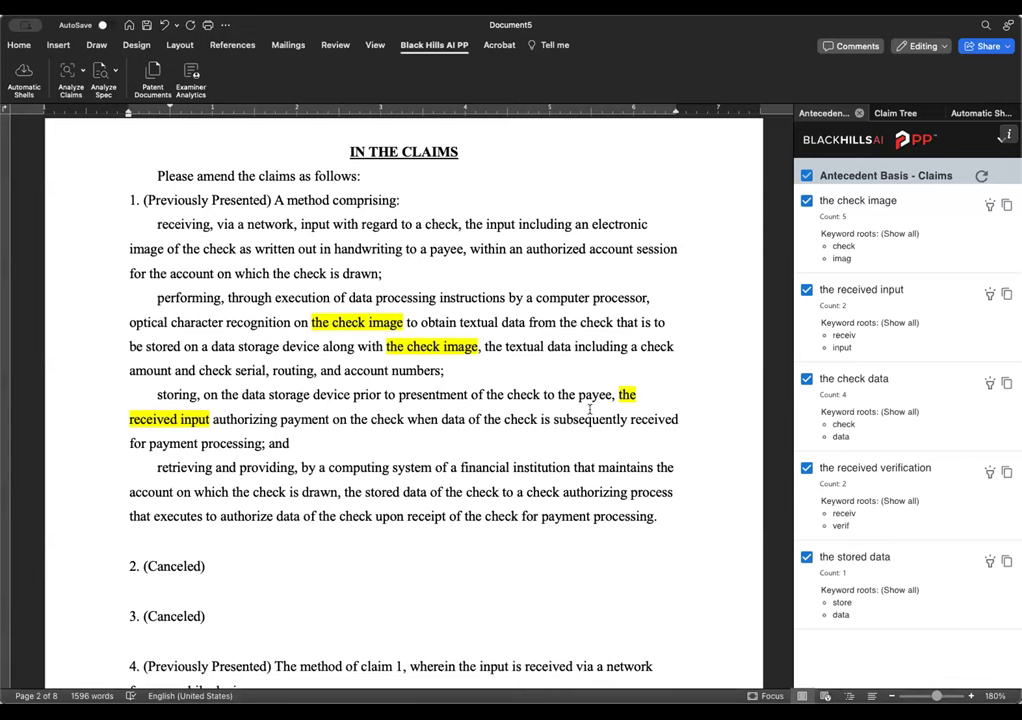
- Scroll through the claims and Remarks to review the yellow-highlighted antecedent terms
scroll(590, 409, down, 3)
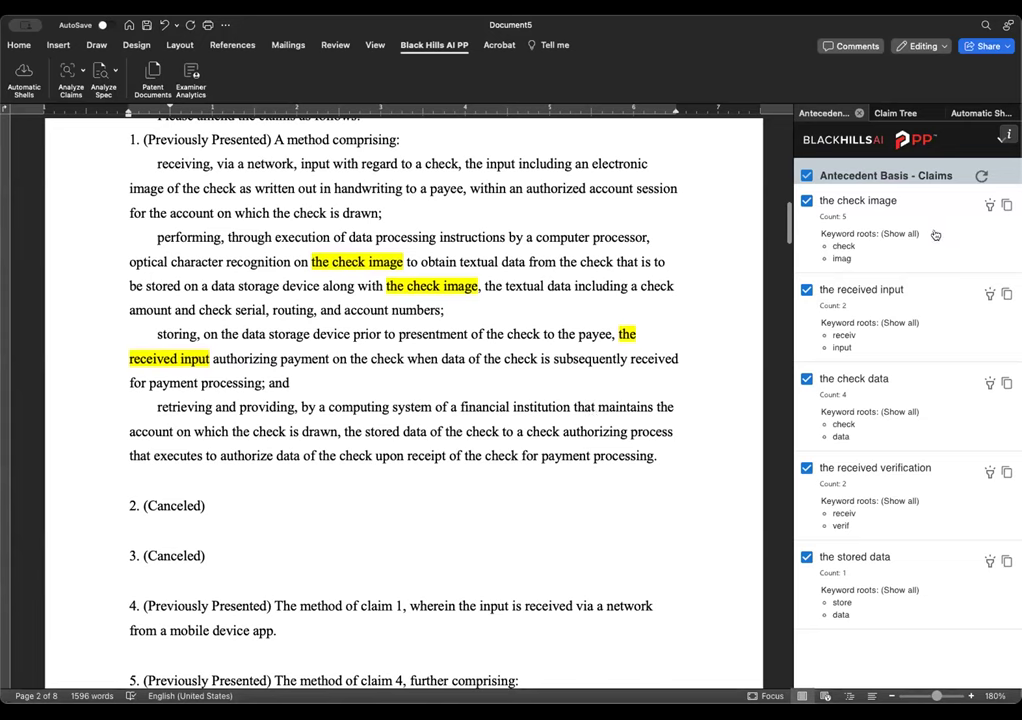
scroll(411, 304, up, 3)
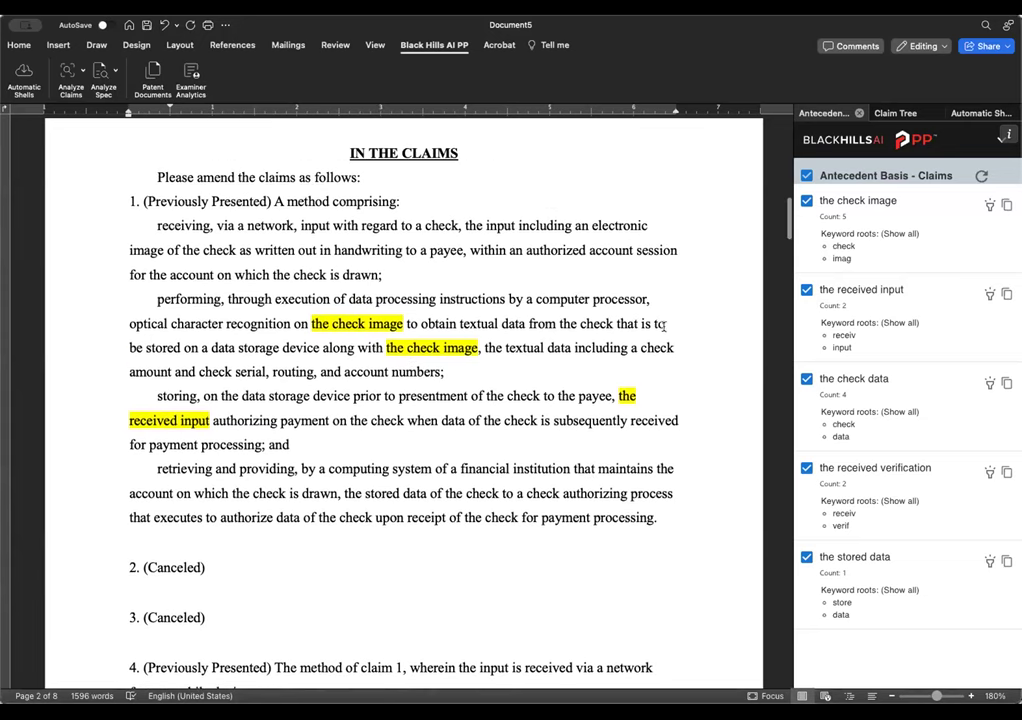
scroll(660, 325, down, 10)
scroll(655, 343, down, 20)
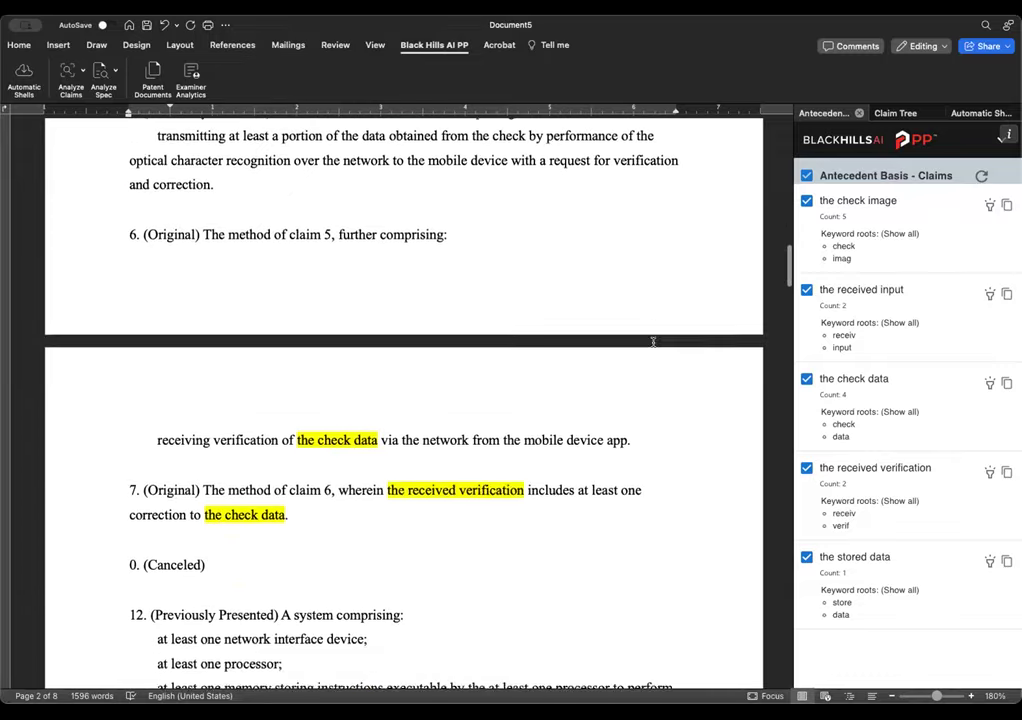
scroll(658, 343, down, 20)
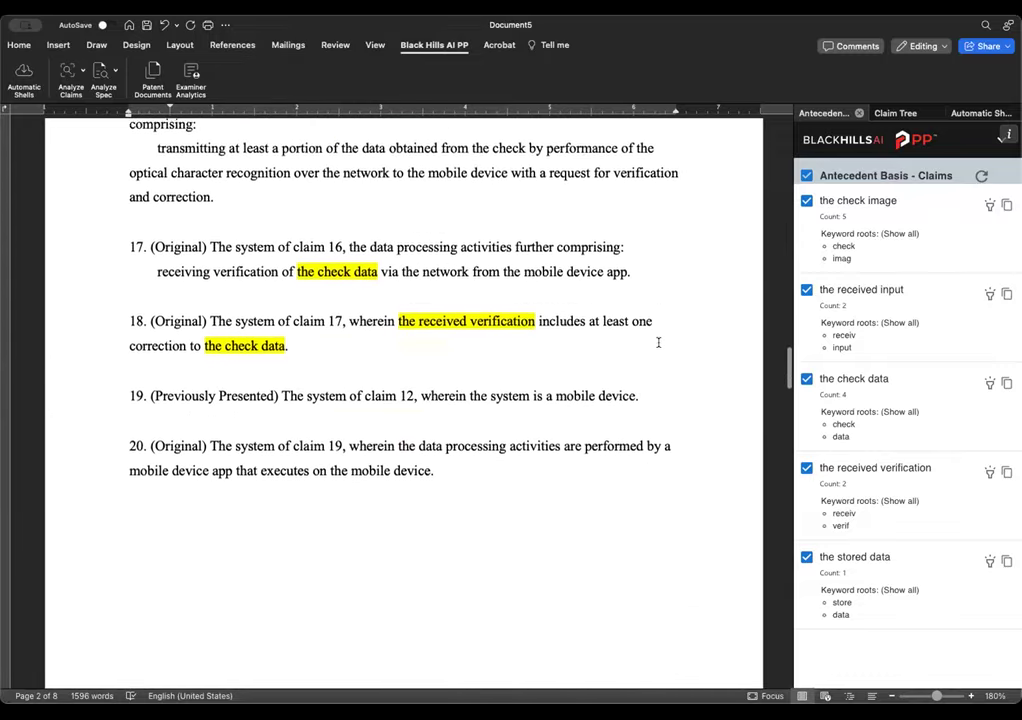
scroll(638, 340, down, 20)
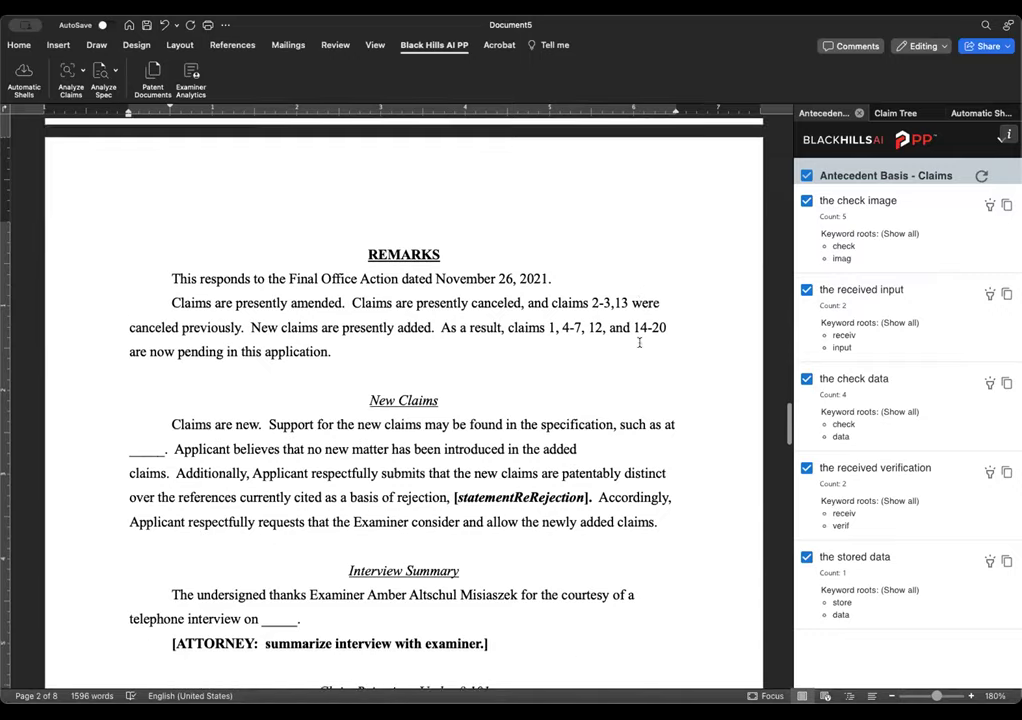
scroll(641, 343, down, 2)
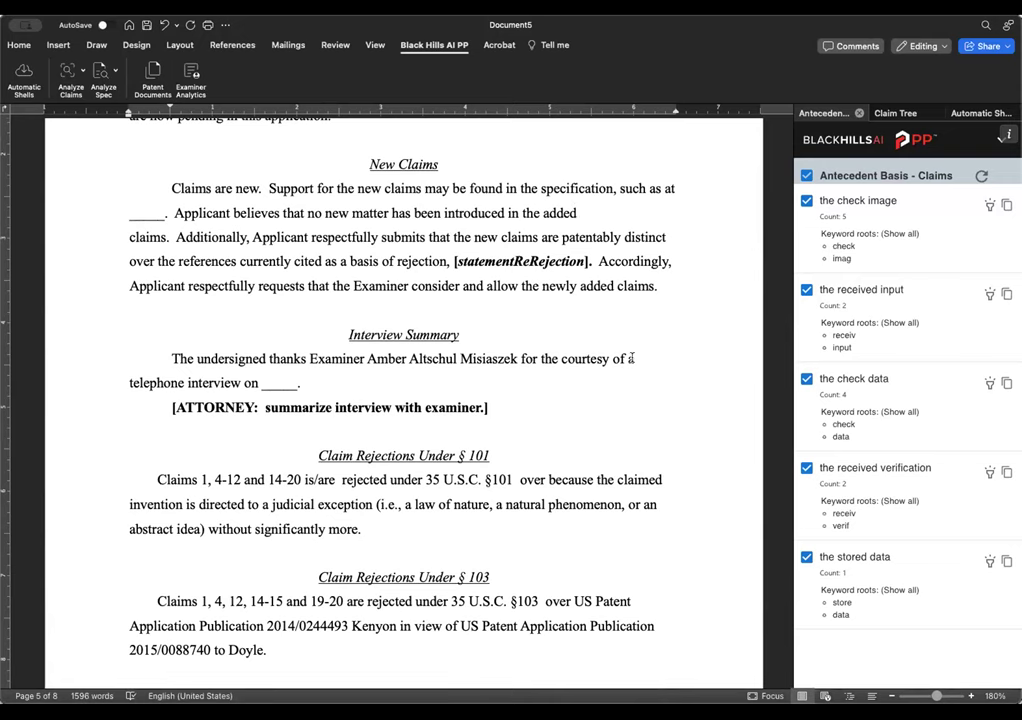
scroll(665, 293, up, 20)
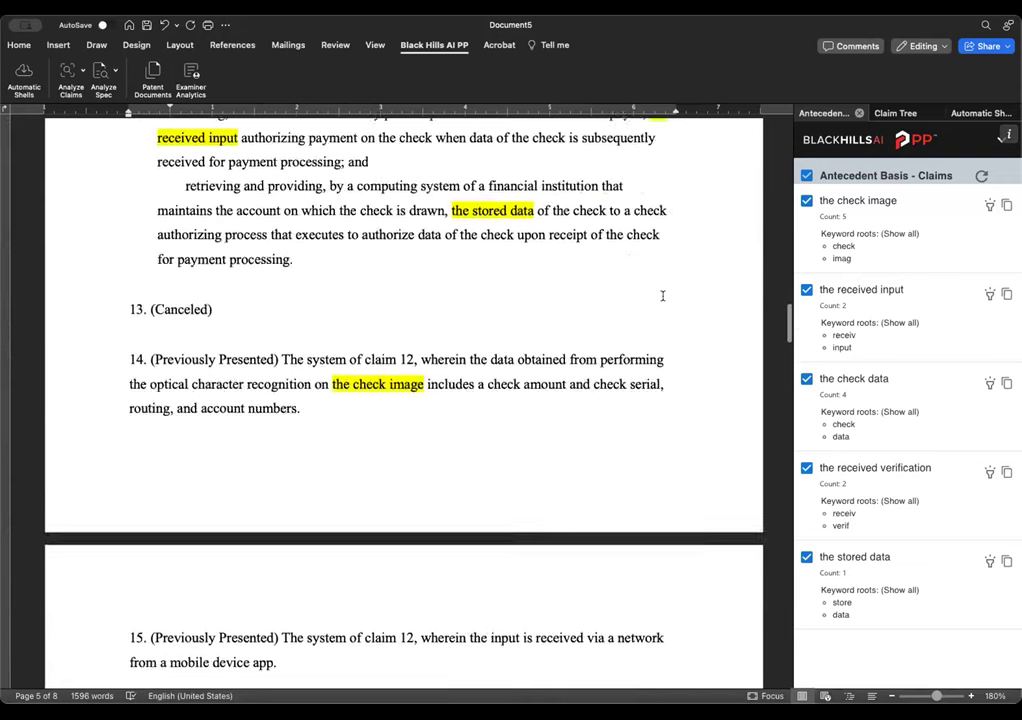
scroll(668, 295, up, 20)
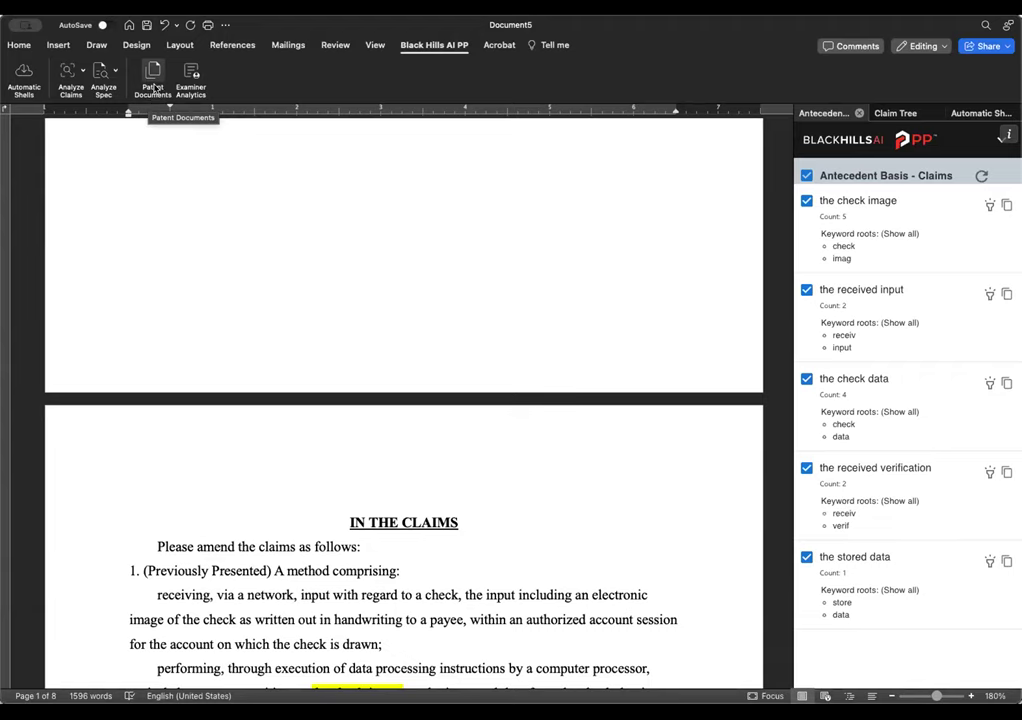
- Open the patent documents for application 15280414 from the Patent Documents pane
click(152, 78)
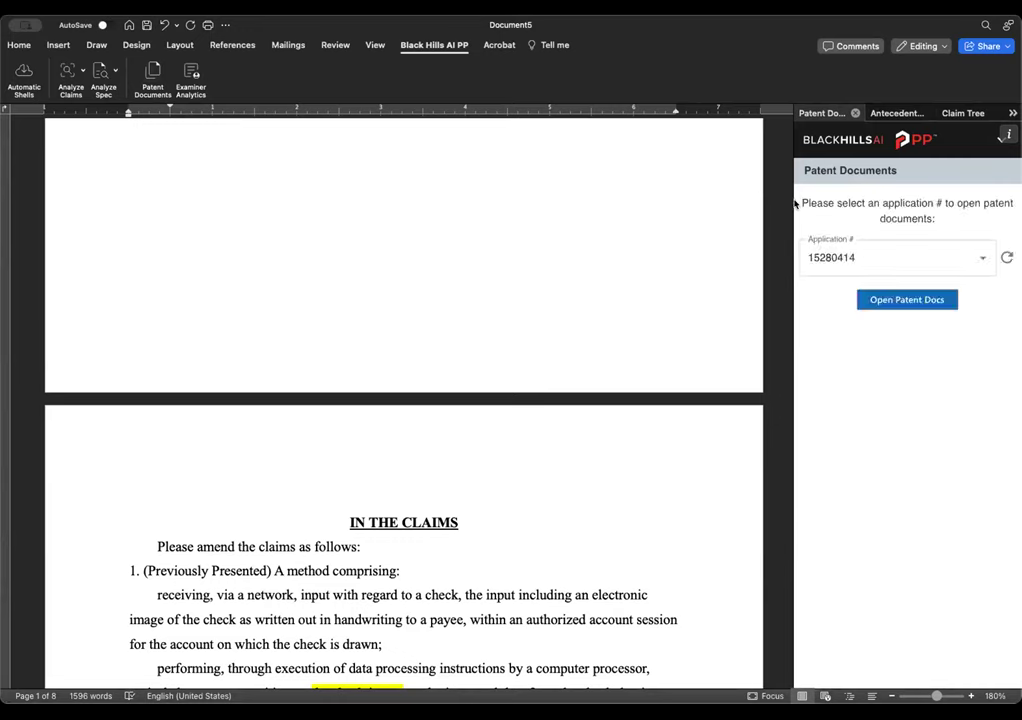
click(914, 304)
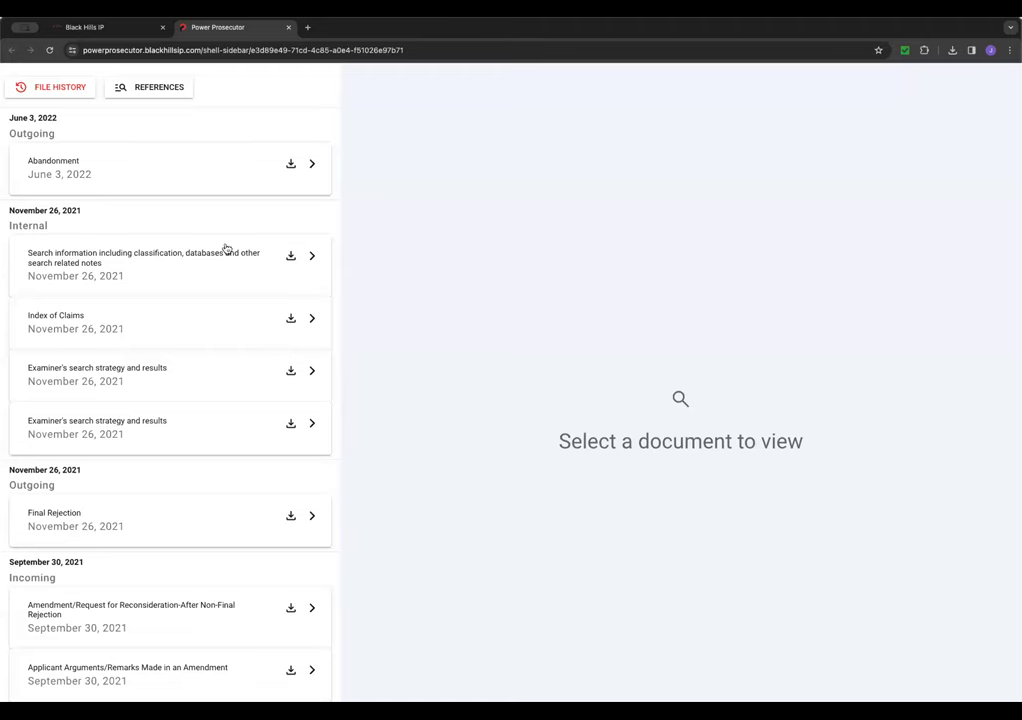
- Read through the Final Rejection, including its 35 U.S.C. 101 rejections, then return to File History
scroll(135, 379, down, 3)
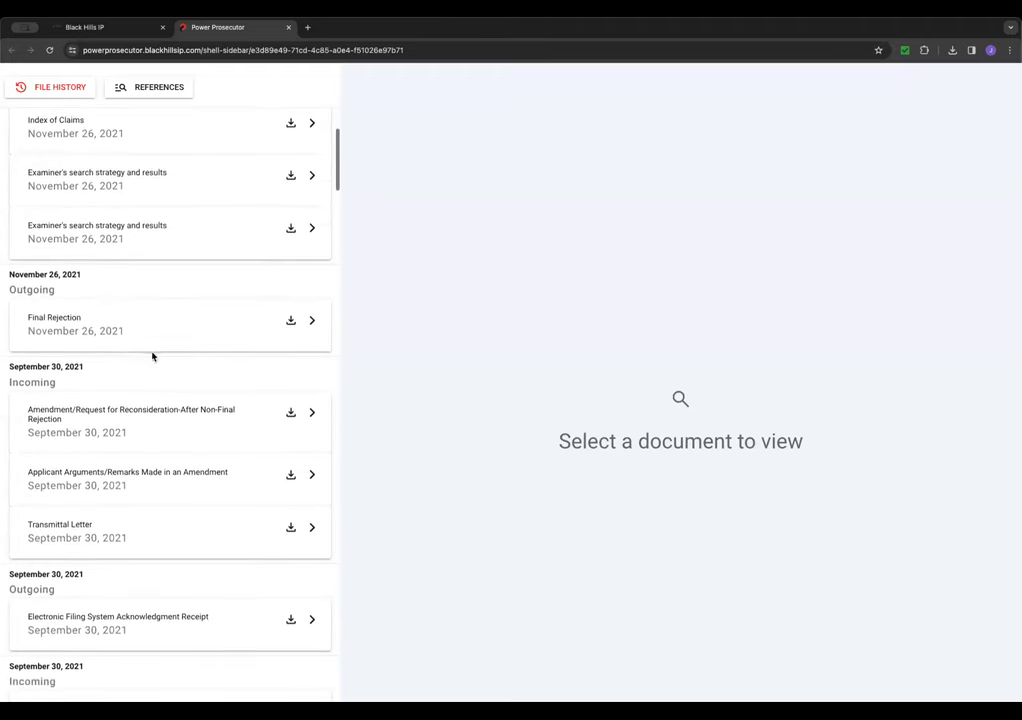
click(110, 335)
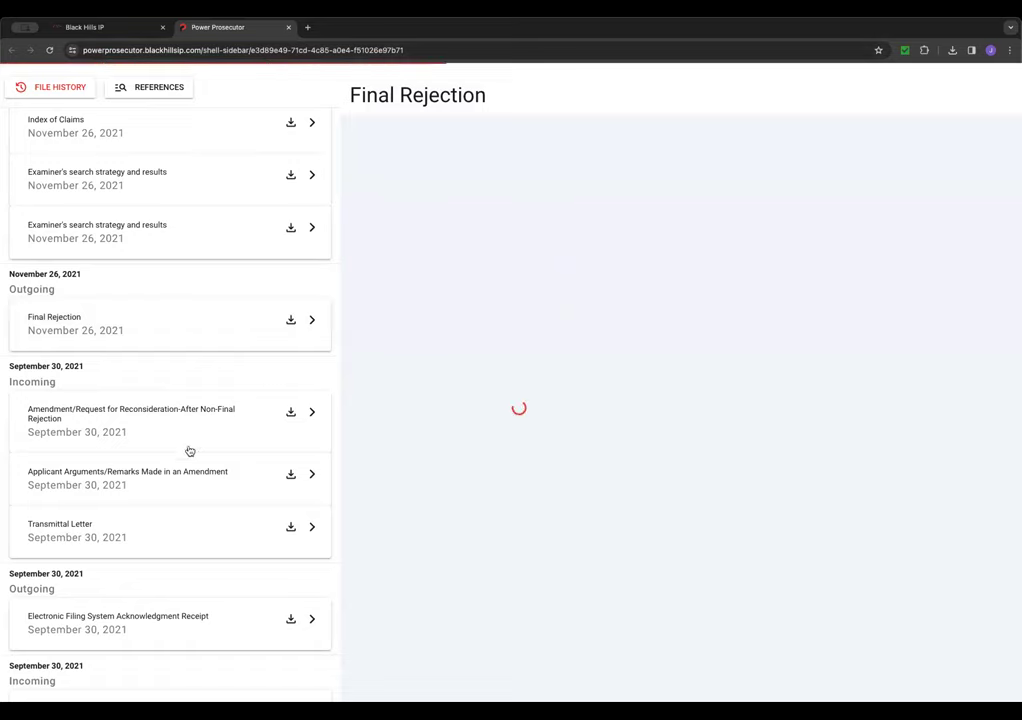
scroll(600, 470, down, 15)
scroll(600, 520, down, 2)
scroll(701, 503, down, 2)
scroll(616, 517, down, 7)
scroll(132, 481, down, 4)
scroll(132, 481, down, 8)
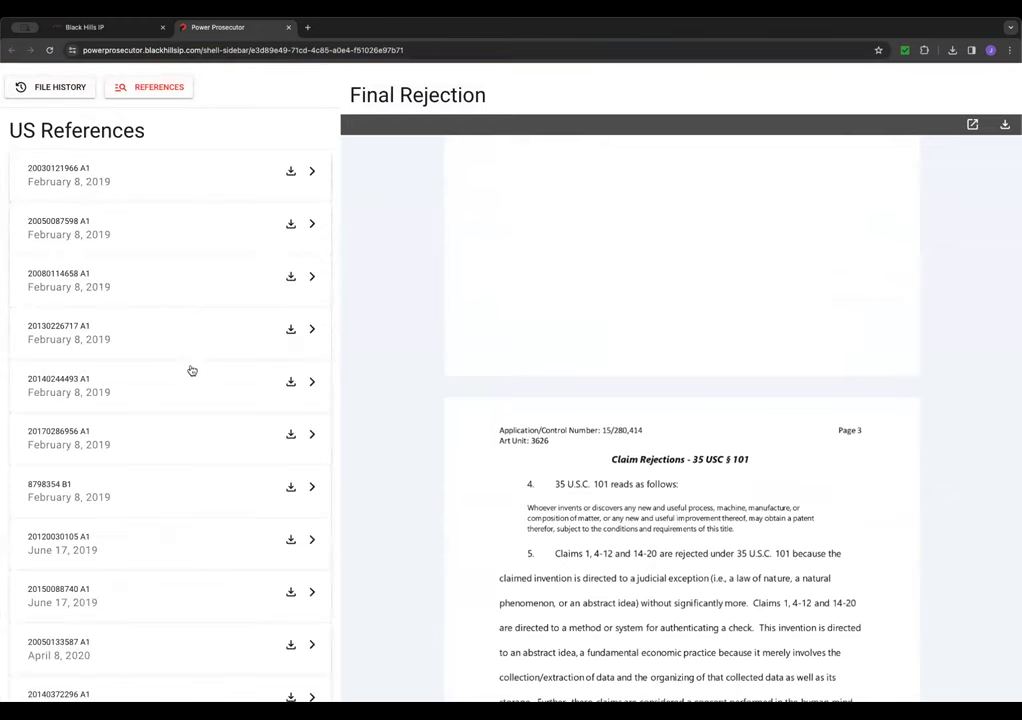
scroll(209, 421, down, 5)
scroll(211, 421, down, 1)
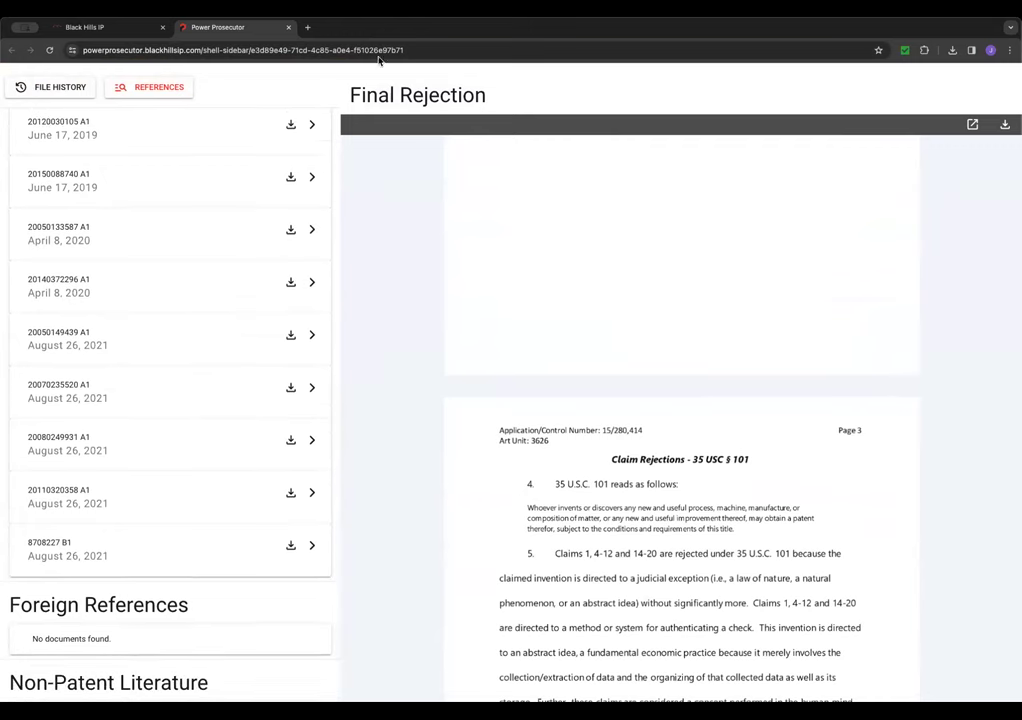
click(60, 72)
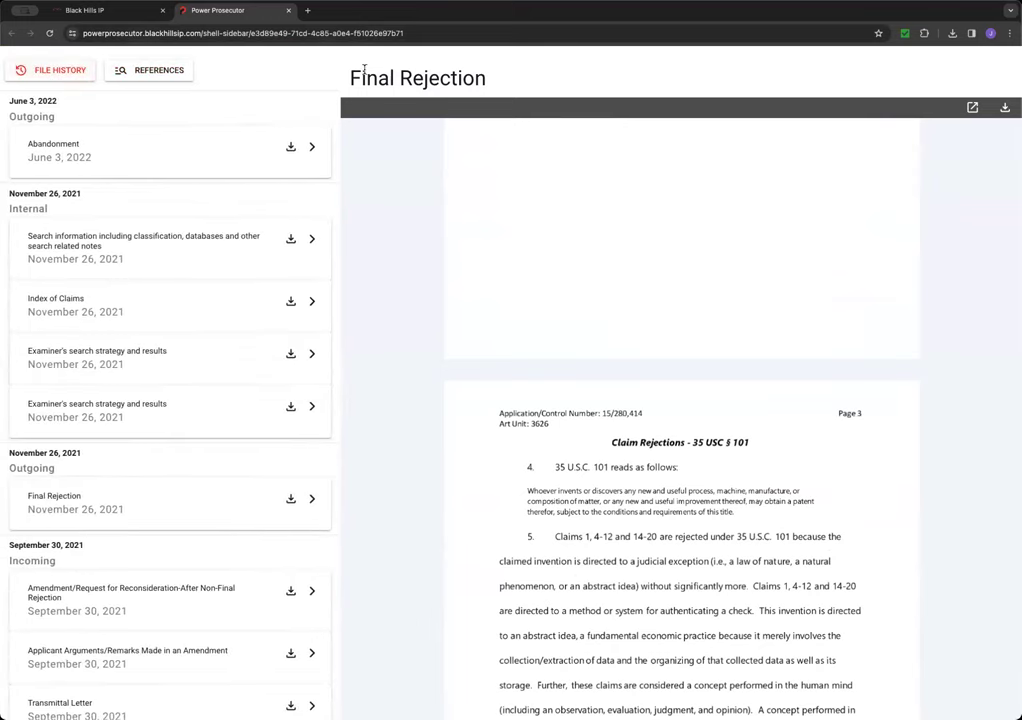
- Close Power Prosecutor and start a new empty project in Eve
click(289, 11)
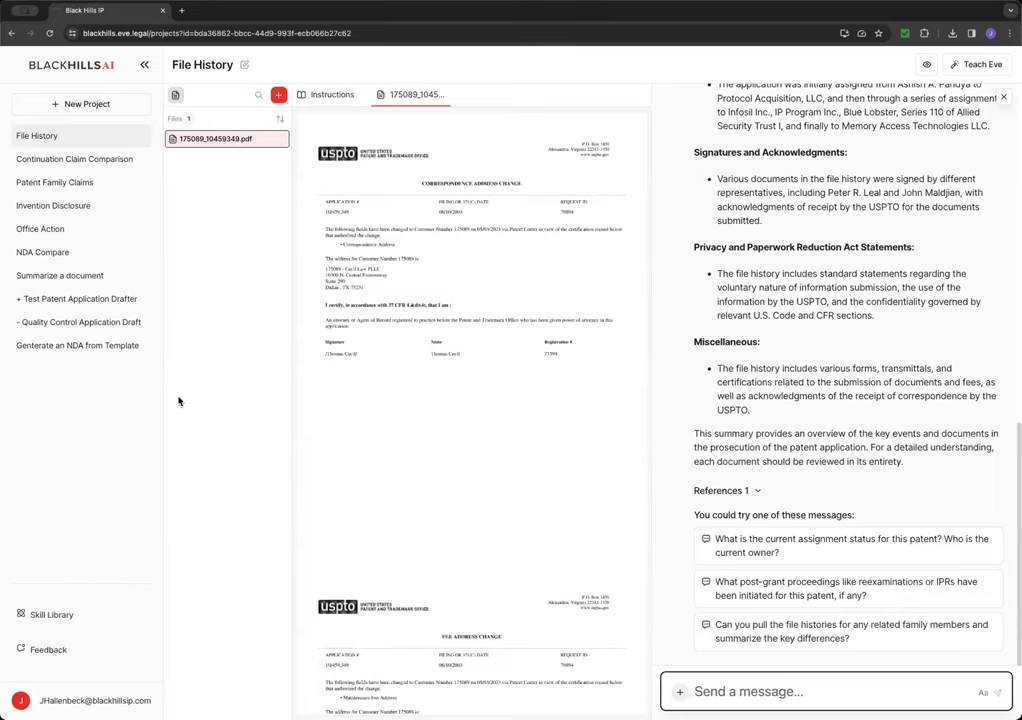
click(307, 67)
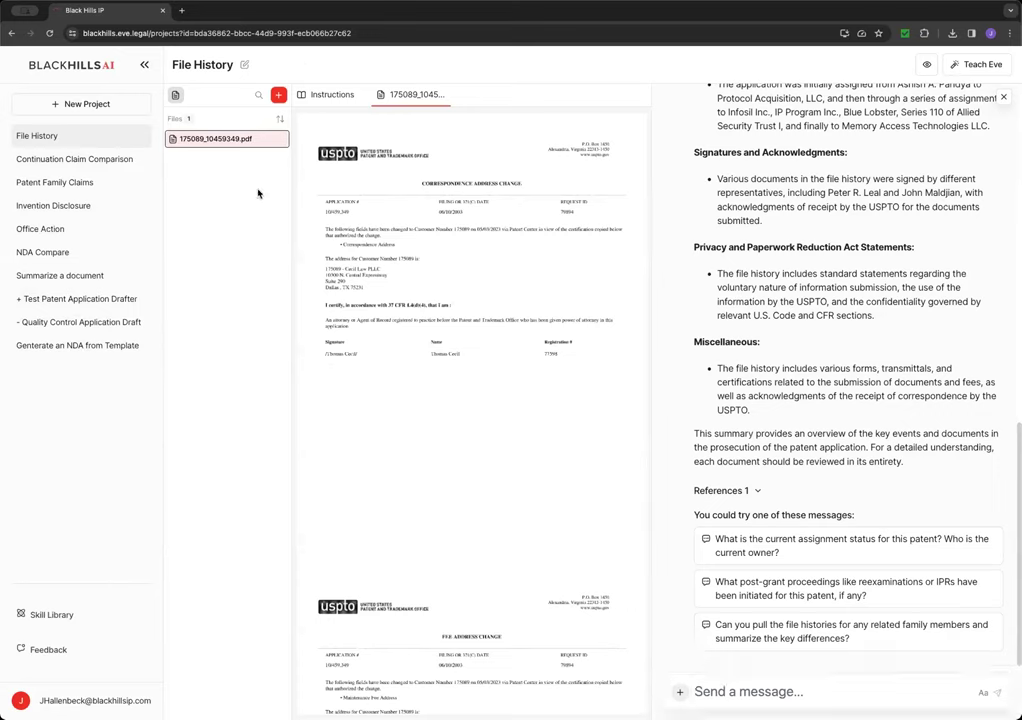
click(70, 106)
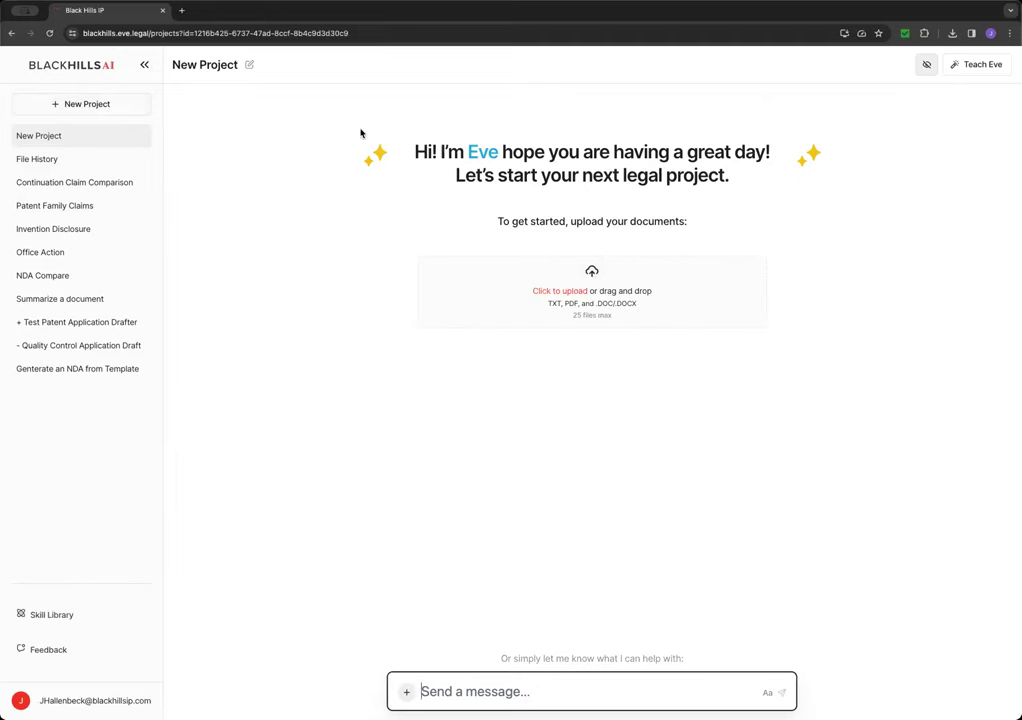
- Upload Application.pdf, Office Action.pdf, Shell.docx and the Doyle, Jones, Kenyon and Yamanaka prior-art files to the project
click(927, 63)
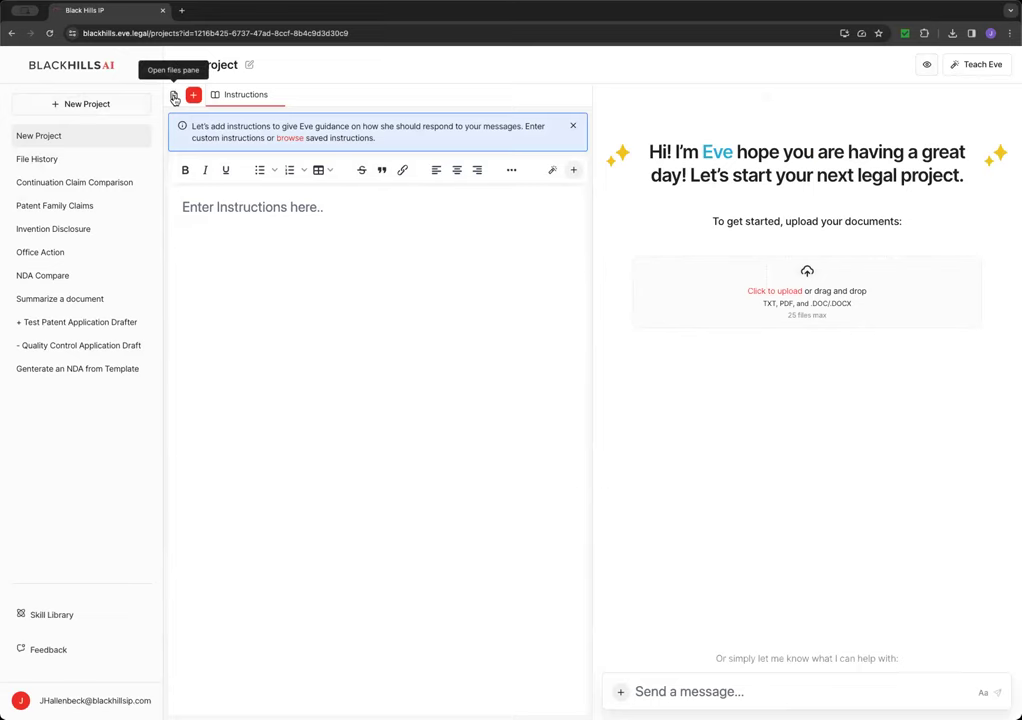
click(174, 98)
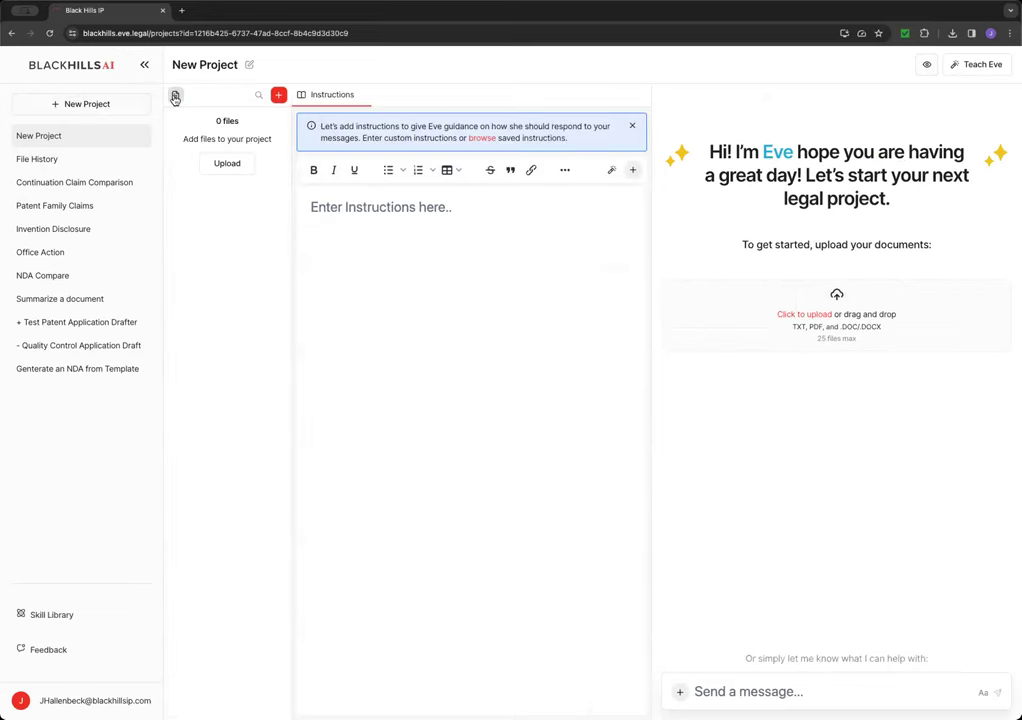
click(224, 165)
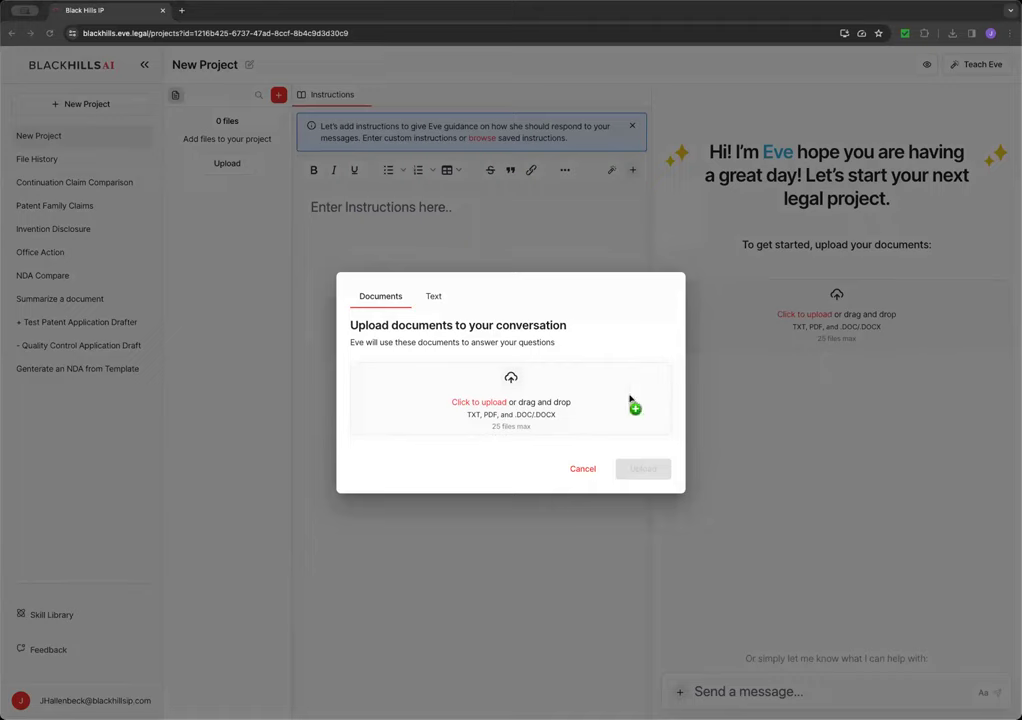
drag(628, 395, 474, 405)
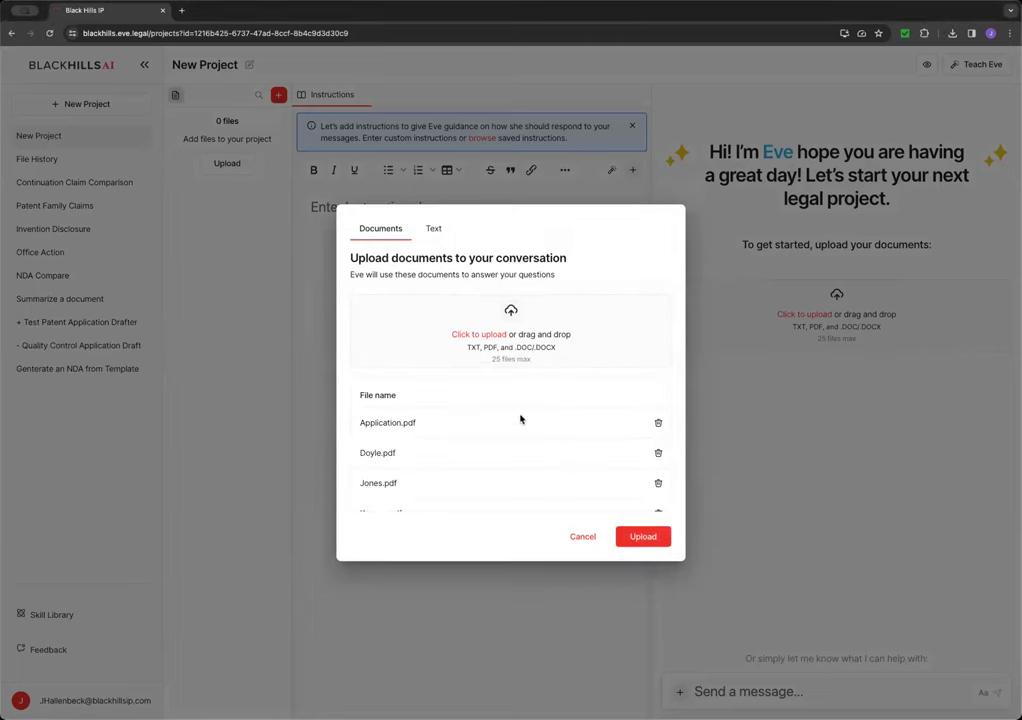
click(643, 536)
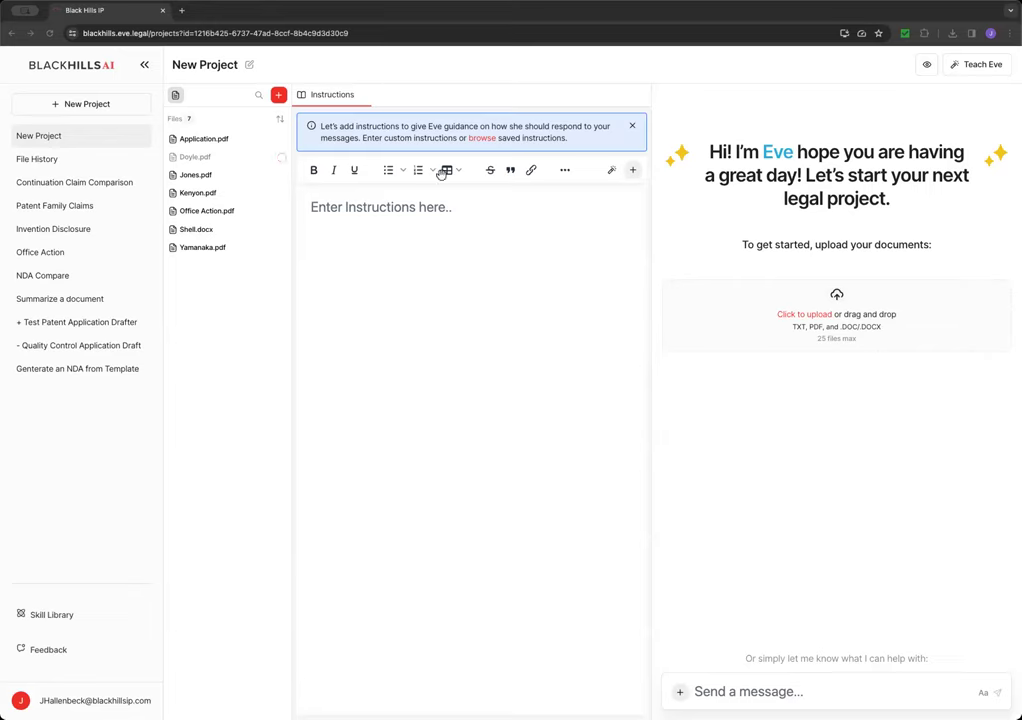
- Load the saved 101 Patent Eligibility Analysis instruction set
click(633, 172)
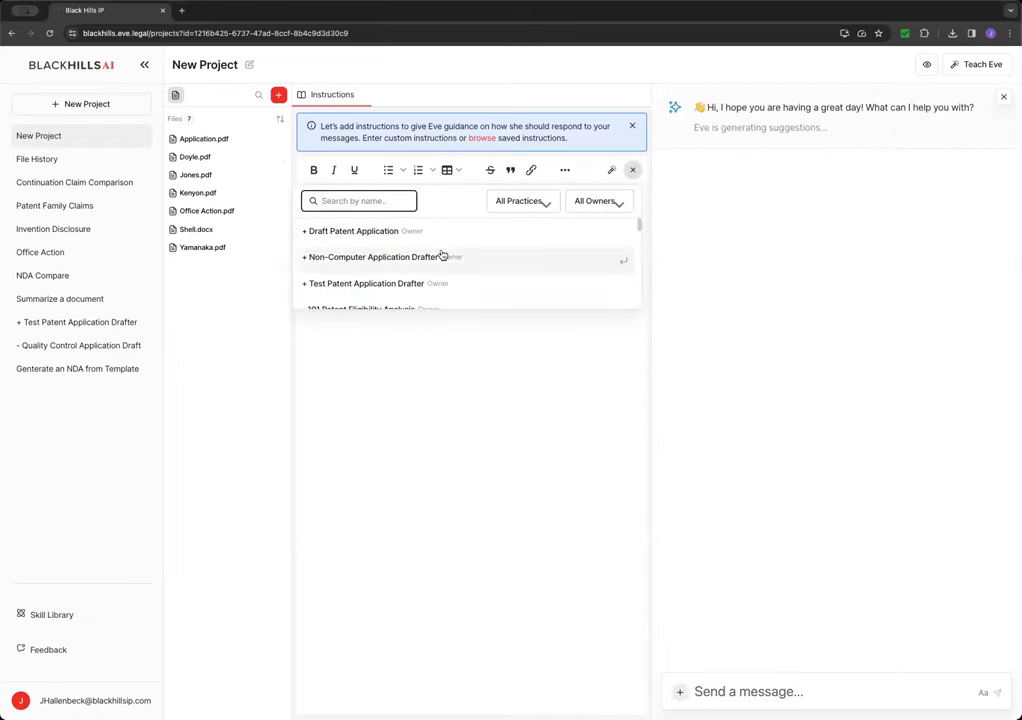
scroll(440, 258, down, 2)
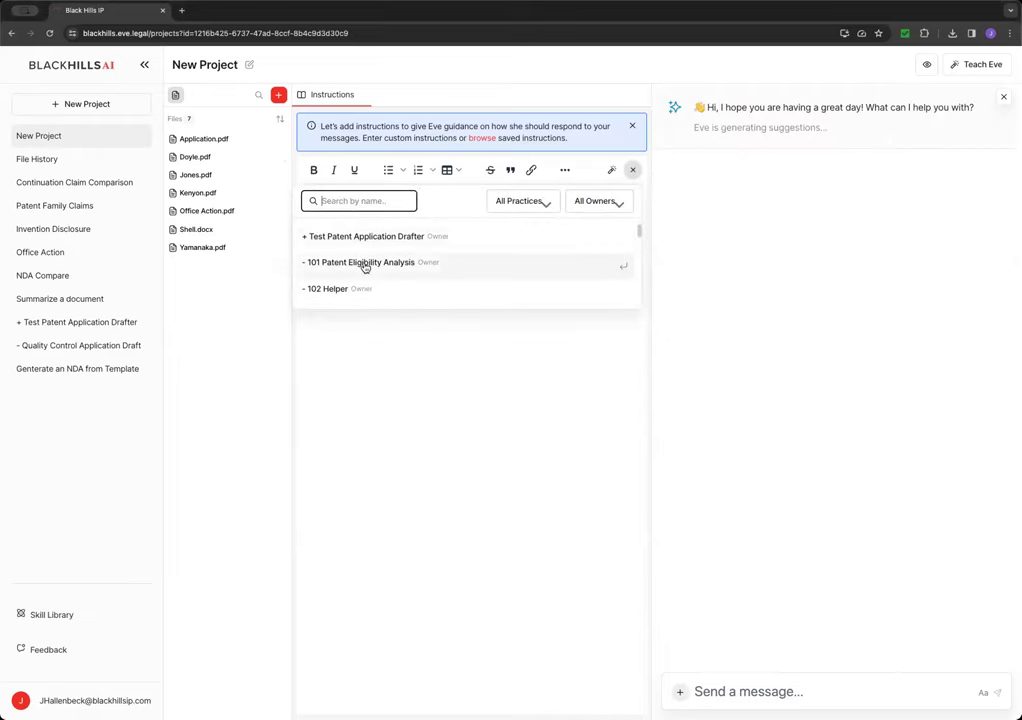
click(371, 263)
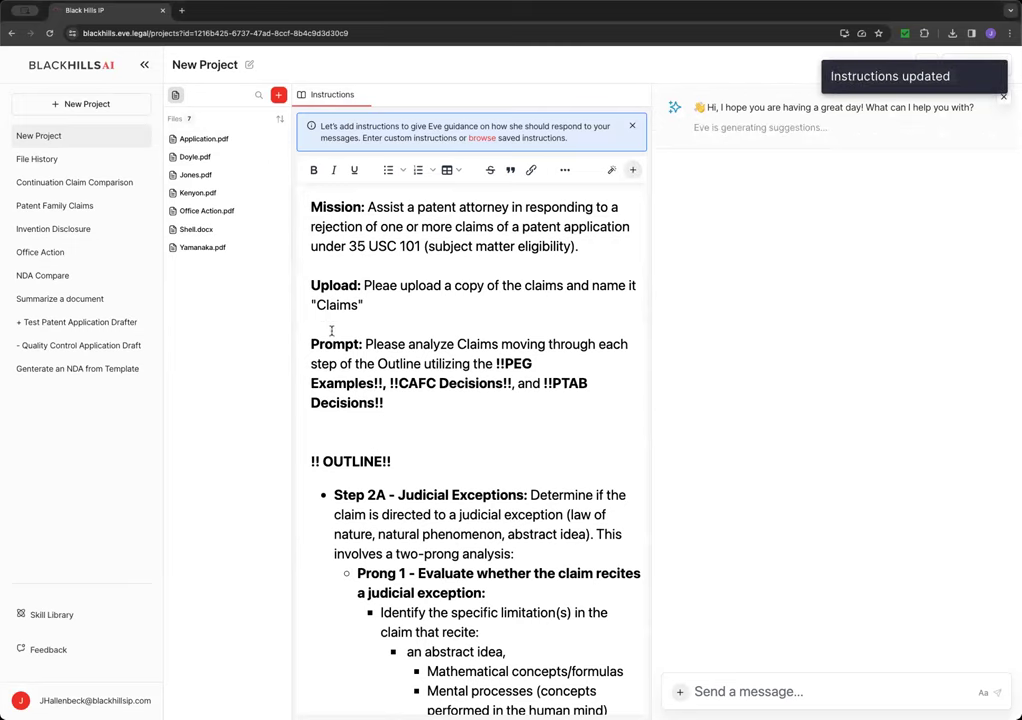
- Open Office Action.pdf and scroll to its 35 U.S.C. 101 claim rejections on page 3
click(216, 212)
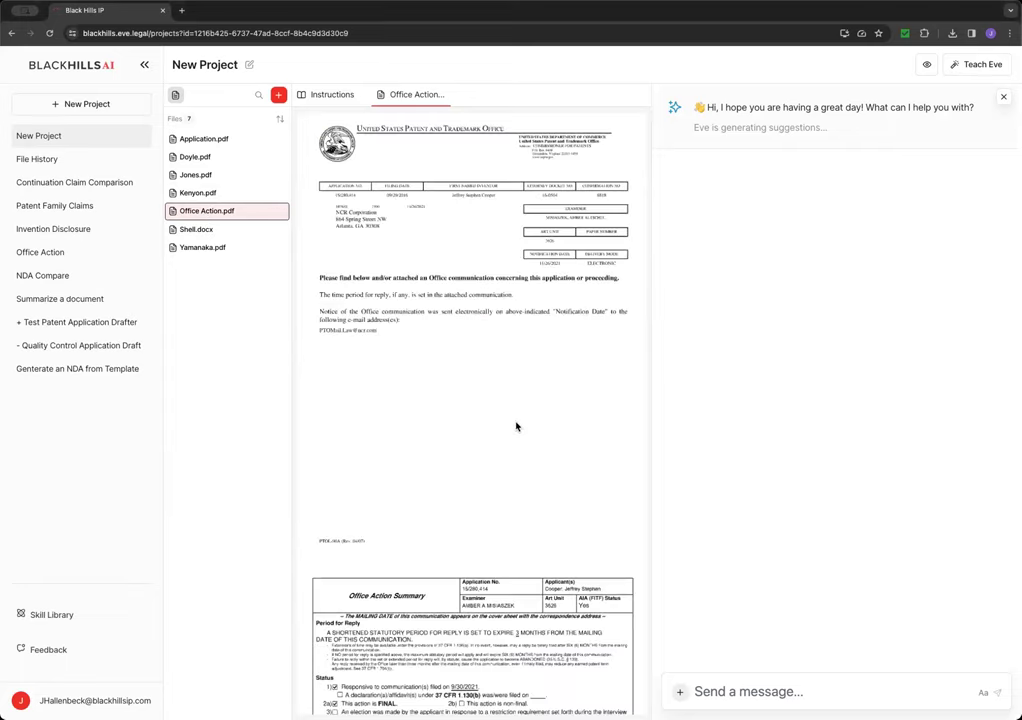
scroll(516, 427, down, 10)
scroll(522, 427, down, 5)
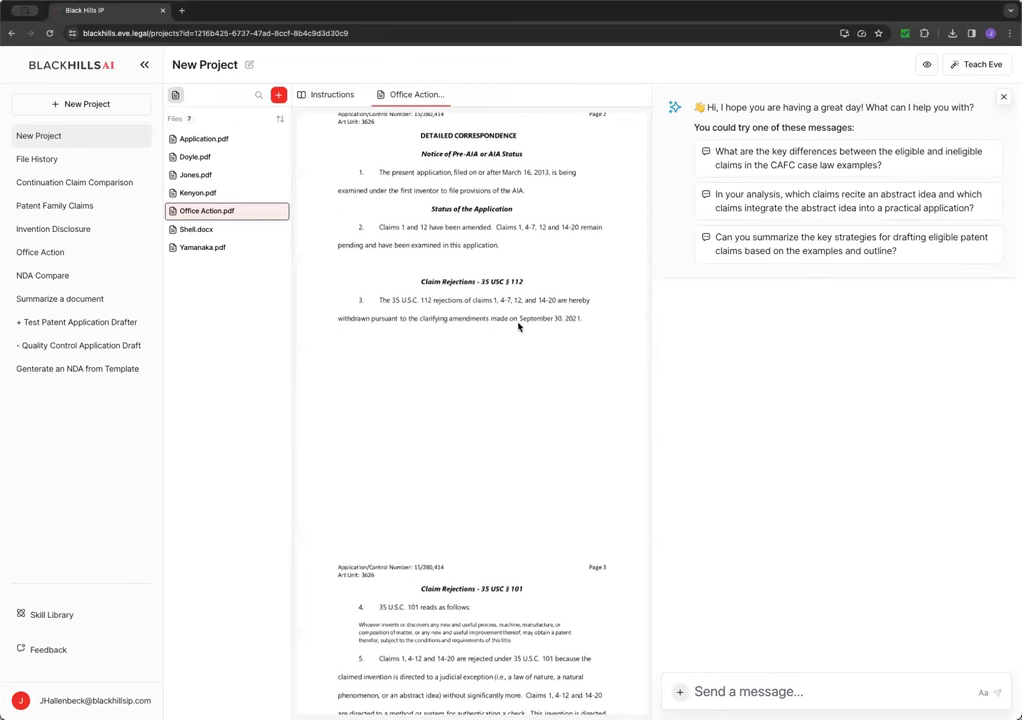
scroll(545, 327, down, 2)
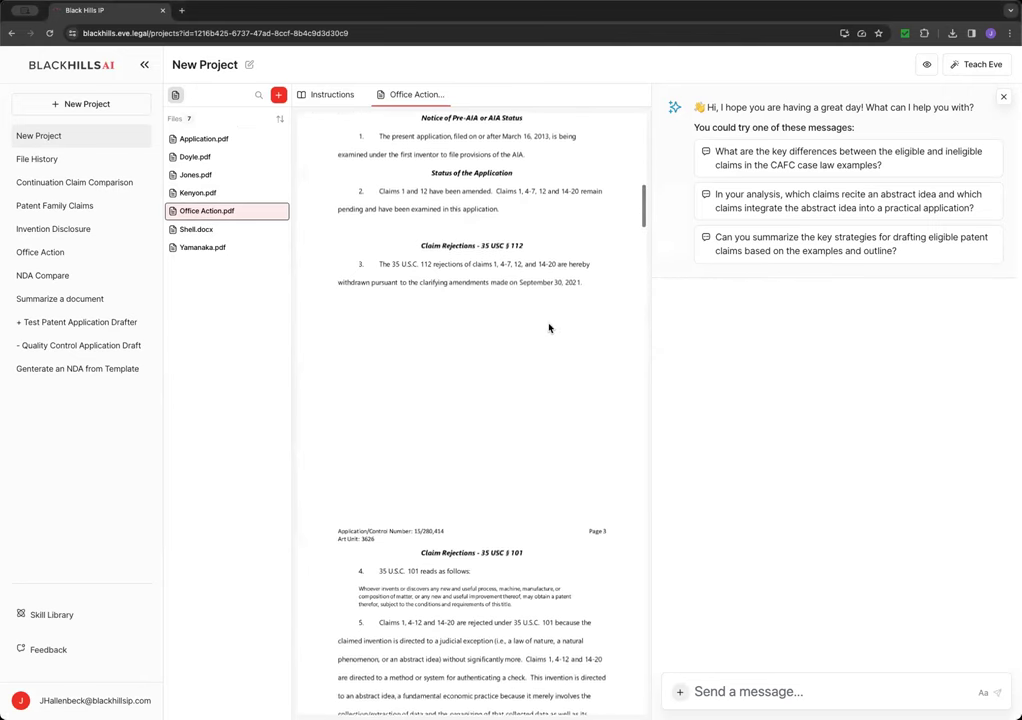
scroll(548, 327, down, 10)
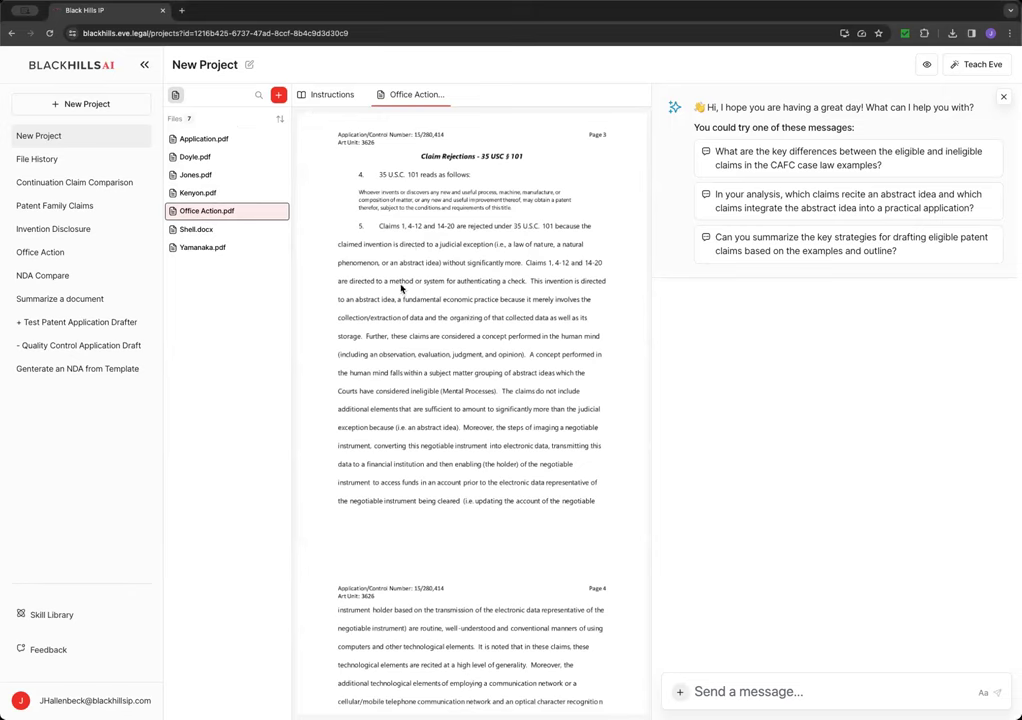
scroll(425, 291, down, 16)
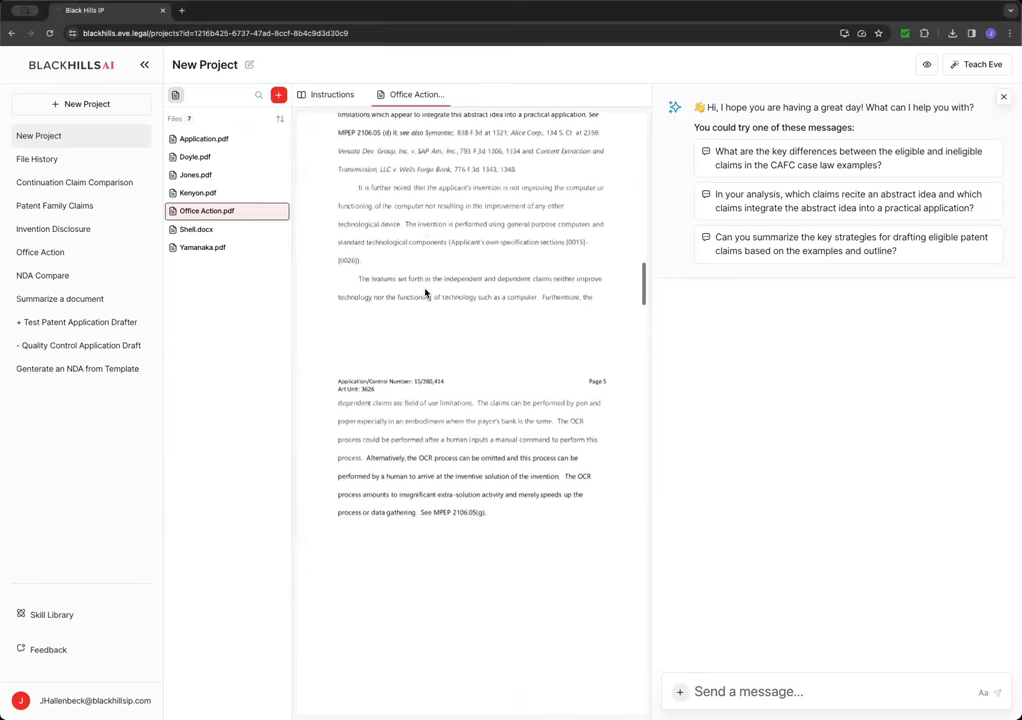
scroll(425, 291, up, 2)
scroll(425, 291, down, 6)
scroll(425, 291, up, 2)
scroll(425, 291, up, 18)
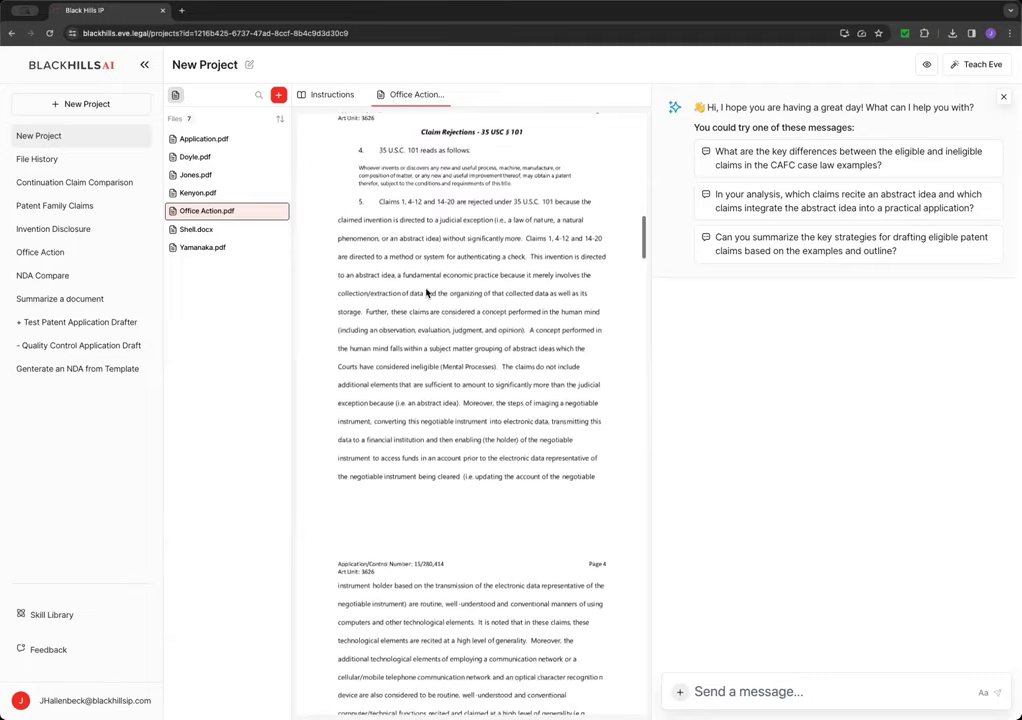
scroll(425, 291, up, 1)
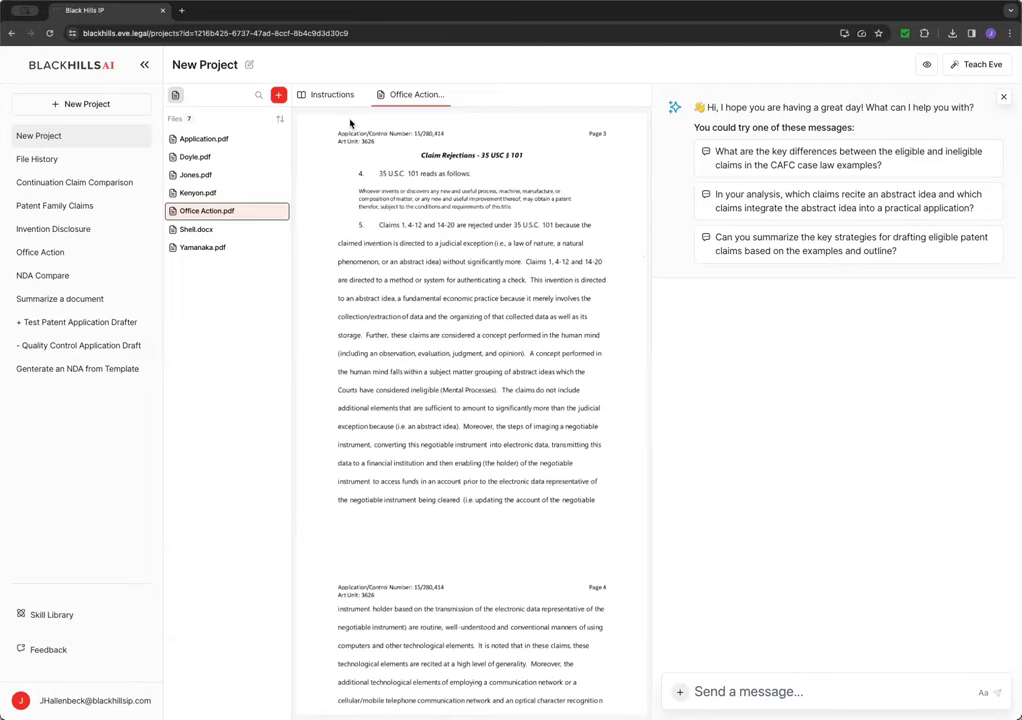
- Return to the loaded 101 instructions on the Instructions tab
click(330, 97)
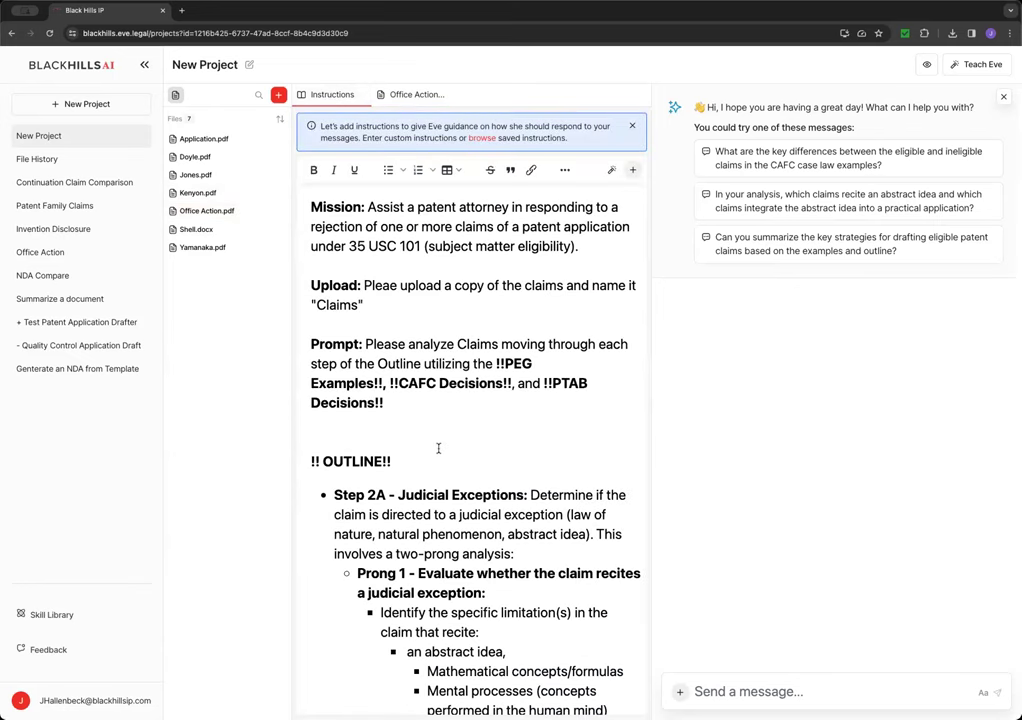
scroll(480, 462, down, 3)
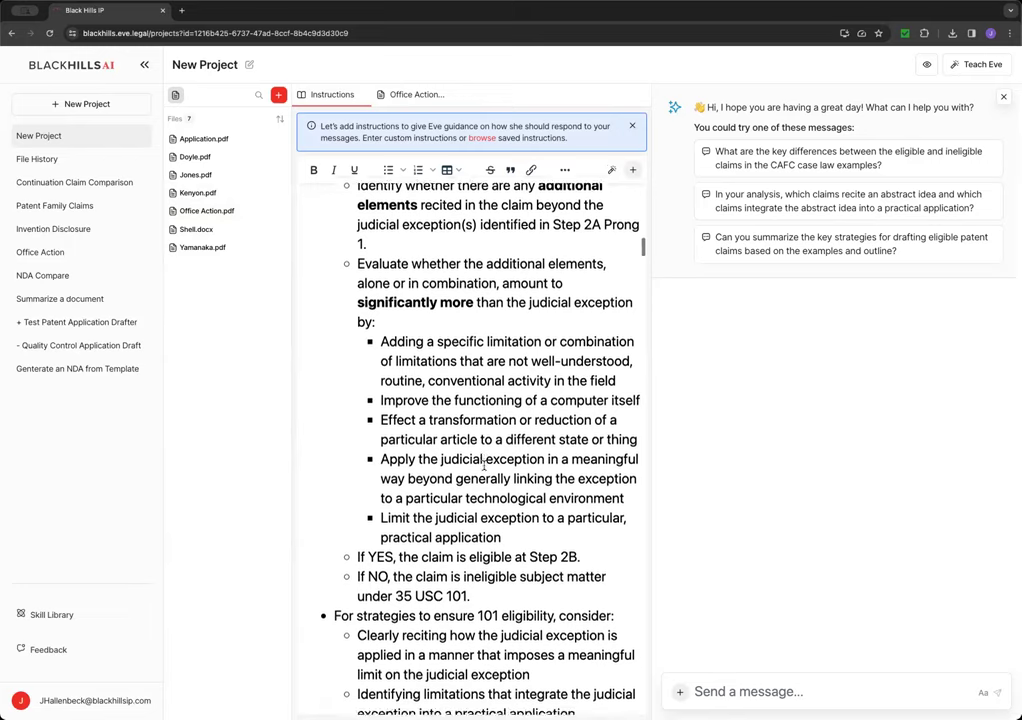
scroll(484, 462, down, 9)
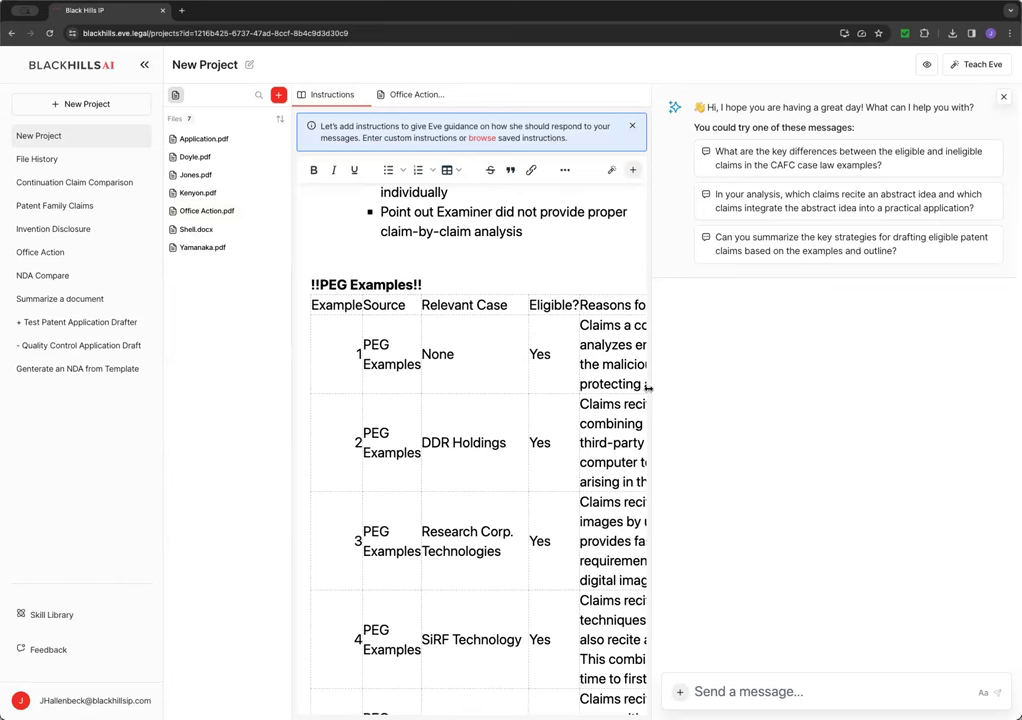
- Widen the editor to review the PEG Examples and CAFC Decisions tables, then select the Prompt paragraph
drag(648, 388, 761, 395)
scroll(600, 415, right, 5)
scroll(580, 425, left, 3)
scroll(545, 440, down, 1)
scroll(540, 445, right, 2)
scroll(538, 445, down, 20)
scroll(538, 445, down, 20)
scroll(538, 445, down, 8)
scroll(543, 448, left, 2)
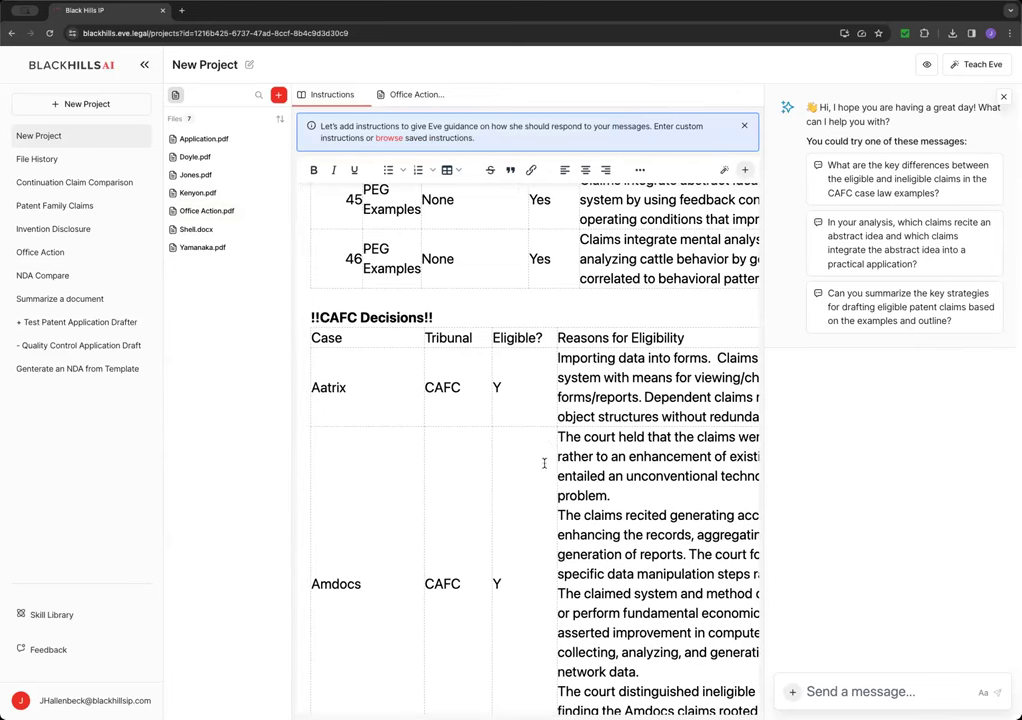
scroll(542, 490, down, 15)
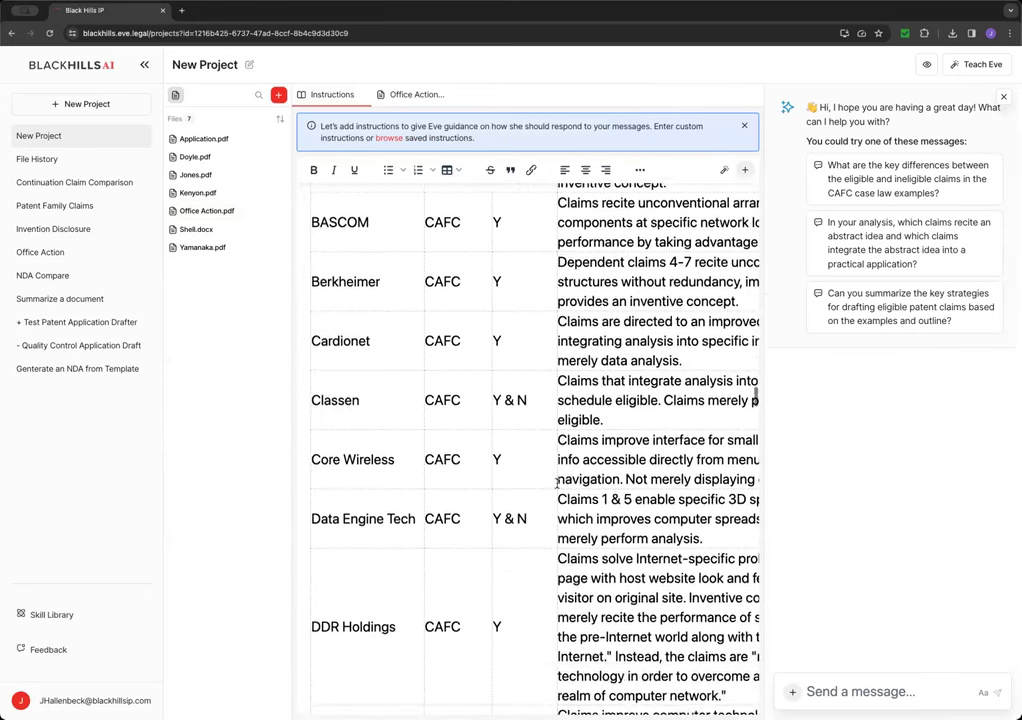
scroll(552, 490, down, 3)
scroll(550, 486, up, 6)
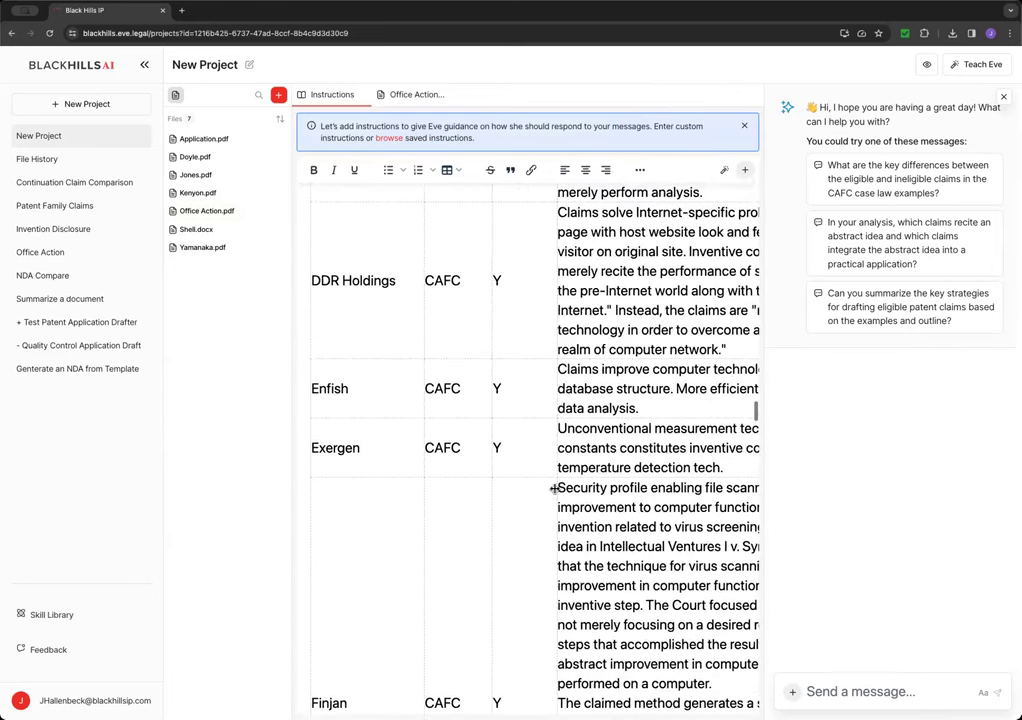
scroll(758, 412, up, 15)
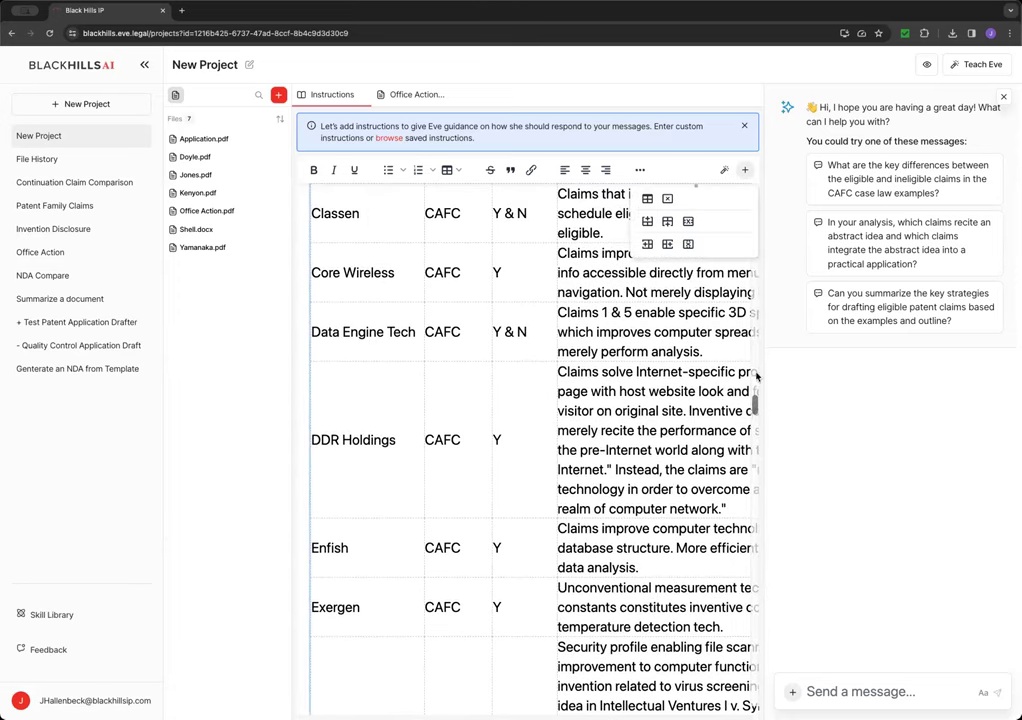
drag(754, 231, 755, 197)
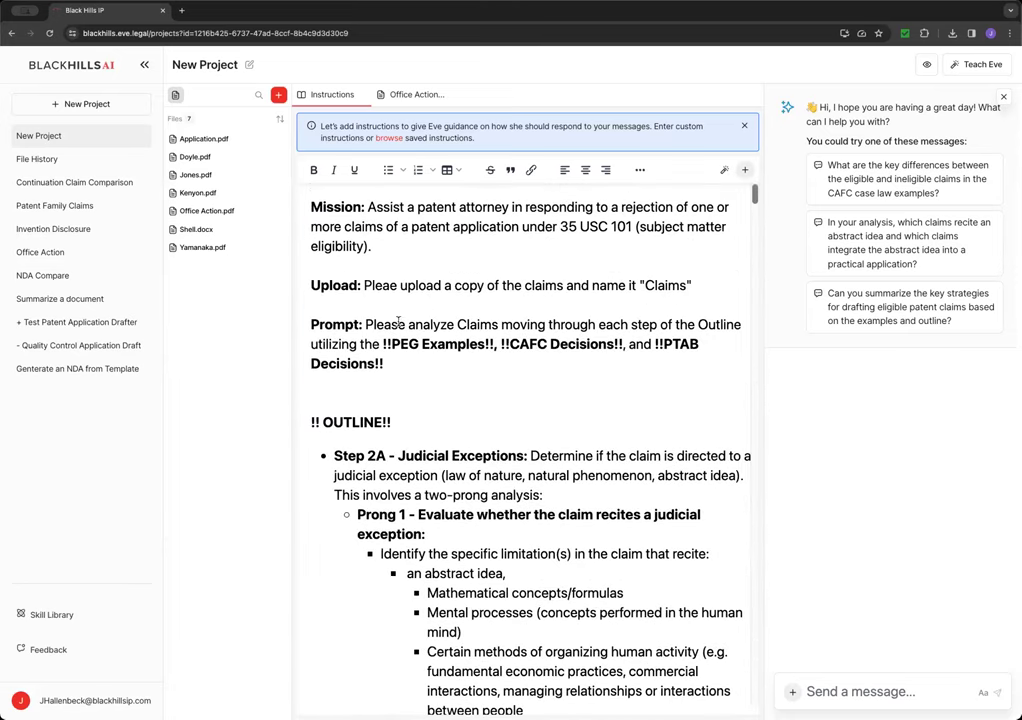
drag(383, 362, 365, 325)
- Select the whole Prompt paragraph in the 101 instructions
click(467, 325)
drag(367, 324, 387, 364)
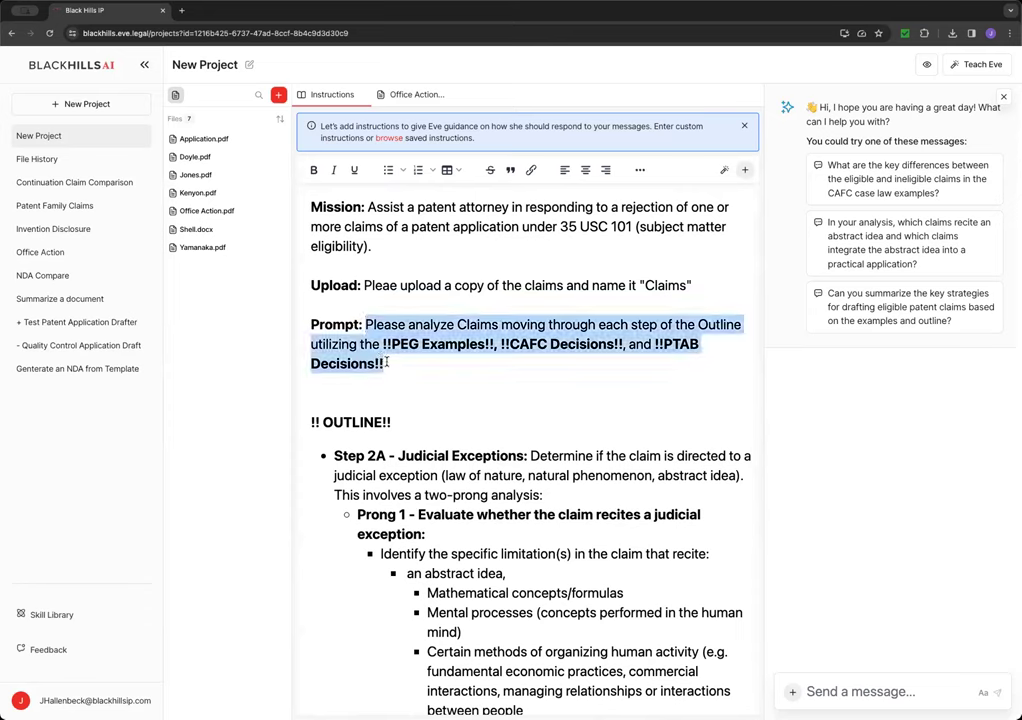
click(508, 328)
scroll(430, 330, right, 3)
scroll(400, 330, left, 3)
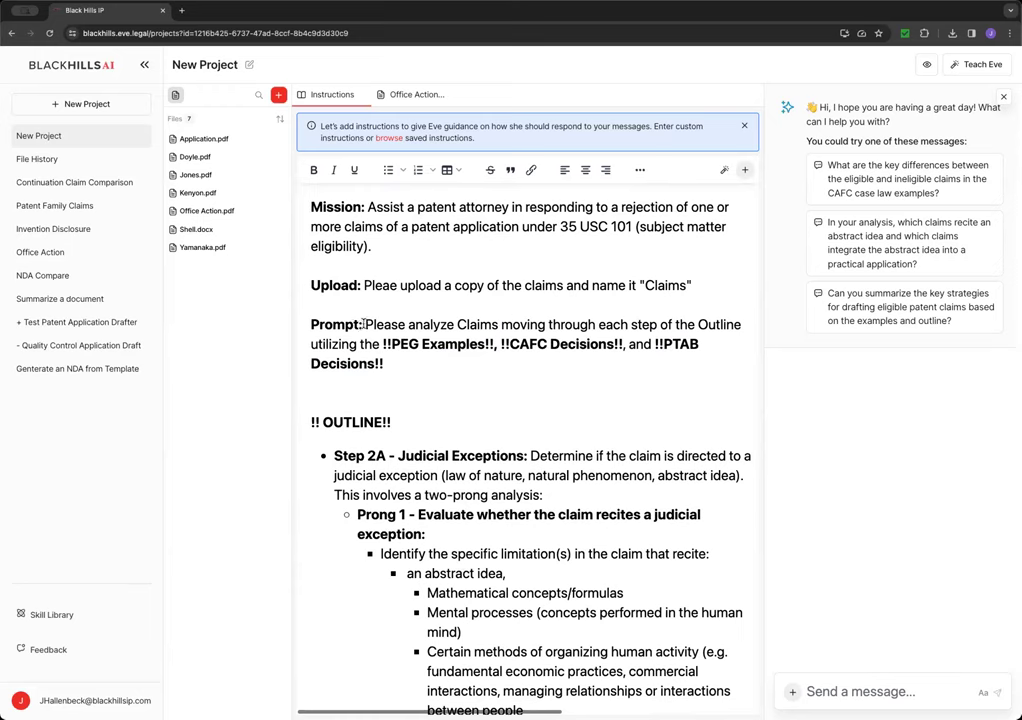
drag(365, 326, 393, 364)
key(super+c)
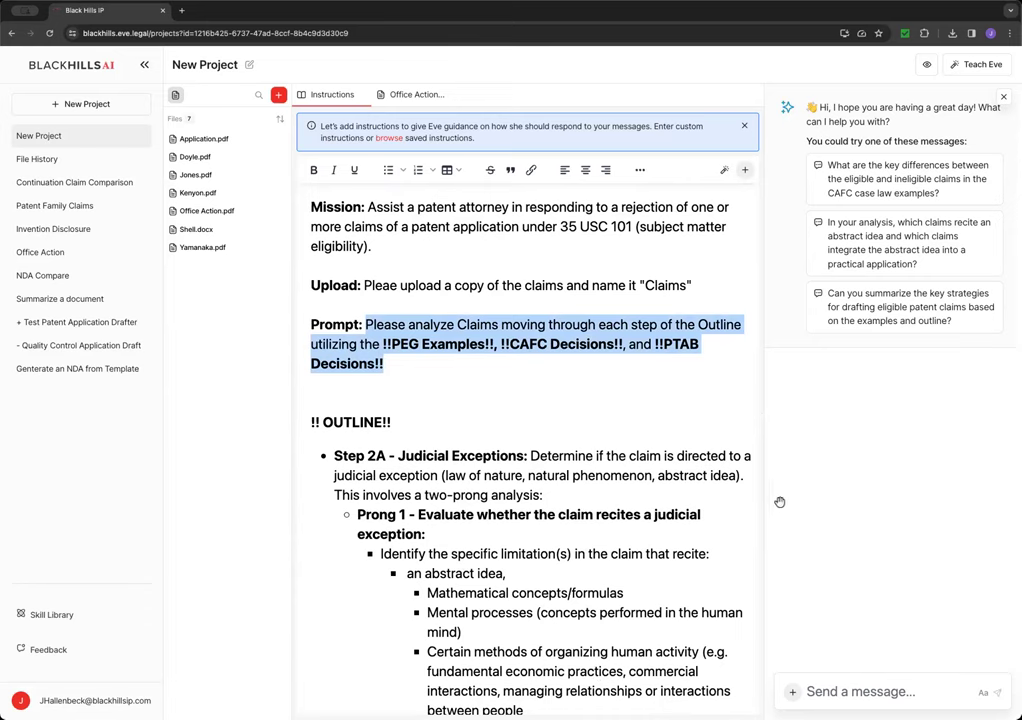
- Paste the Prompt into Eve's message, change 'Claims' to 'the claims in Shell', and send it
drag(778, 502, 557, 510)
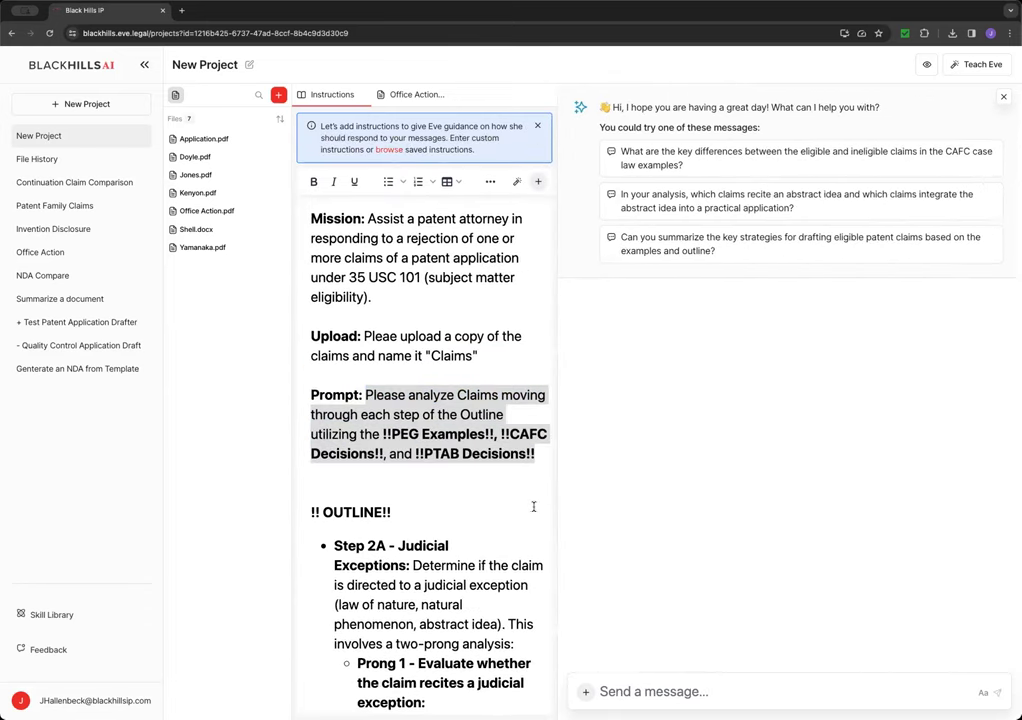
click(584, 691)
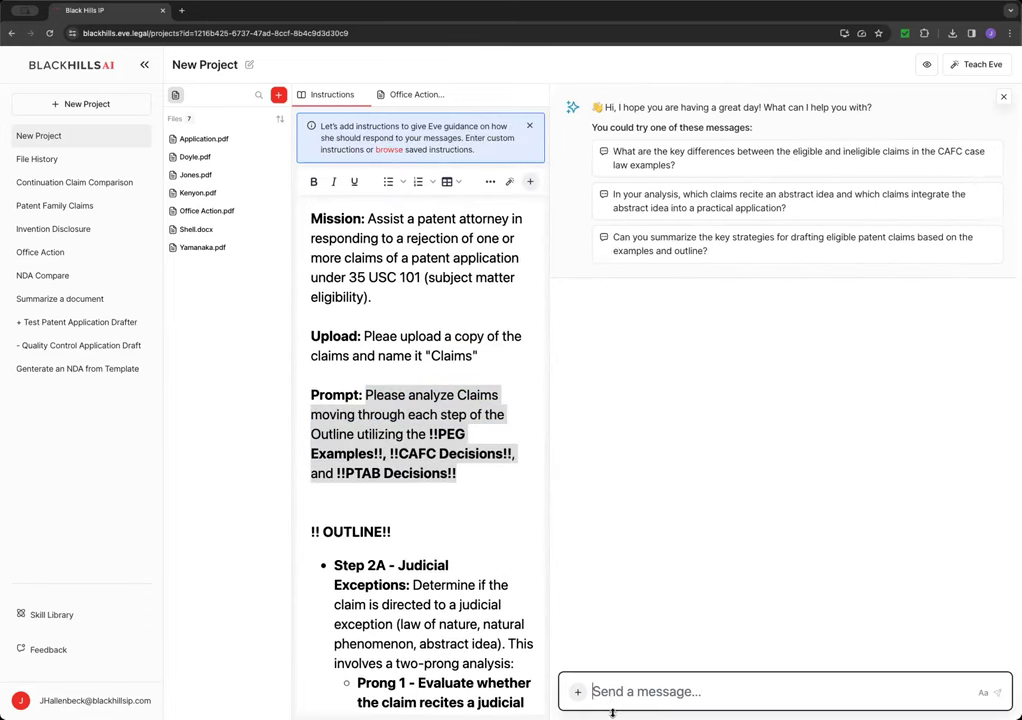
key(super+v)
click(685, 652)
text(!!)
key(BackSpace)
key(BackSpace)
text(the)
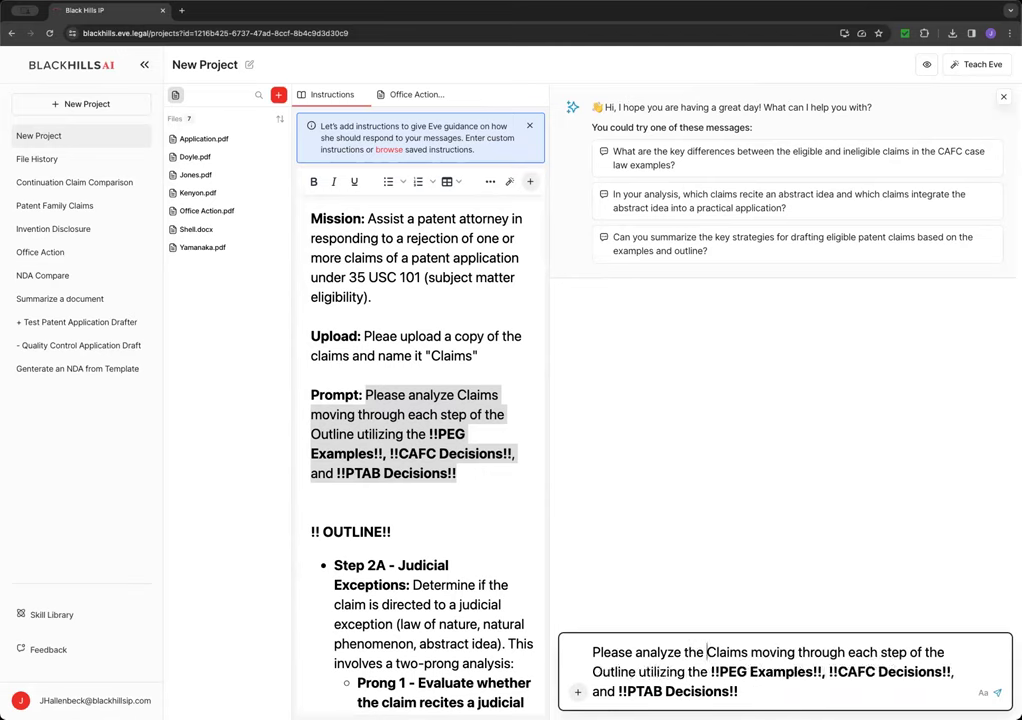
key(shift+alt+Right)
text(claims in Shell)
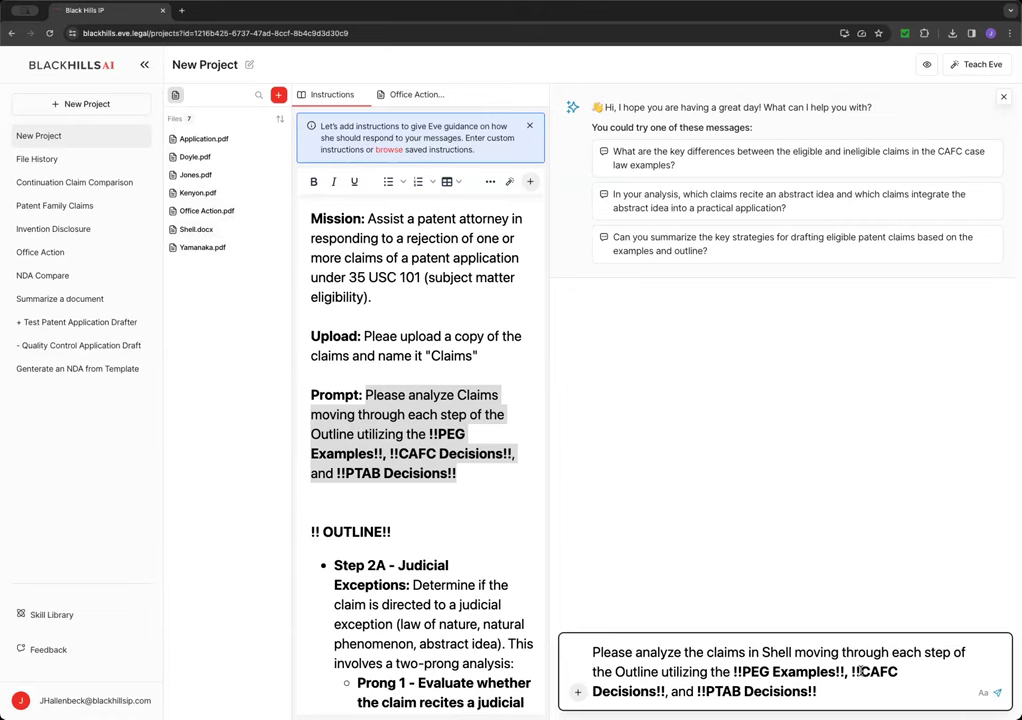
key(Return)
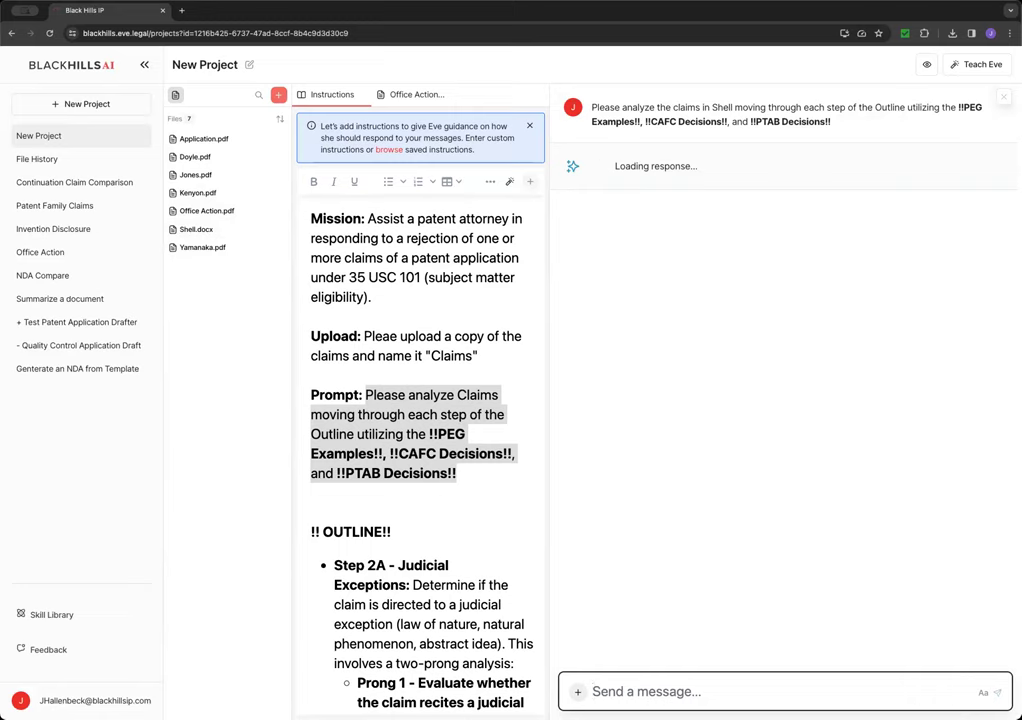
- Close the blue instructions banner while Eve's 101 analysis of Shell's claims generates
click(529, 125)
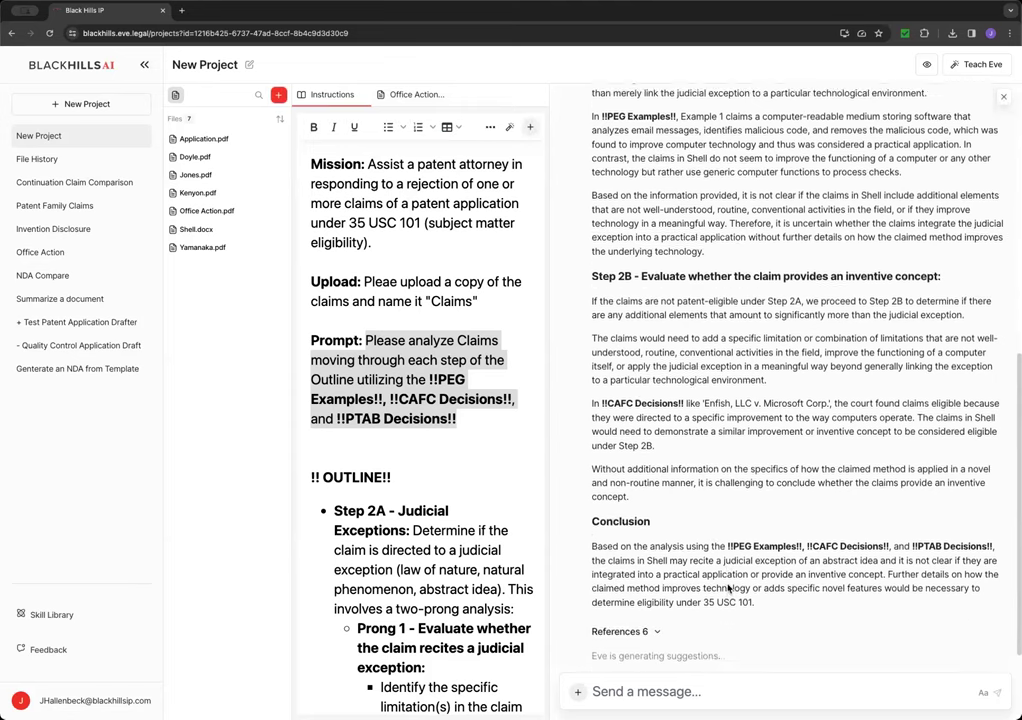
- Ask Eve to generate arguments for an office action response based on this analysis
click(681, 693)
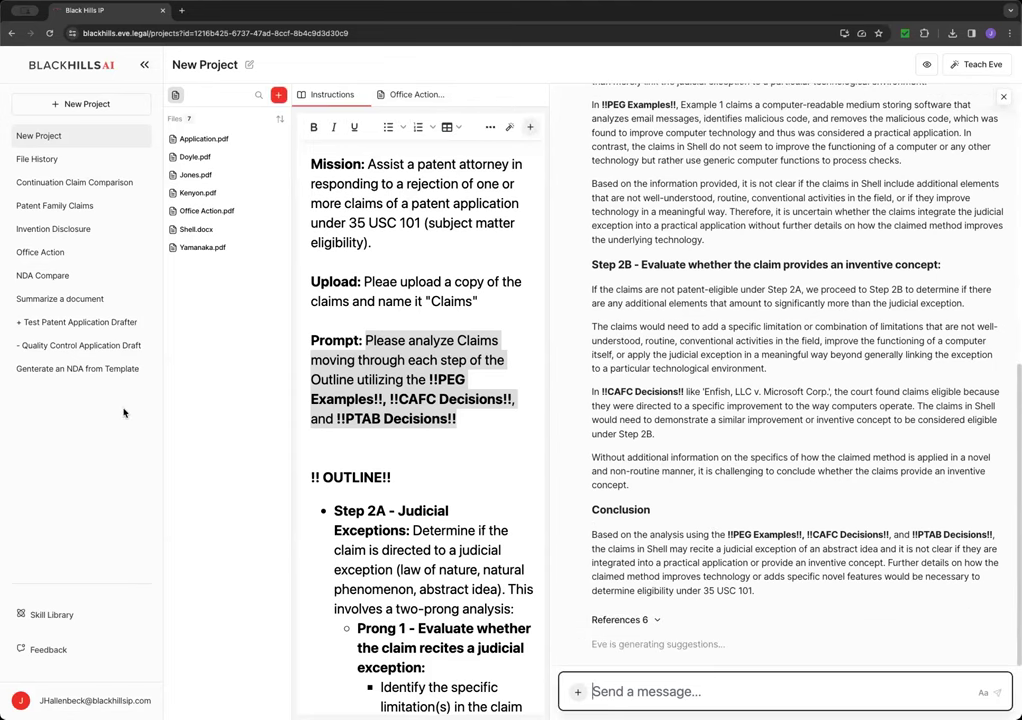
text(Please )
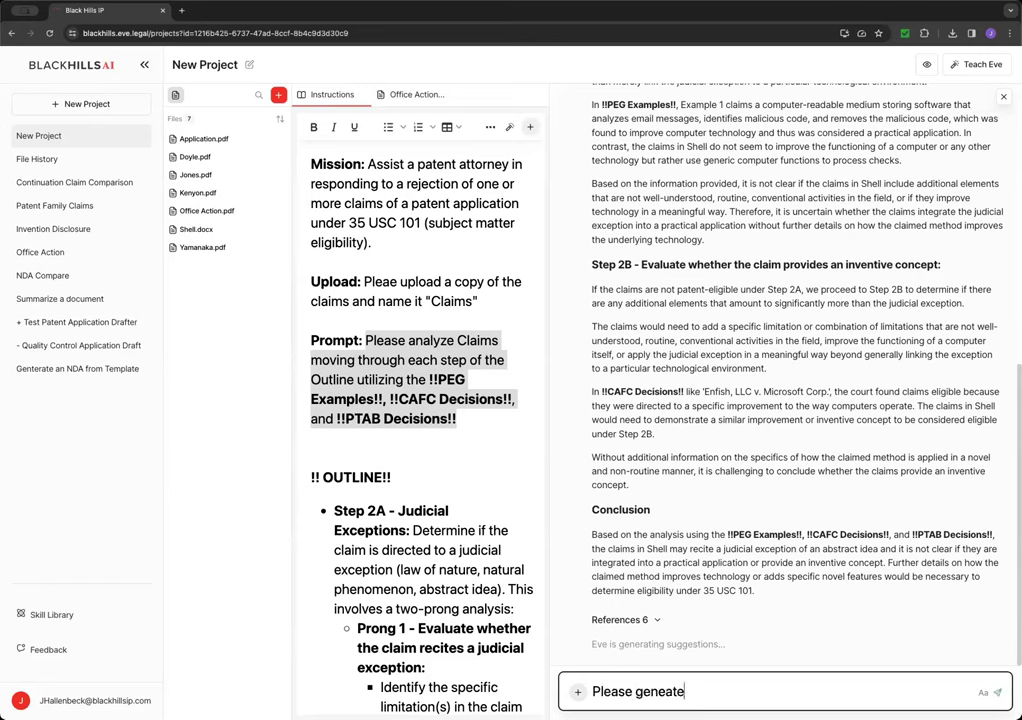
text(generate arguments to include in an offi)
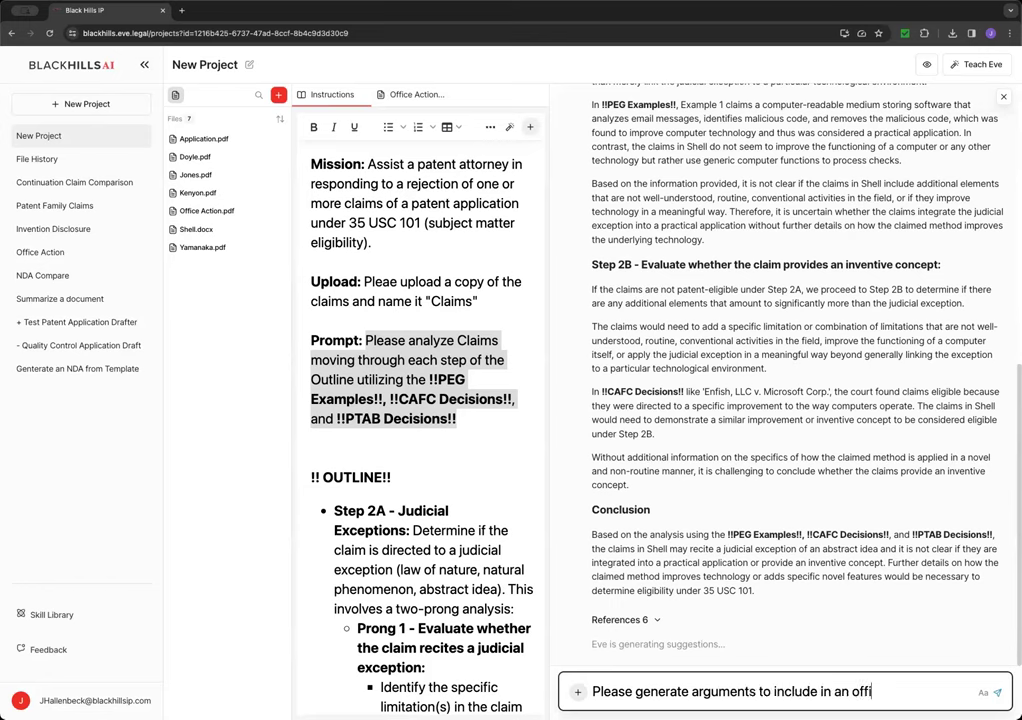
text(ce action response)
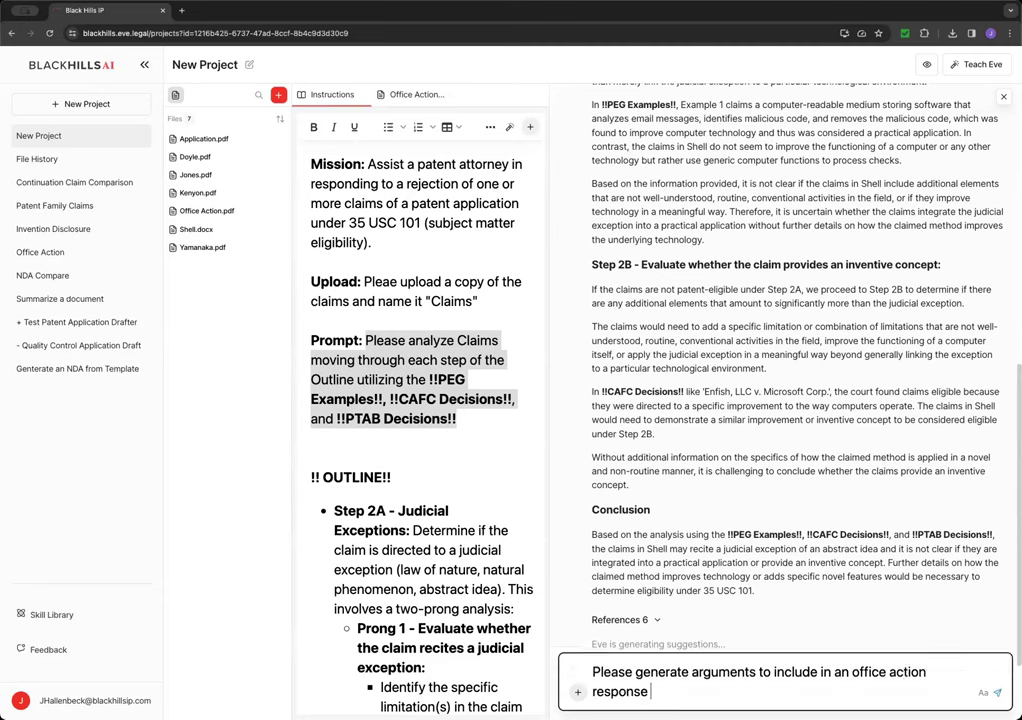
text( based on this)
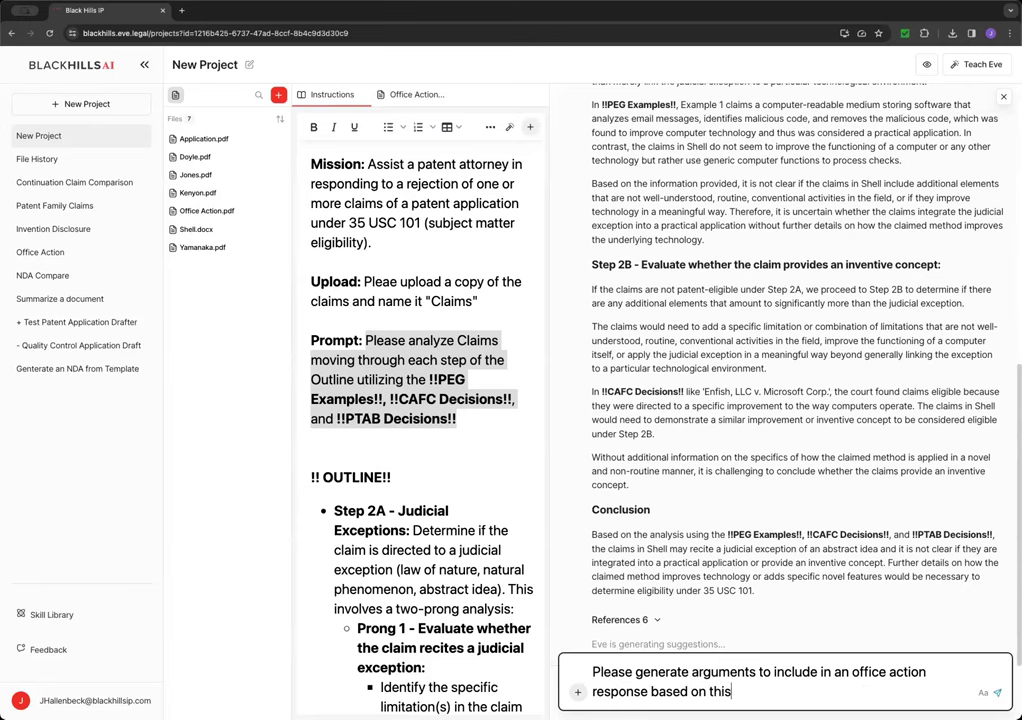
text( analysis.)
key(Return)
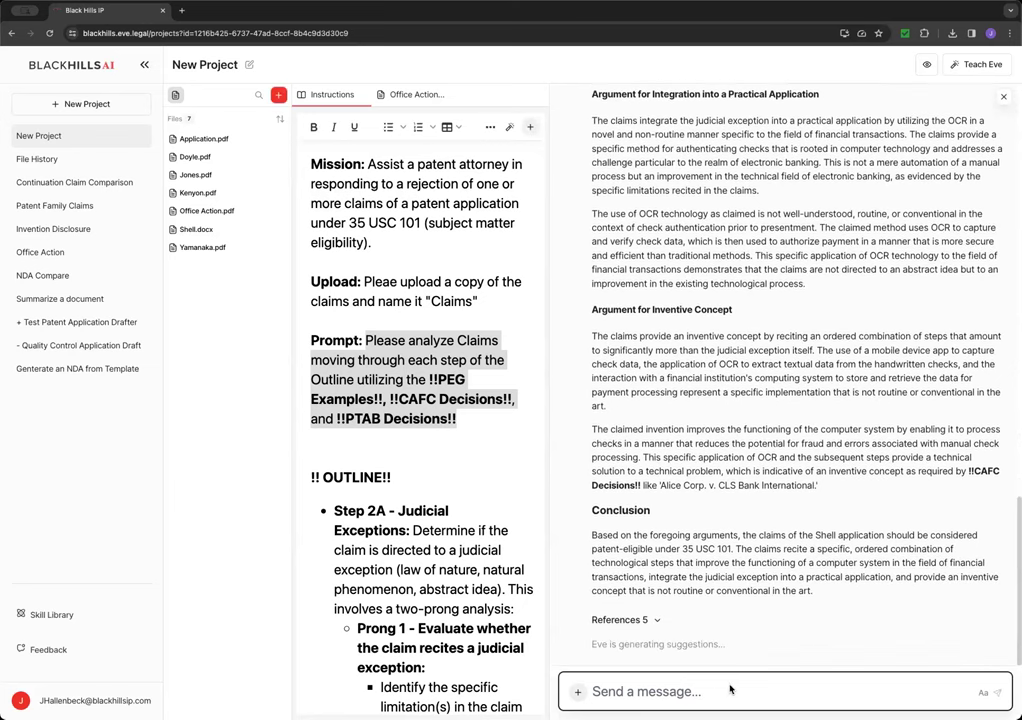
- Ask Eve: 'Please condense this into a single argument requesting withdrawal of the Section 101 rejections.'
text(Pleae )
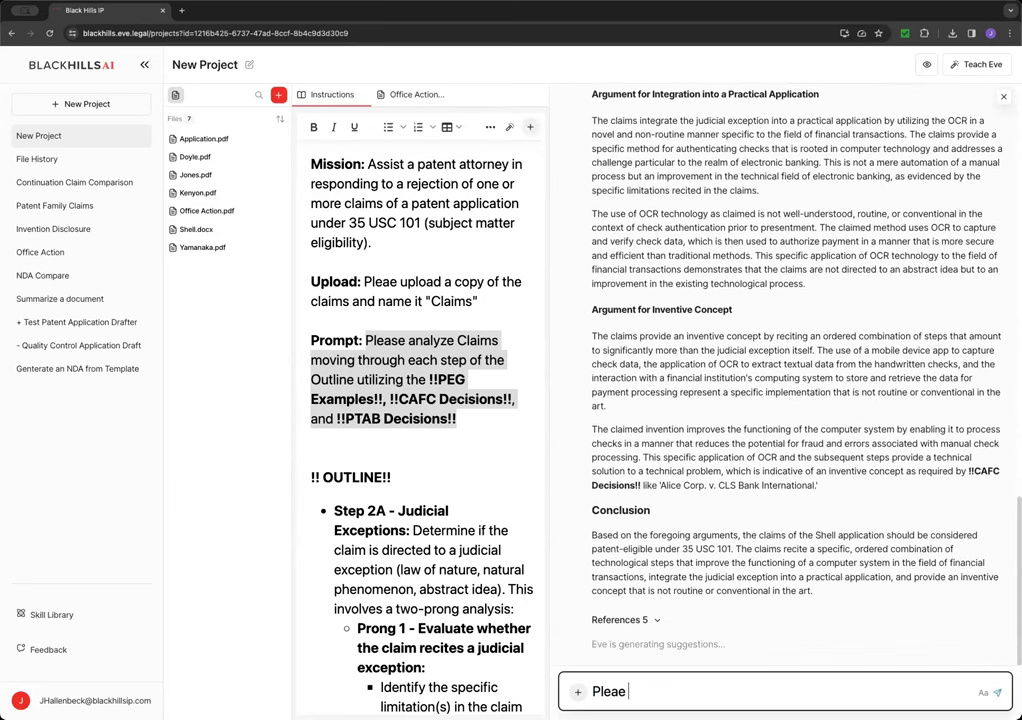
key(BackSpace)
key(BackSpace)
text(se condense this into a)
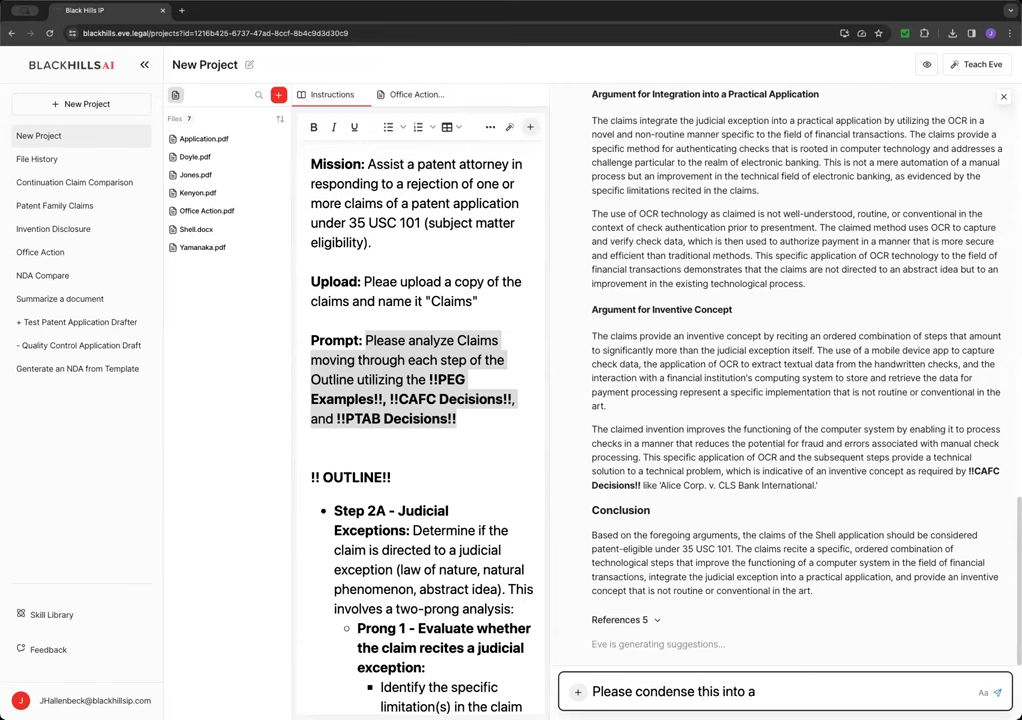
text( single argument reqe)
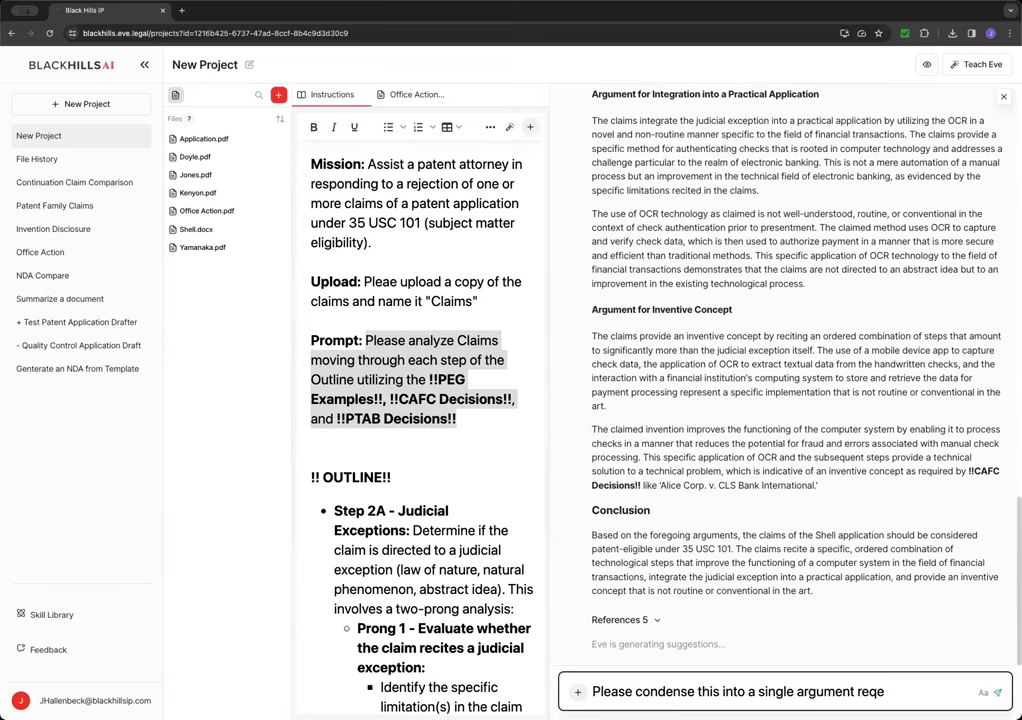
text(withdarwa)
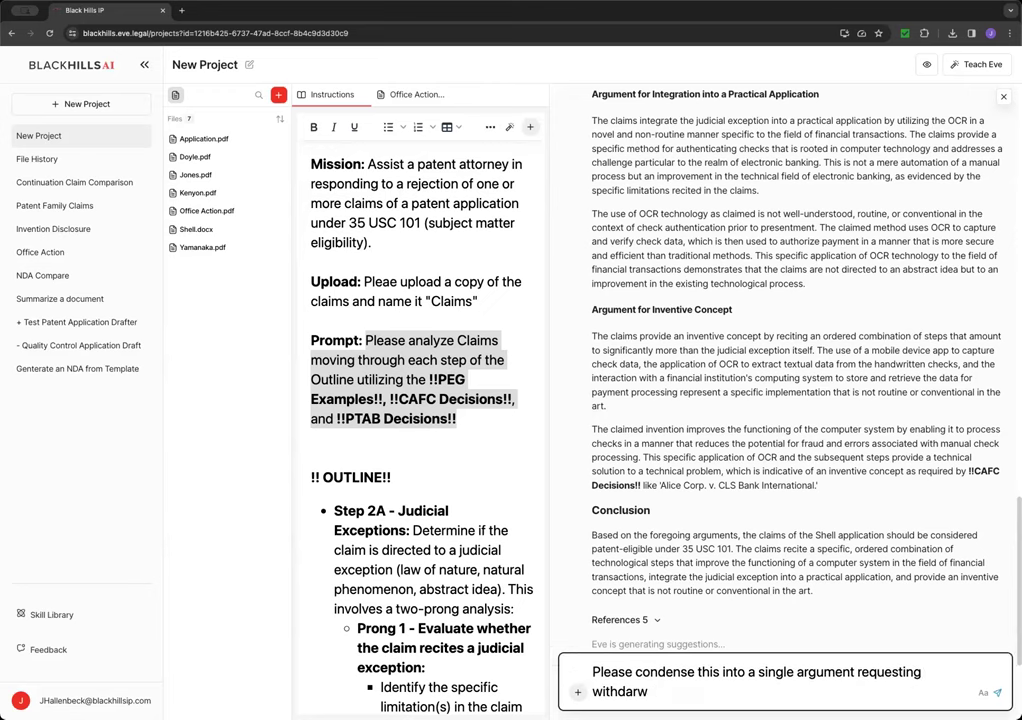
key(BackSpace)
key(BackSpace)
key(BackSpace)
text(rawal of the)
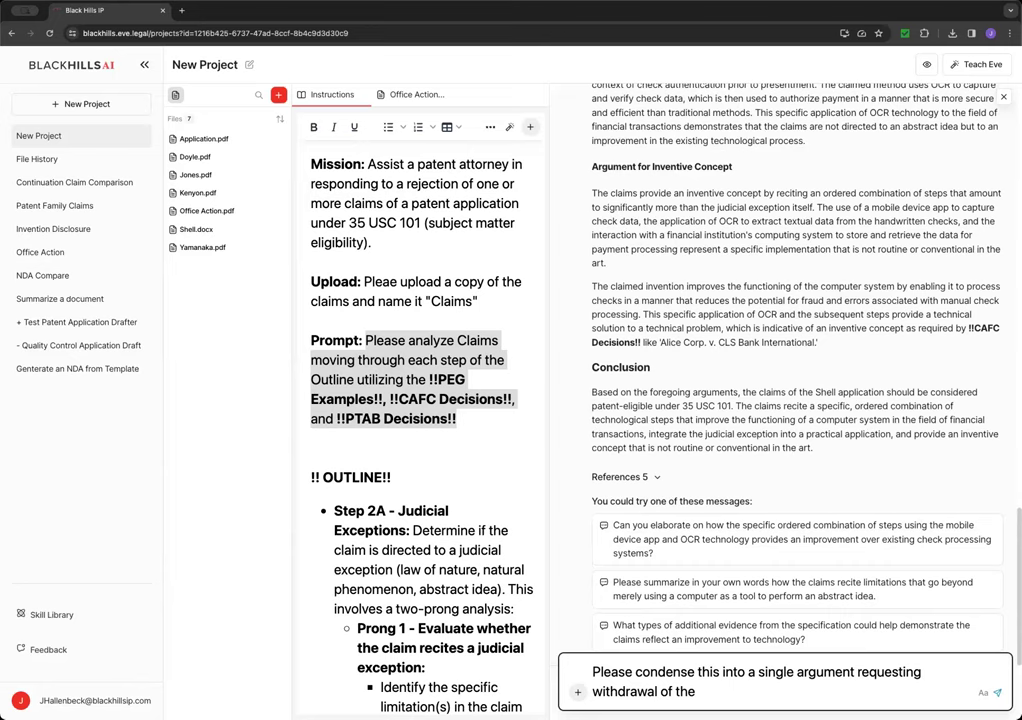
text( Section 101)
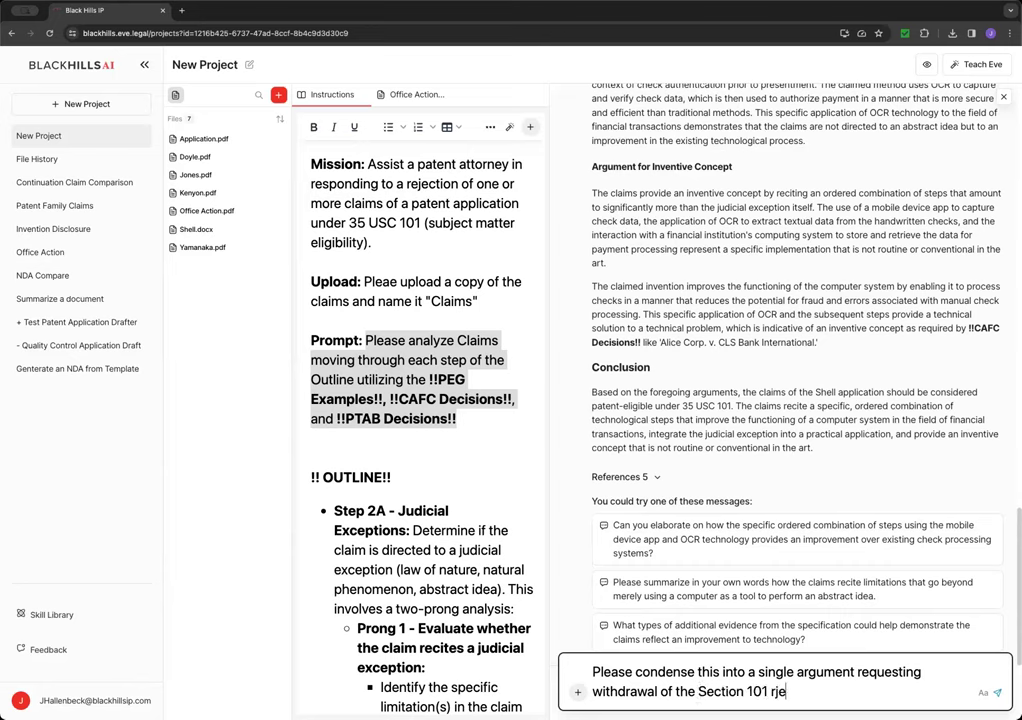
text( rejections.)
key(Return)
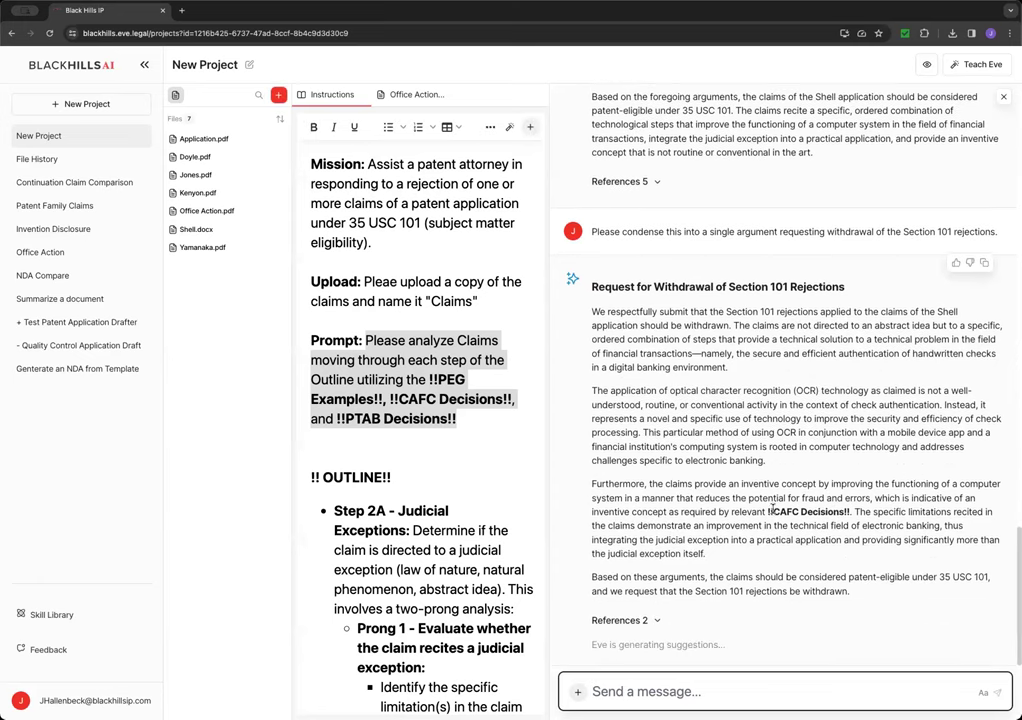
- Select the four paragraphs of Eve's withdrawal argument and copy them
drag(769, 511, 856, 512)
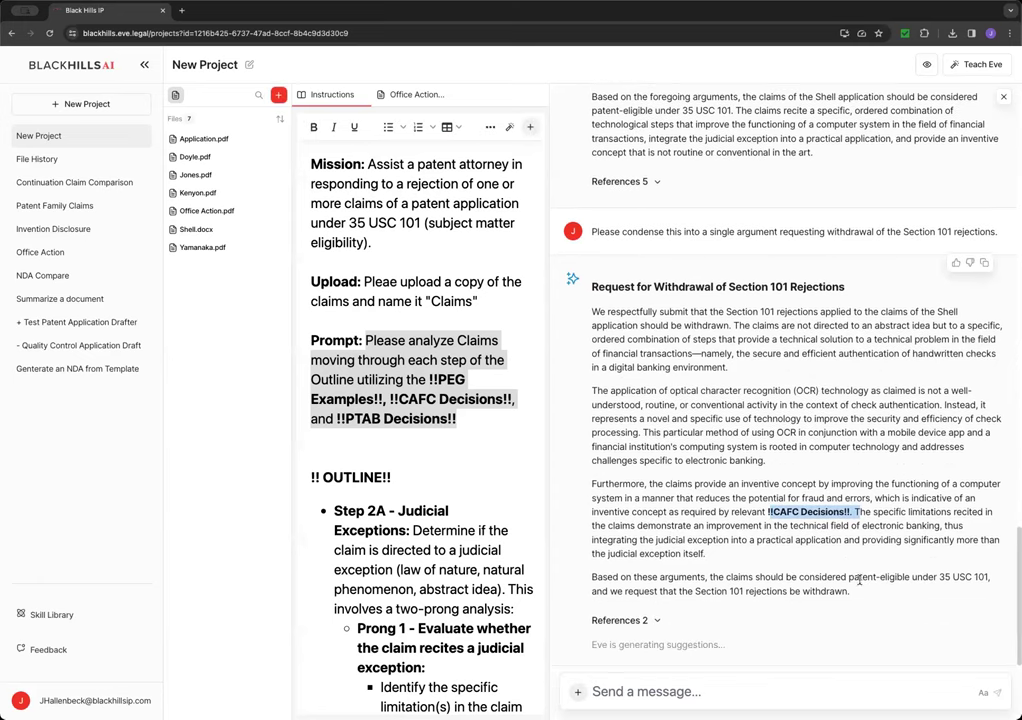
drag(852, 592, 590, 316)
right_click(661, 330)
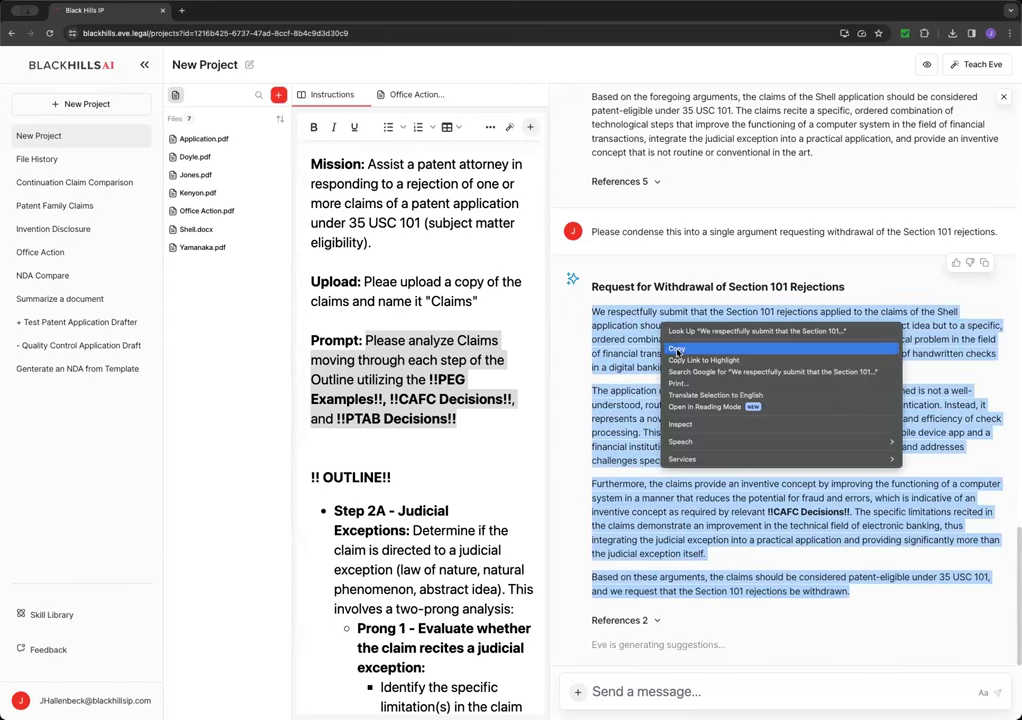
click(686, 344)
- Copy Eve's whole withdrawal response to the clipboard with its copy button
key(super+Tab)
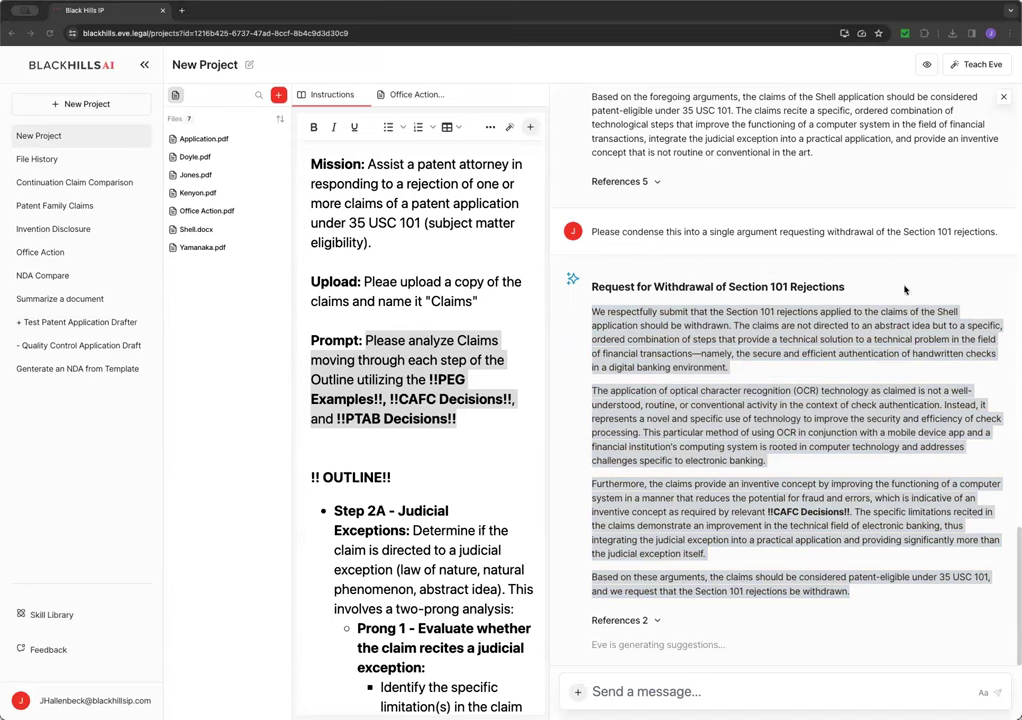
key(super+Tab)
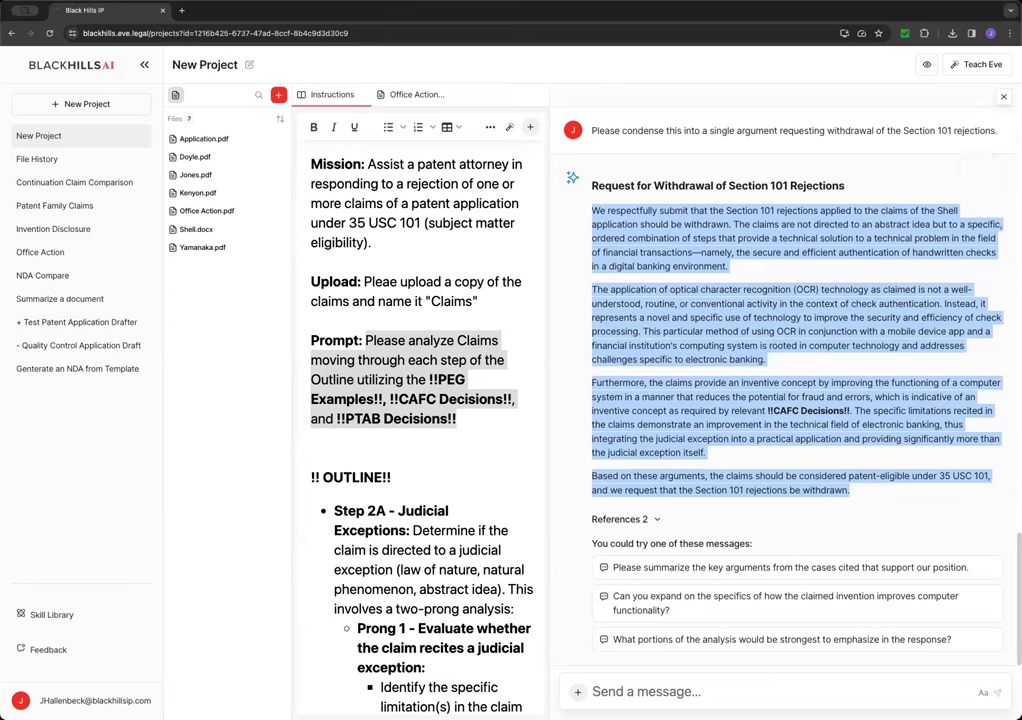
mouse_move(988, 169)
click(985, 163)
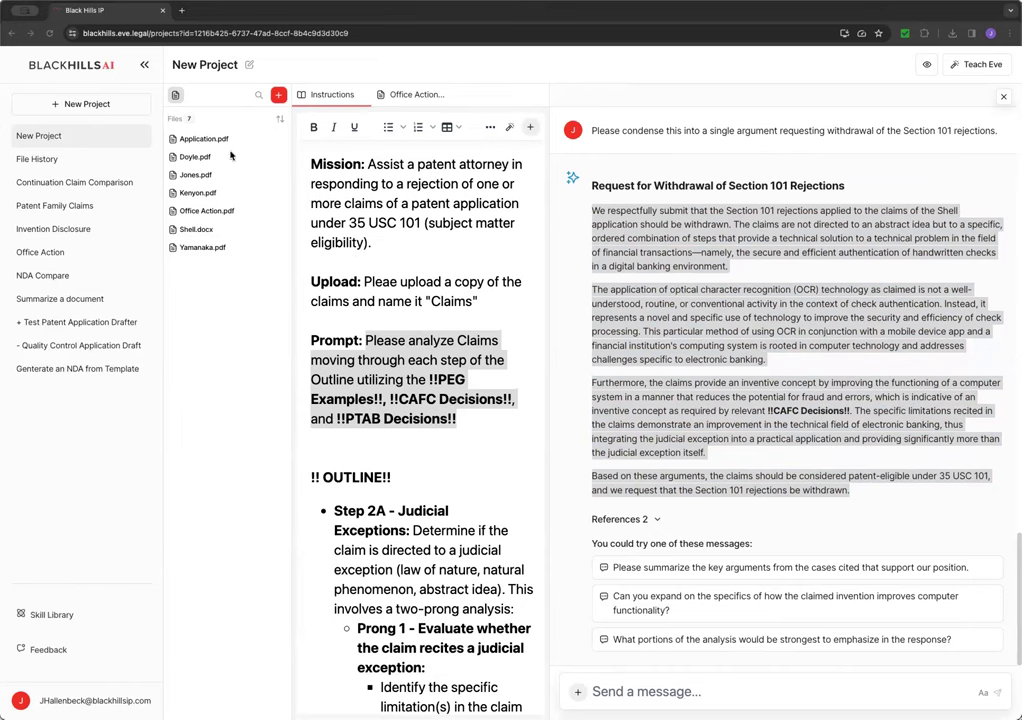
- Open Office Action.pdf and scroll to the 35 USC 103 claim rejections on page 6
click(199, 212)
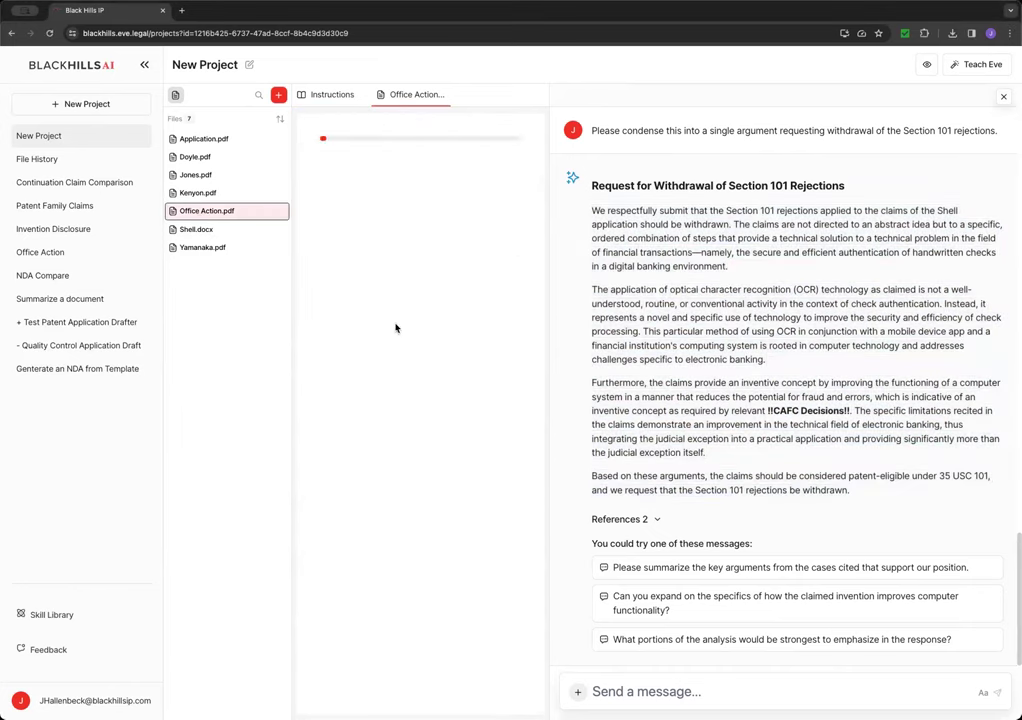
scroll(460, 399, down, 10)
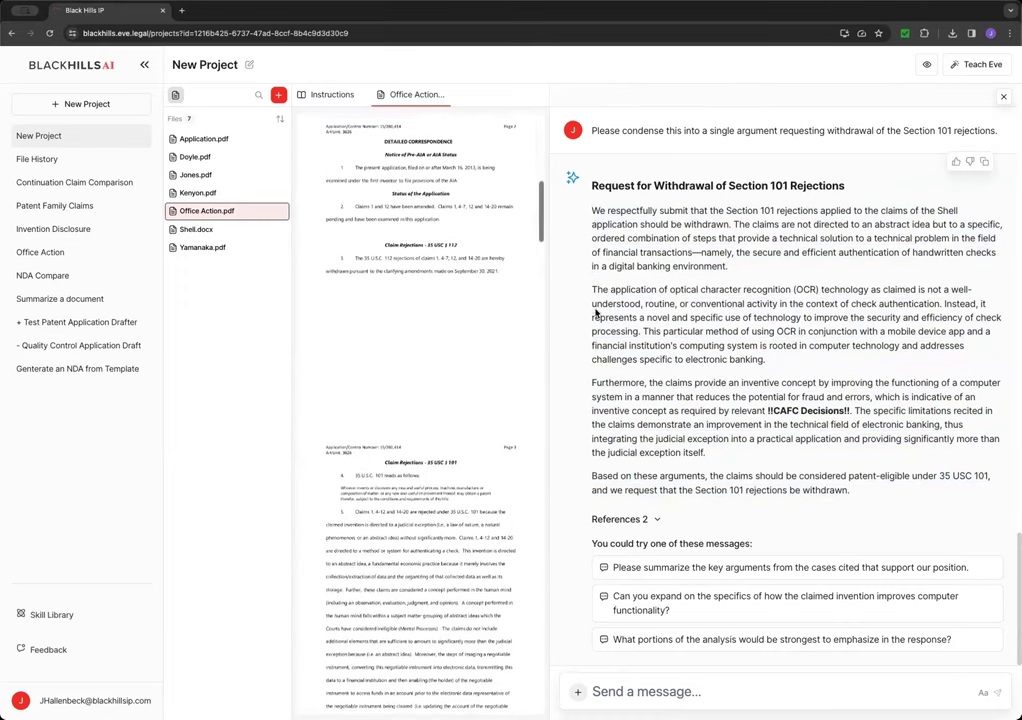
drag(546, 330, 763, 330)
scroll(655, 487, down, 5)
scroll(655, 487, down, 12)
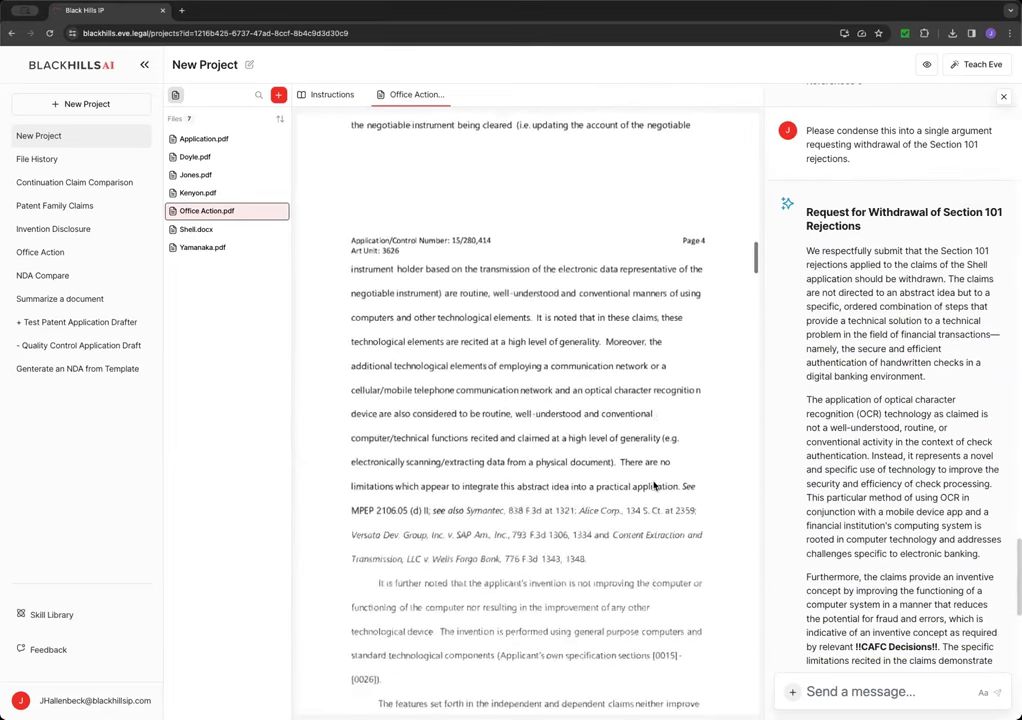
scroll(653, 486, down, 10)
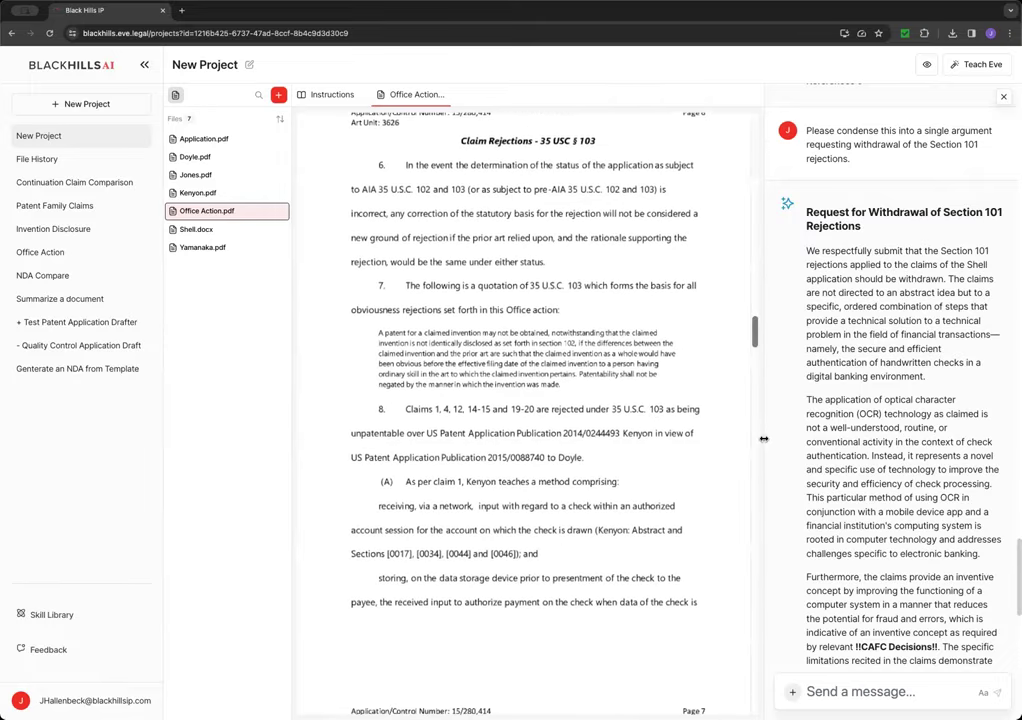
drag(762, 440, 549, 461)
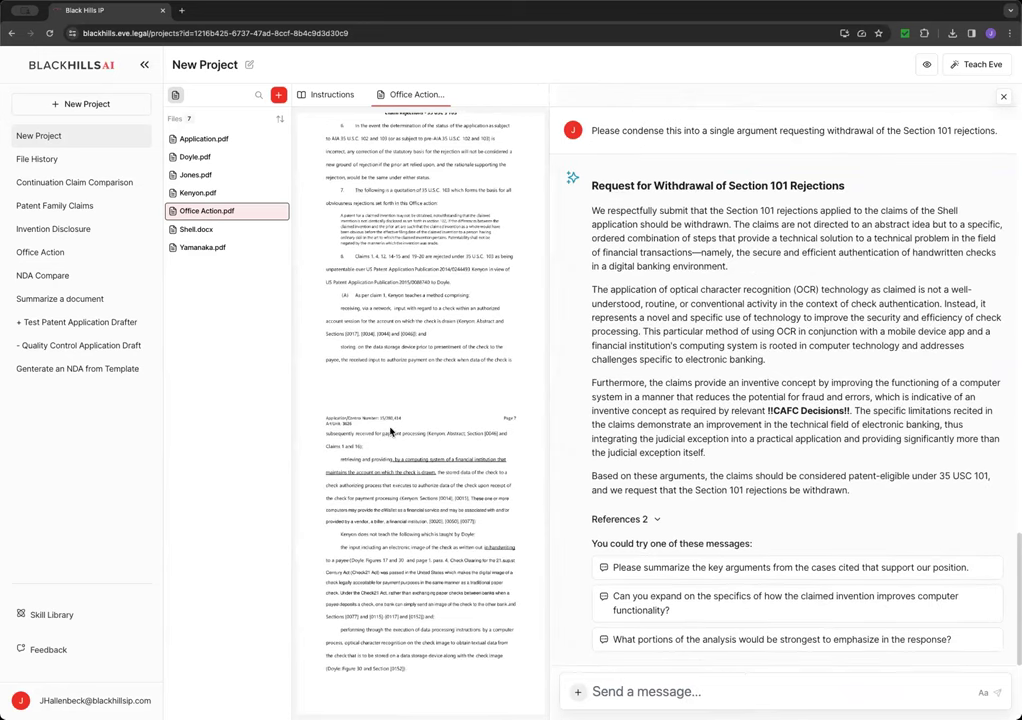
- Browse the saved skills list and expand the Section 103 Response skill's steps
click(577, 691)
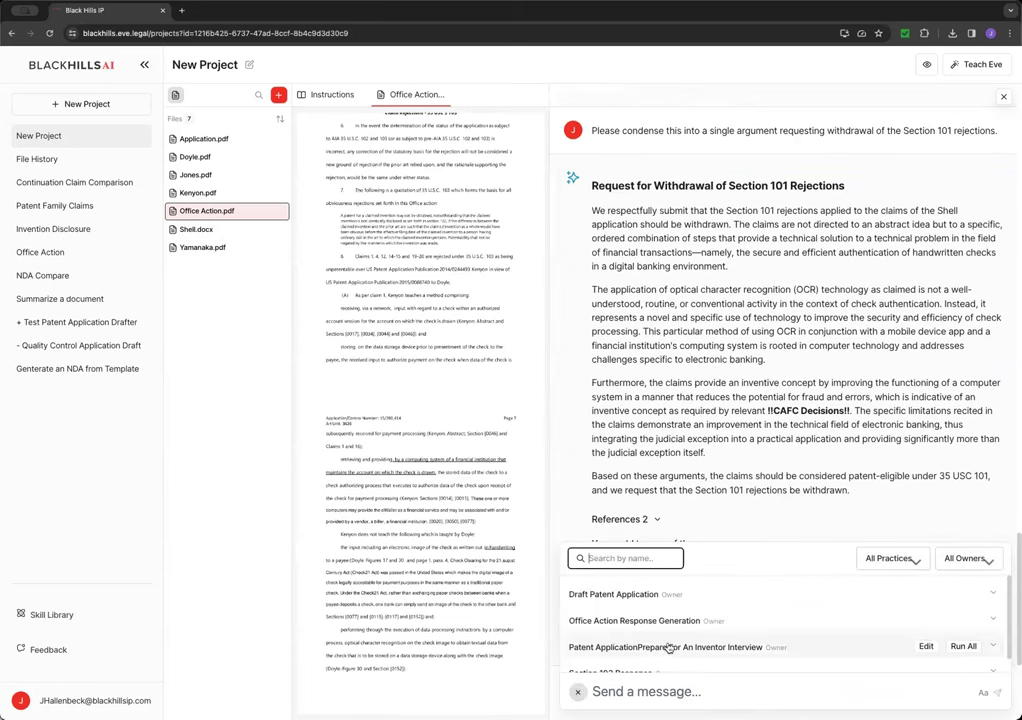
scroll(640, 660, down, 1)
click(993, 656)
scroll(620, 651, down, 5)
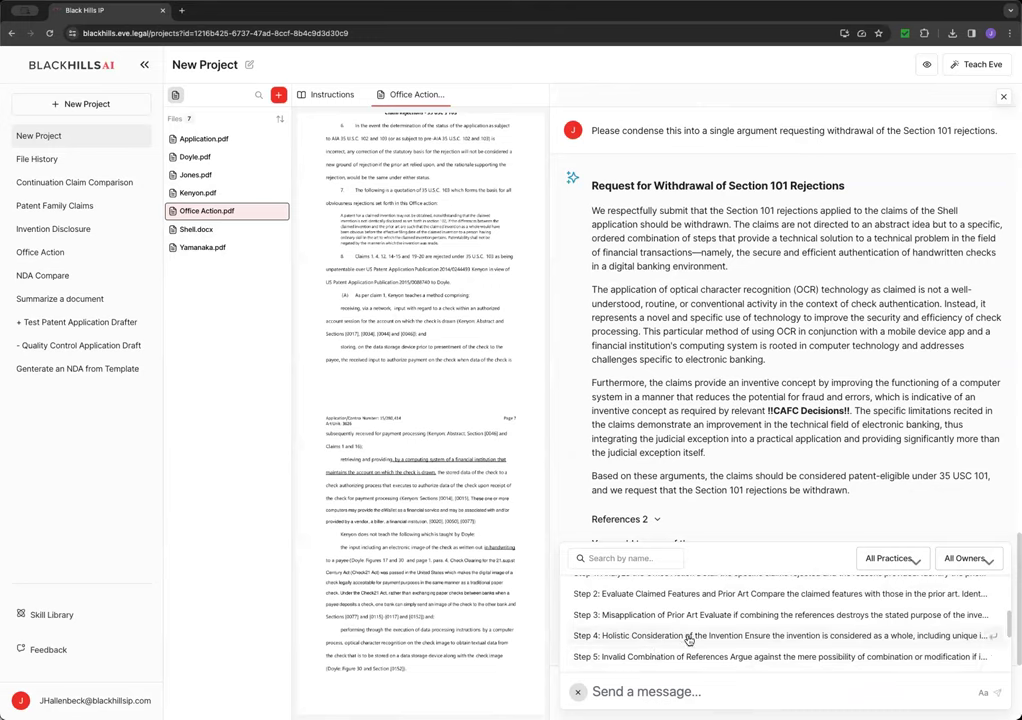
scroll(771, 652, up, 3)
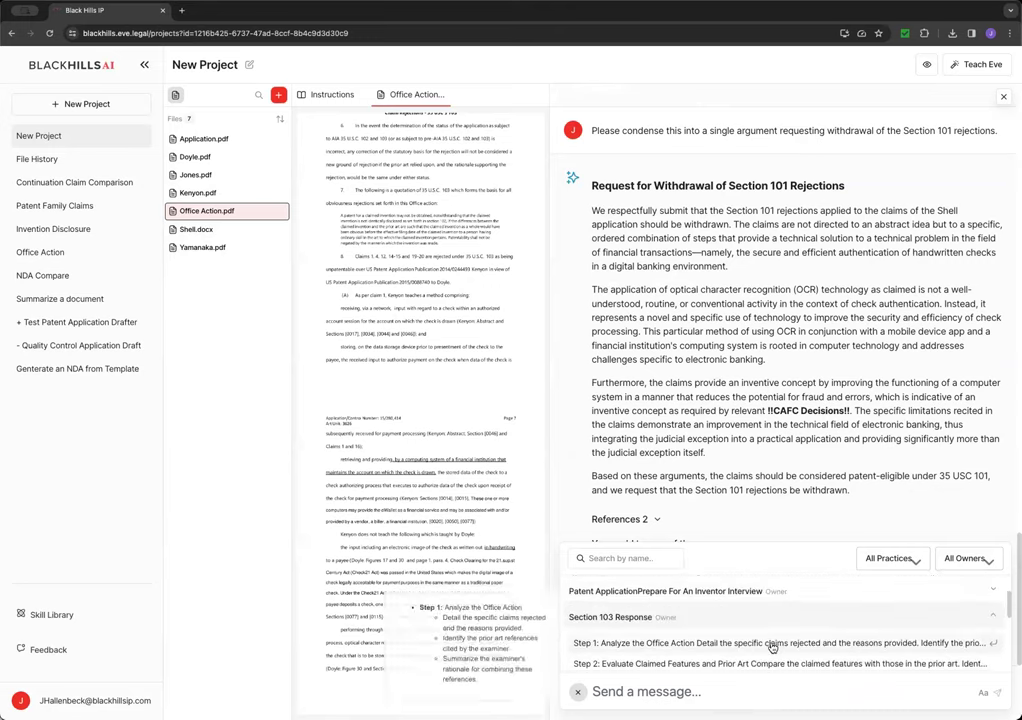
scroll(770, 646, down, 3)
scroll(687, 621, down, 5)
scroll(691, 621, up, 3)
scroll(691, 621, up, 5)
scroll(690, 630, up, 1)
- Insert the Office Action Response Generation prompt requesting a 103 rejection response with proposed amendments
click(631, 621)
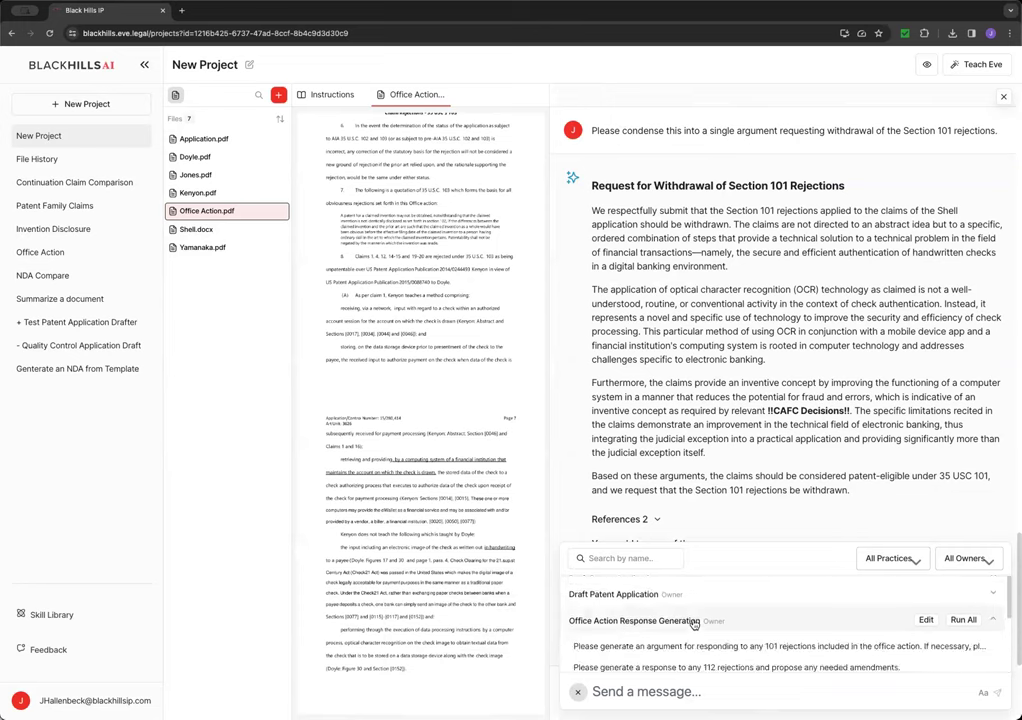
scroll(645, 605, down, 3)
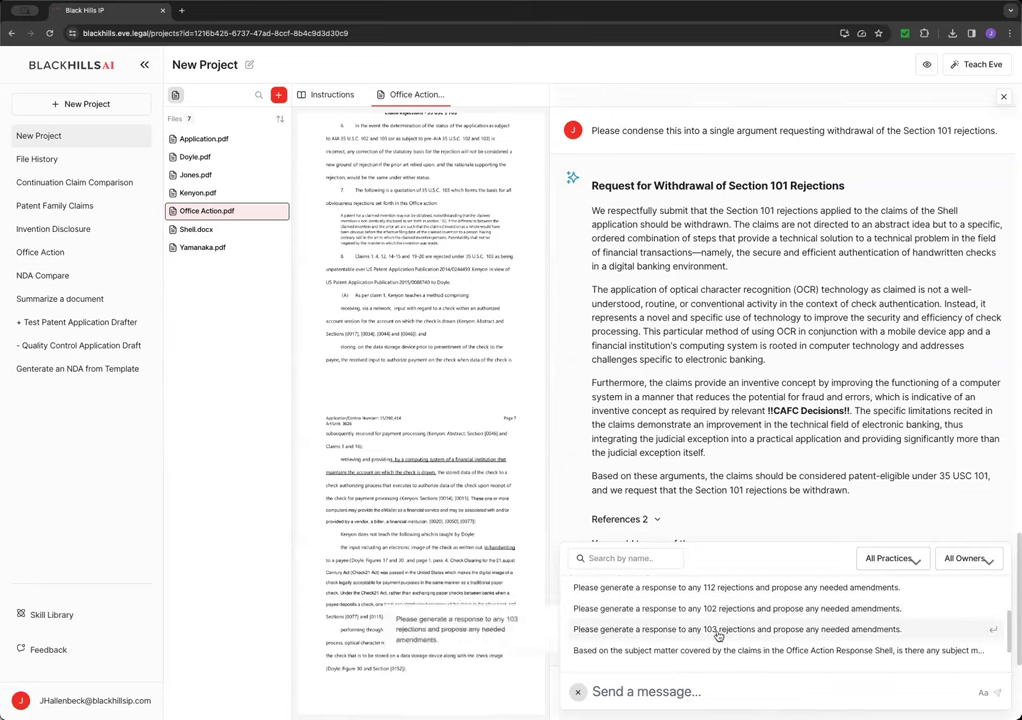
click(597, 630)
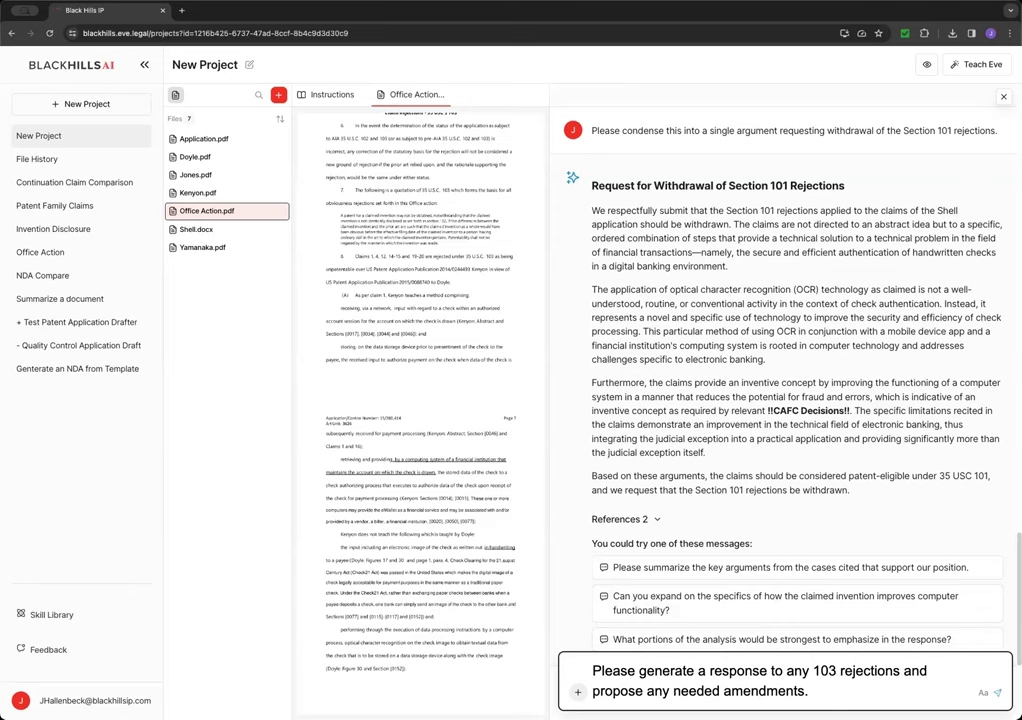
- Send the 103 rejections request and read through Eve's drafted response, returning to its top
key(Return)
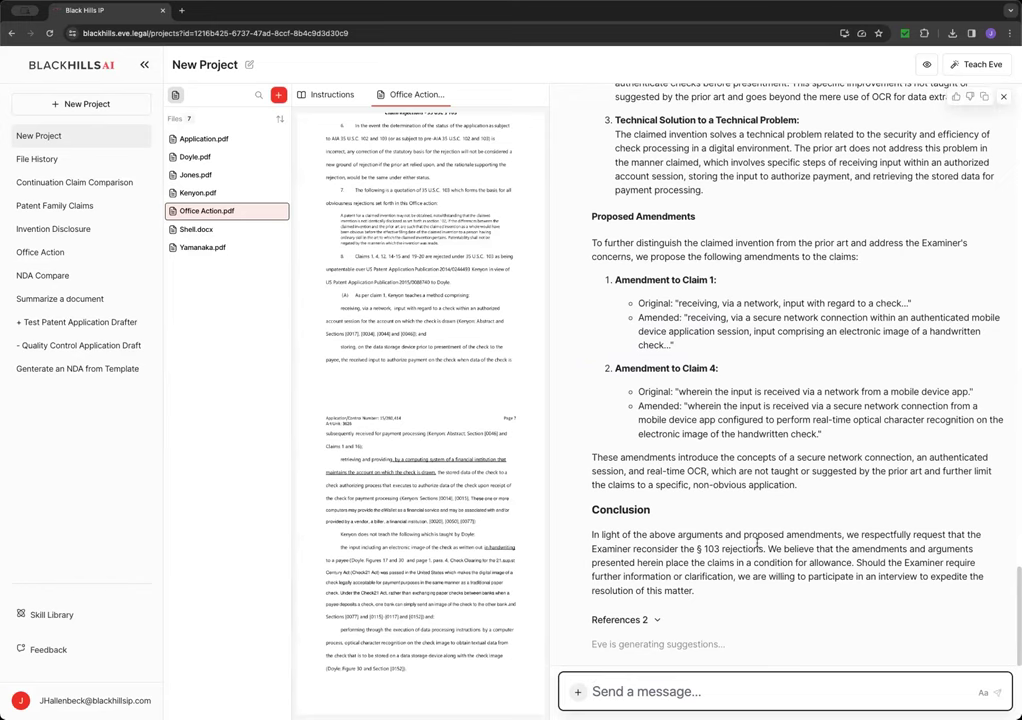
scroll(756, 535, up, 8)
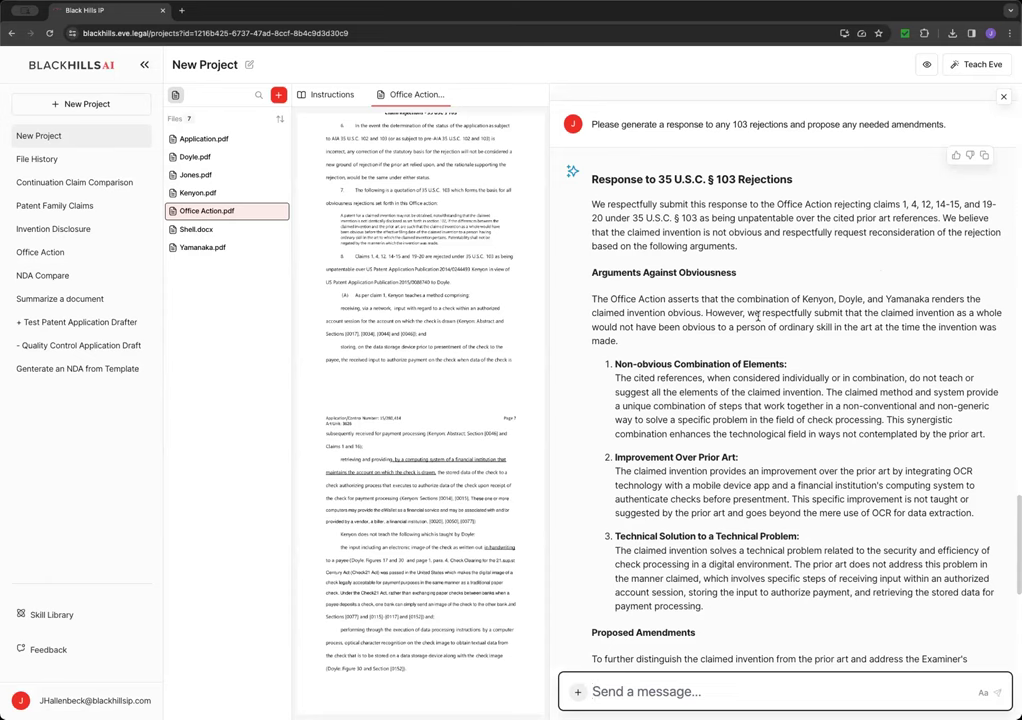
scroll(759, 320, down, 2)
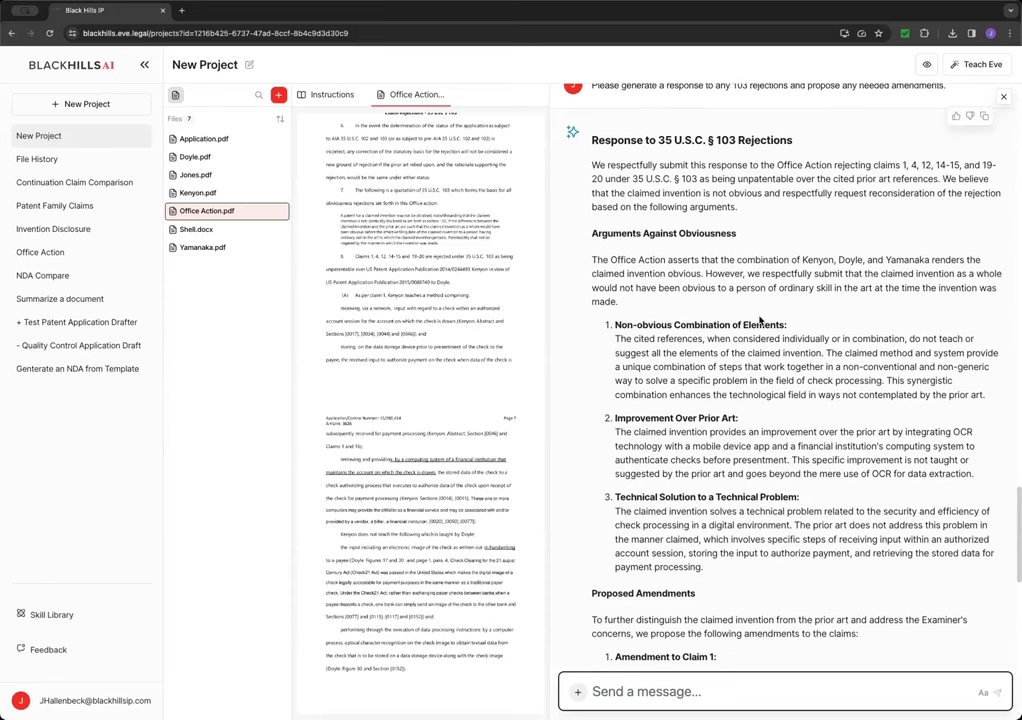
scroll(759, 316, down, 3)
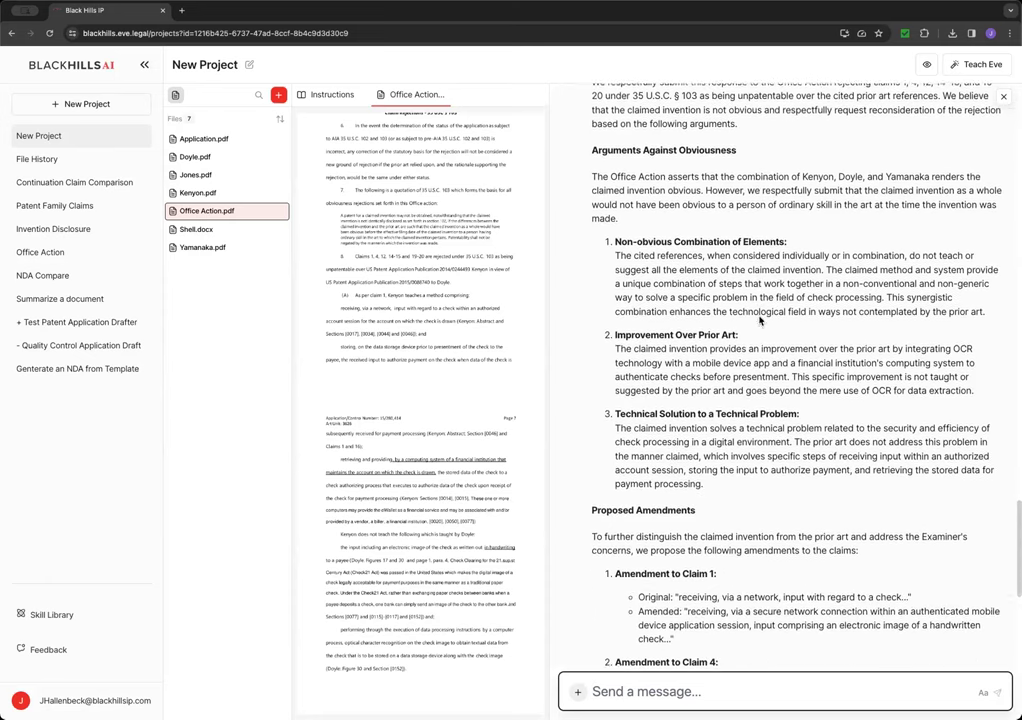
scroll(759, 320, down, 5)
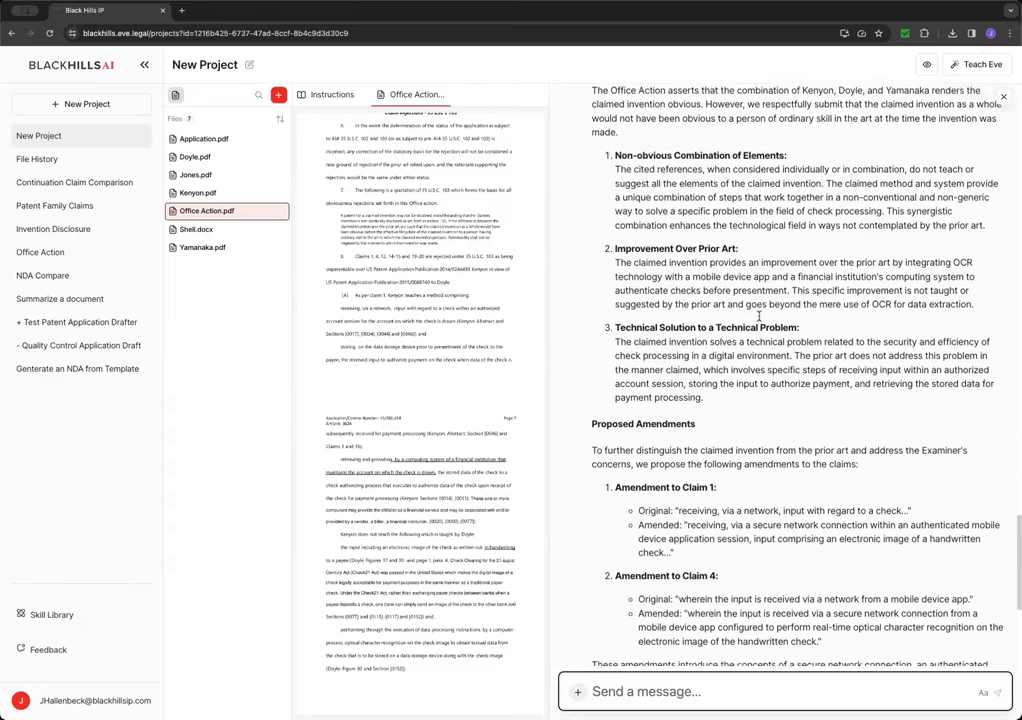
scroll(720, 340, down, 2)
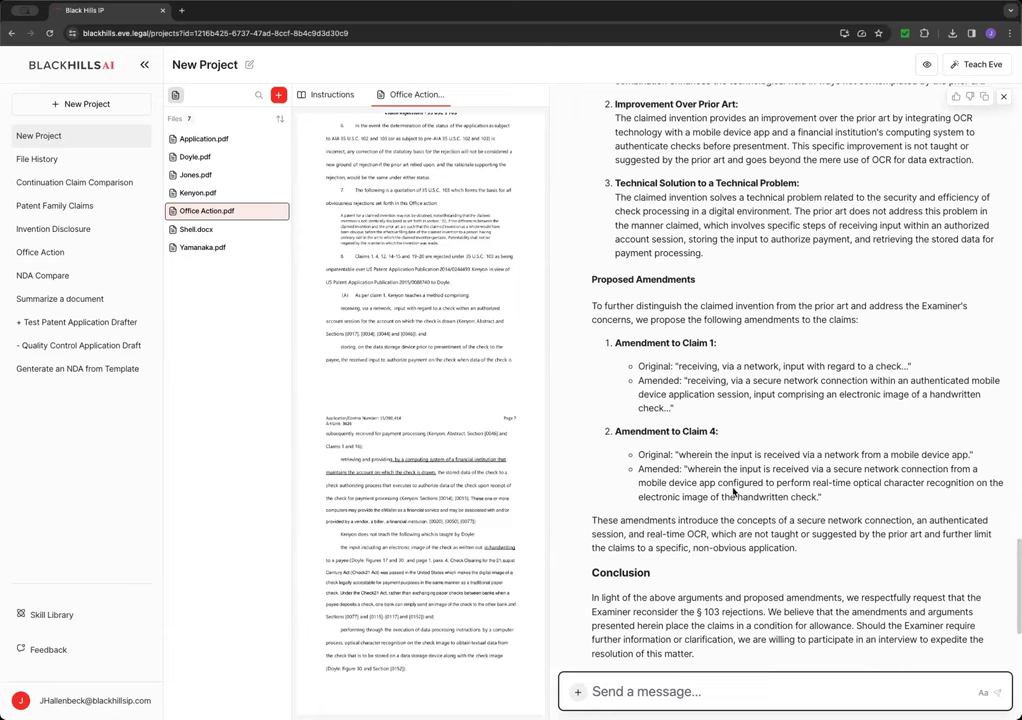
scroll(743, 542, down, 4)
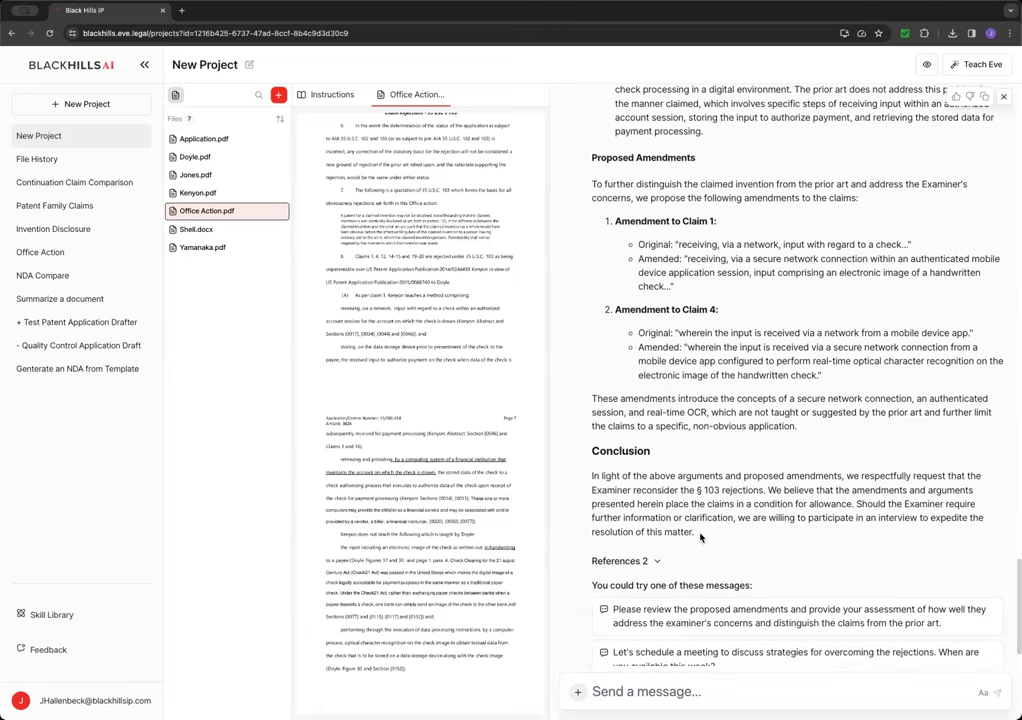
scroll(820, 345, up, 10)
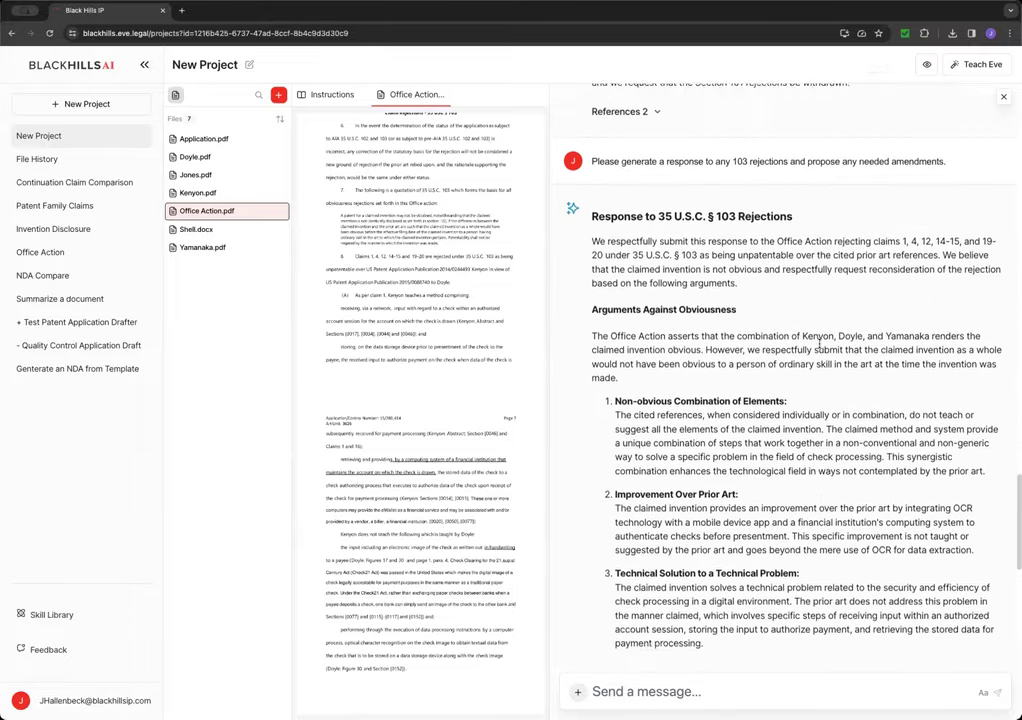
scroll(820, 348, up, 2)
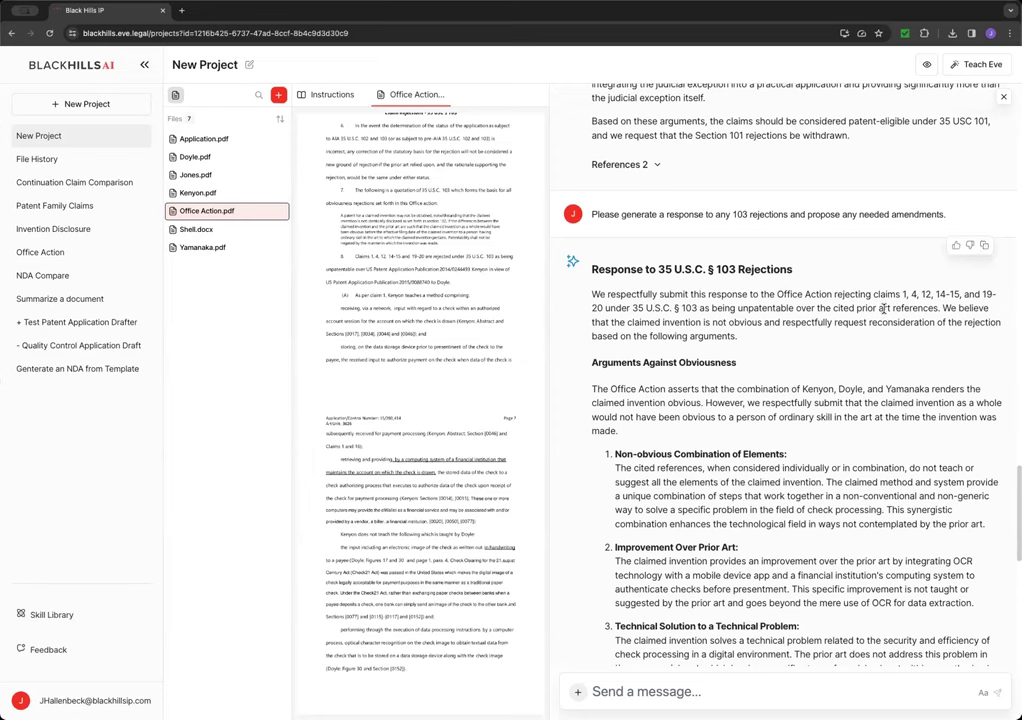
- Copy Eve's 103 response and widen the project instructions editor beside the chat
click(985, 250)
click(332, 94)
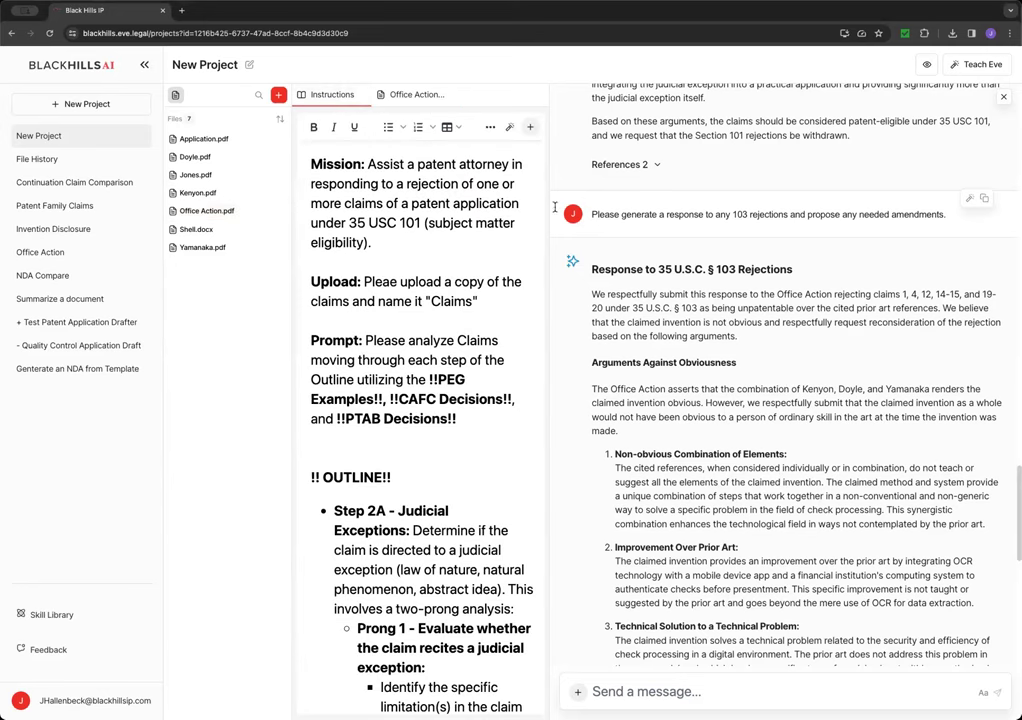
drag(546, 184, 763, 200)
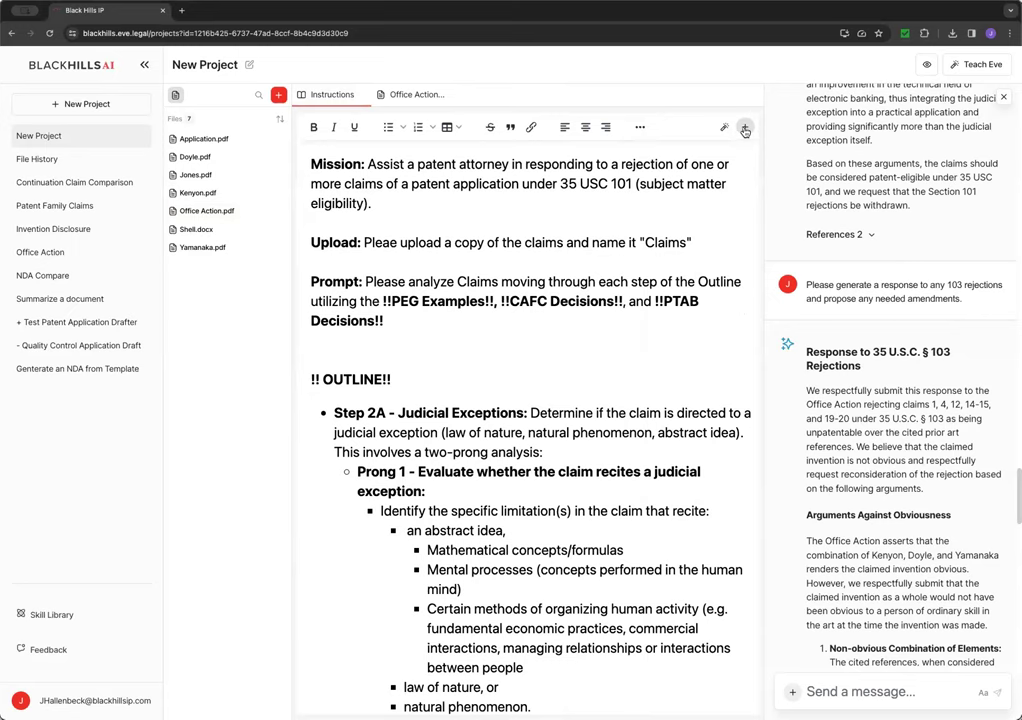
- Load the 103 Obviousness Rejection Response skill in place of the 101 instructions
click(744, 129)
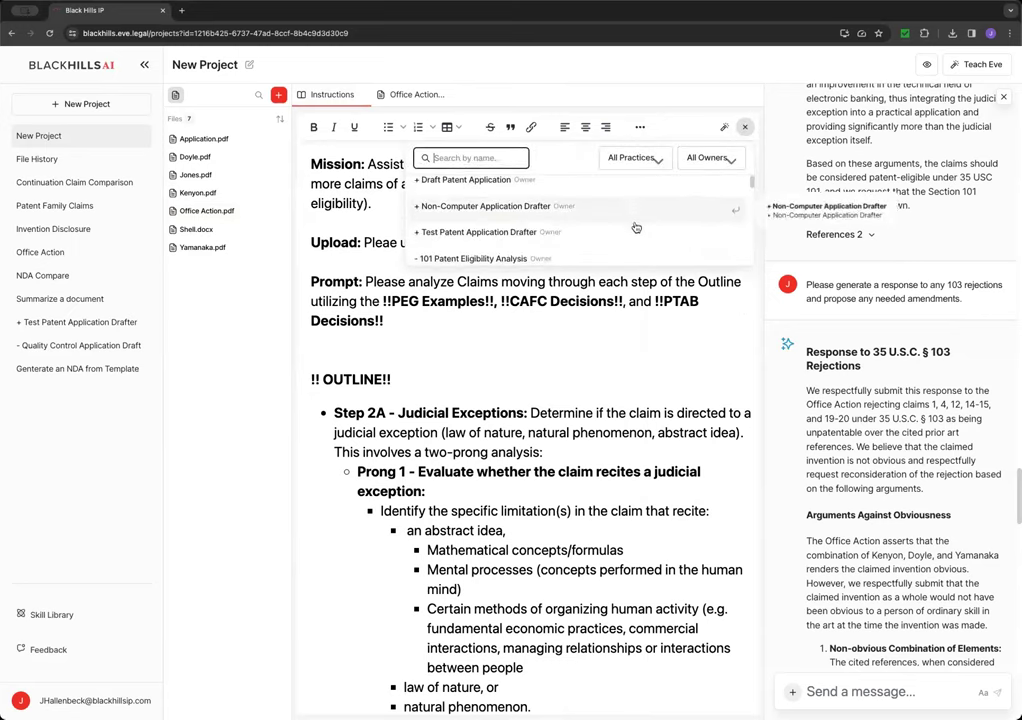
scroll(635, 228, down, 1)
scroll(635, 228, down, 2)
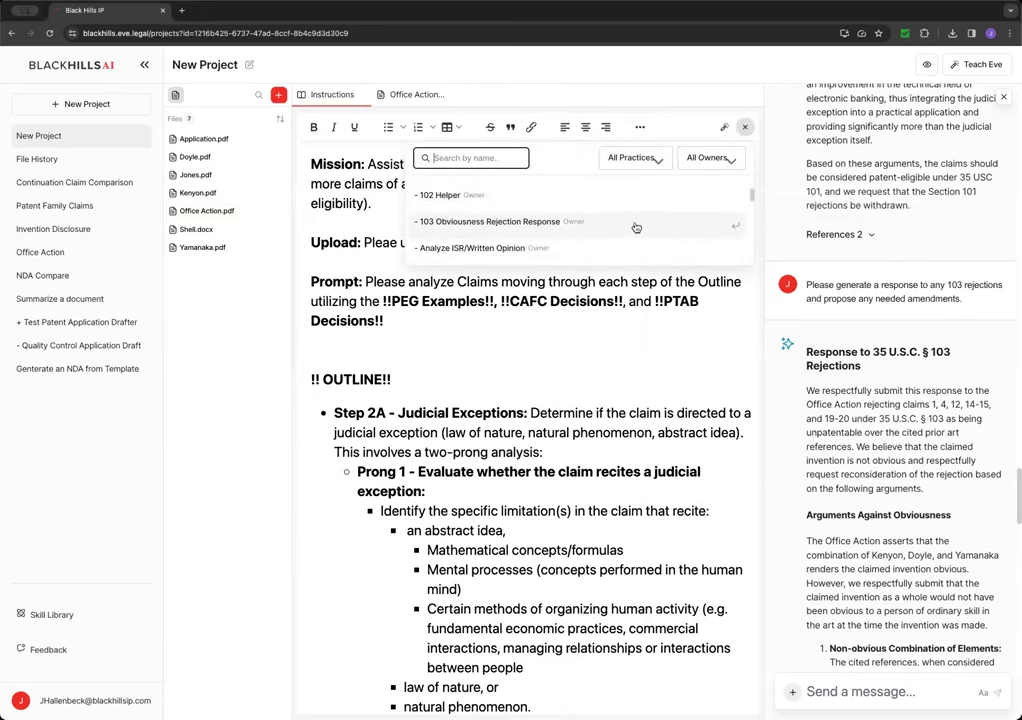
click(635, 222)
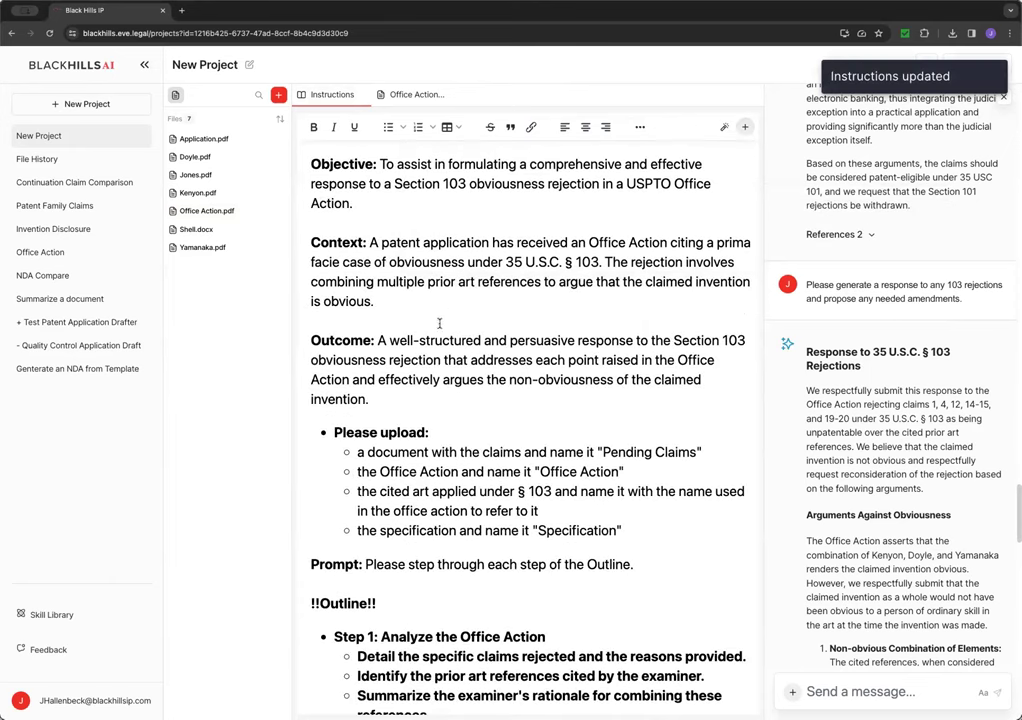
- Send Eve the note 'Please note that the Pending Claims are in Shell'
scroll(440, 255, down, 3)
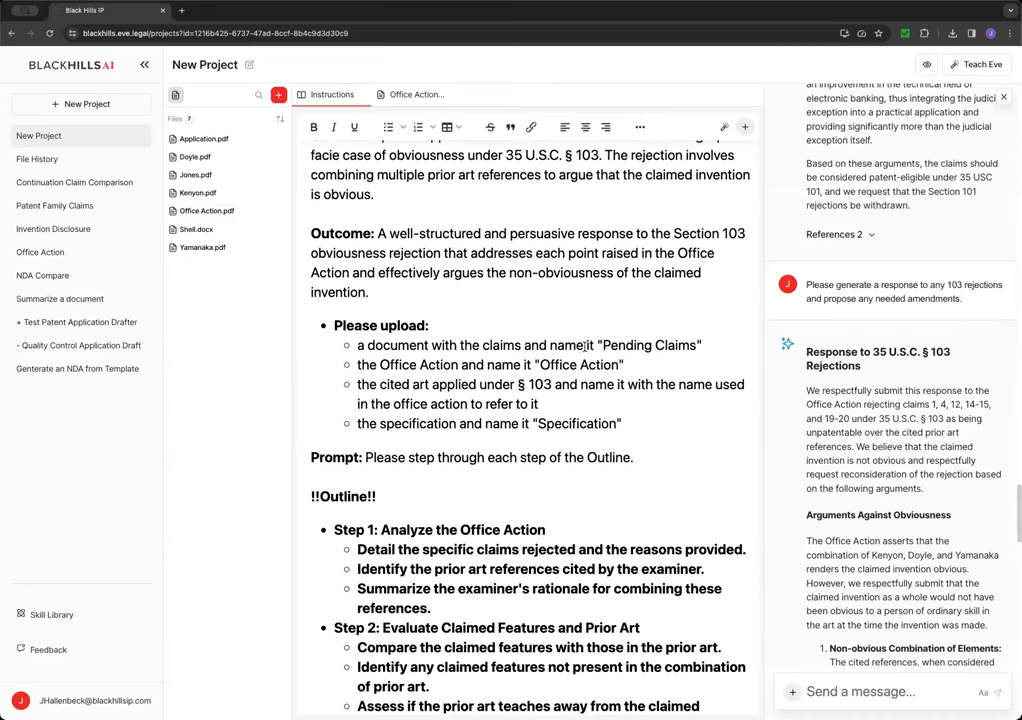
scroll(596, 349, right, 1)
scroll(596, 343, left, 1)
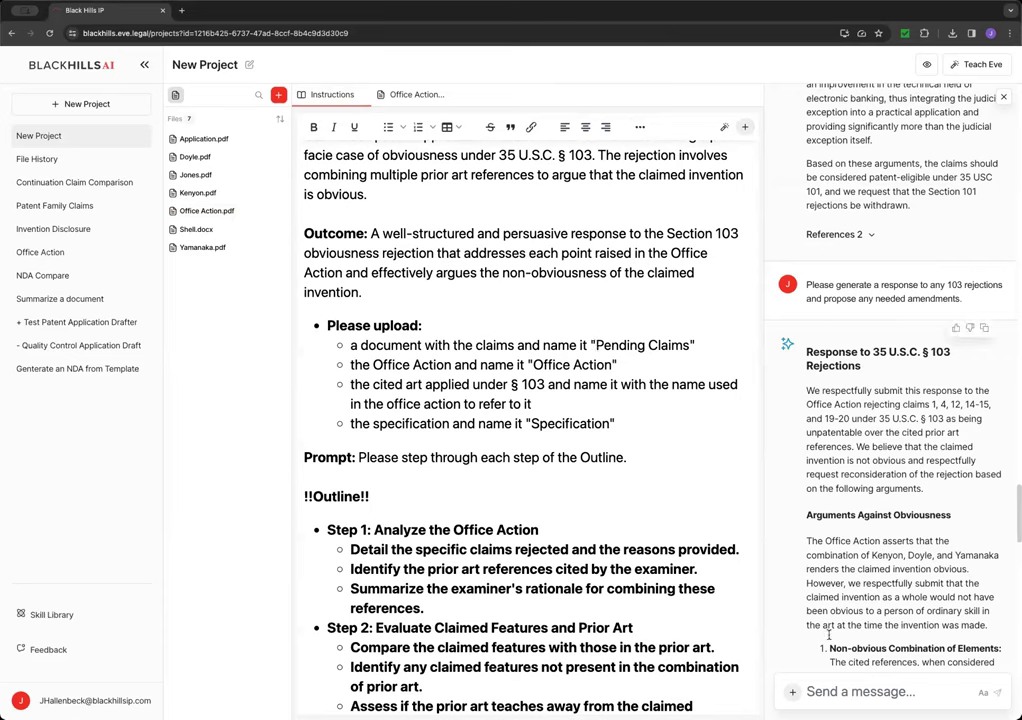
click(840, 697)
text(PLease note that)
key(BackSpace)
key(BackSpace)
key(BackSpace)
key(BackSpace)
key(BackSpace)
key(BackSpace)
key(BackSpace)
key(BackSpace)
key(BackSpace)
key(BackSpace)
key(BackSpace)
key(BackSpace)
key(BackSpace)
key(BackSpace)
key(BackSpace)
key(BackSpace)
key(BackSpace)
text(Please note that )
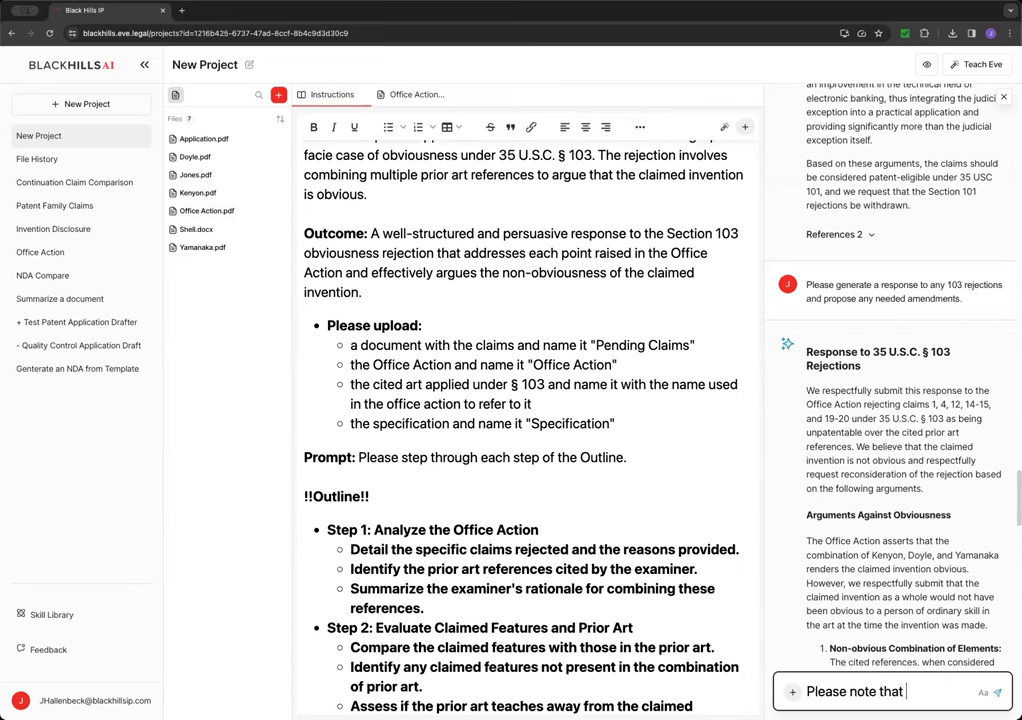
text(the Pending C)
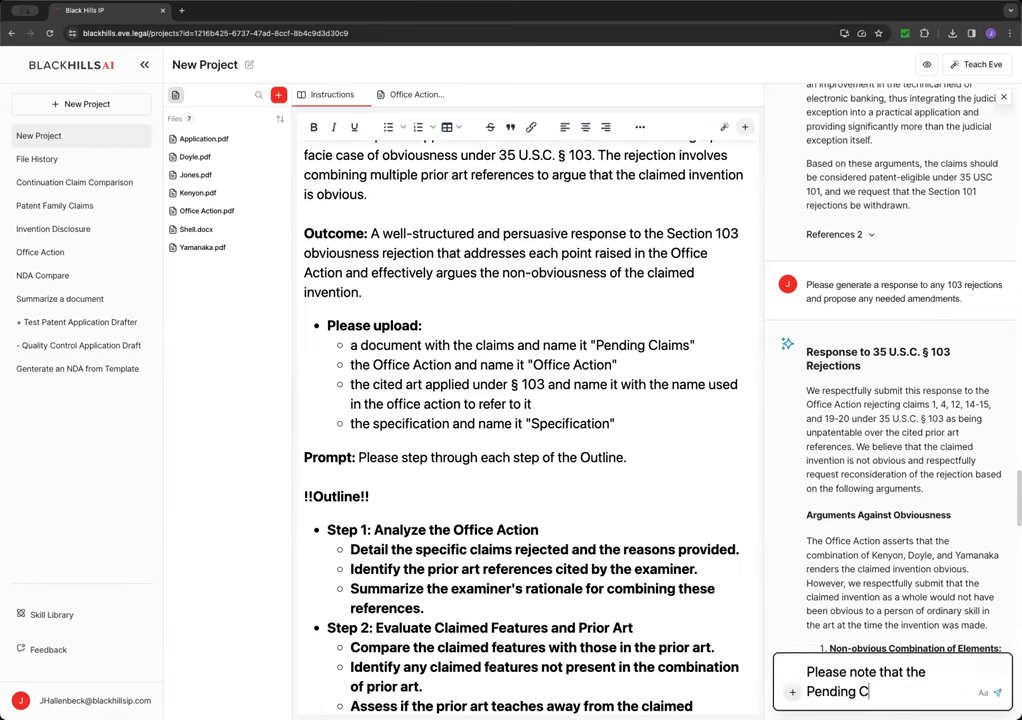
text(Laimslaims are in Shell.)
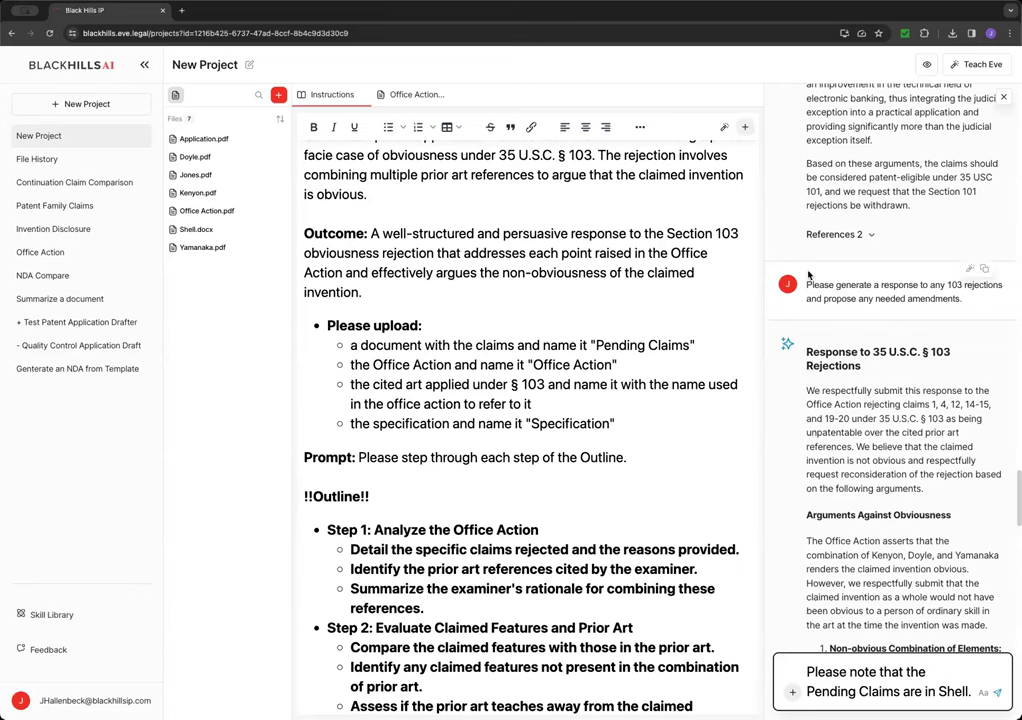
key(Return)
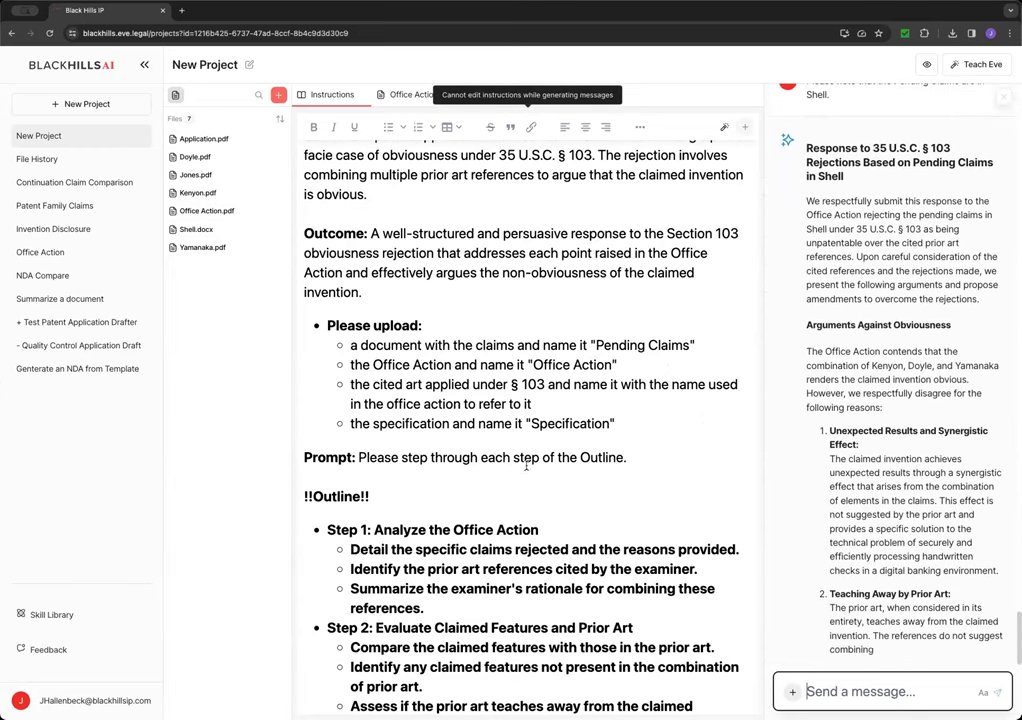
- Resize the panels and scroll the instructions while Eve generates the Shell-based 103 response
drag(762, 410, 423, 603)
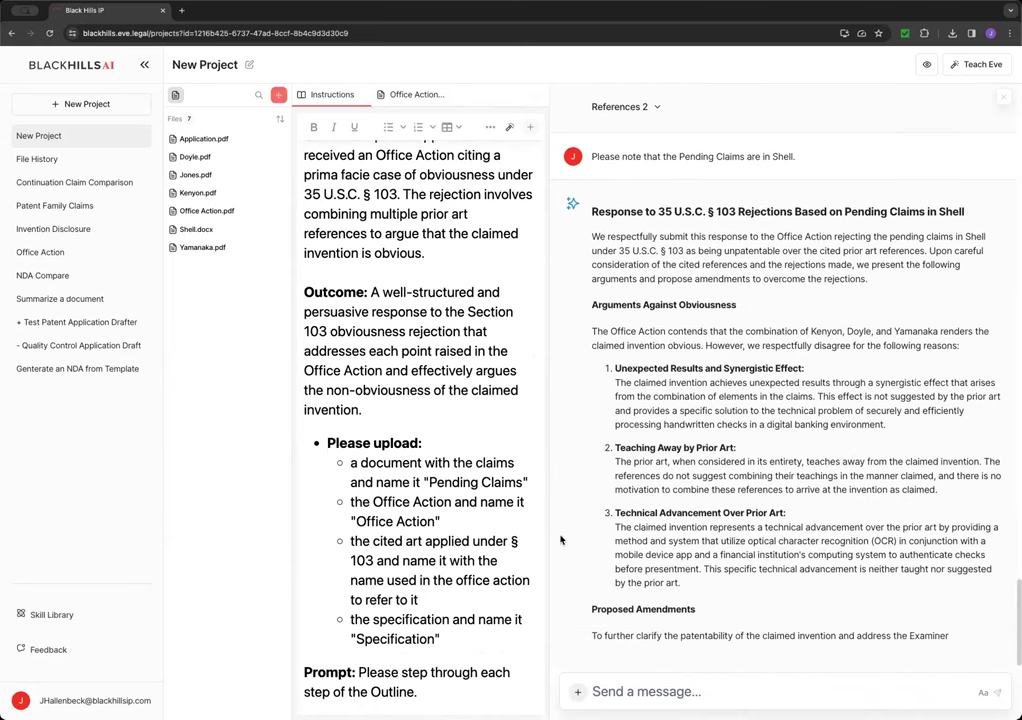
drag(551, 535, 822, 537)
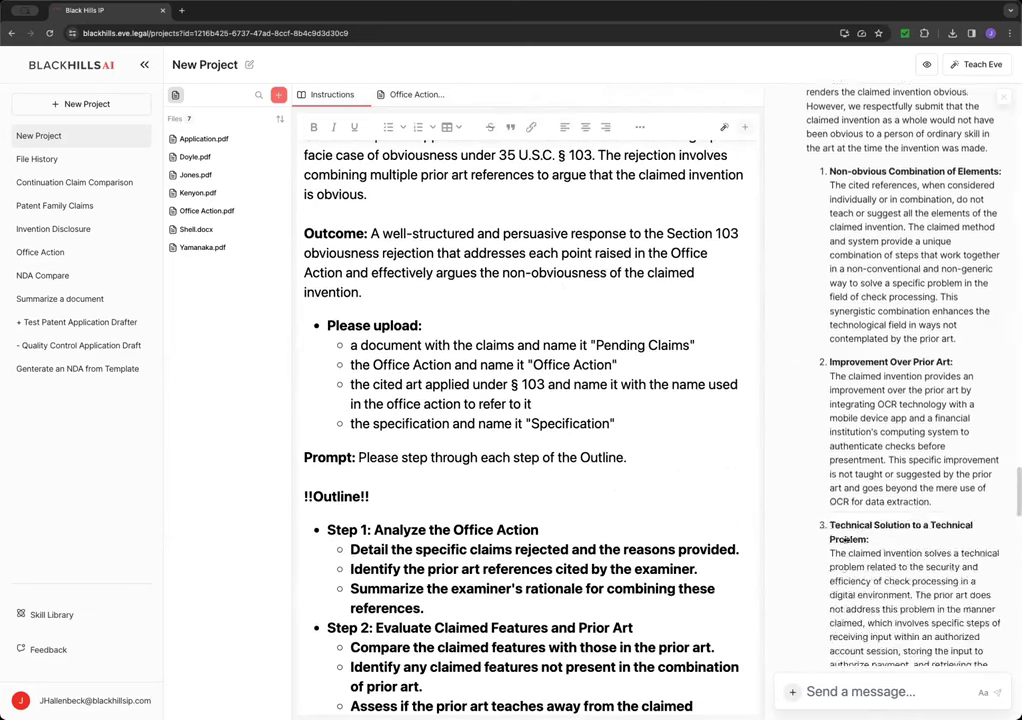
scroll(640, 600, down, 4)
scroll(630, 597, down, 3)
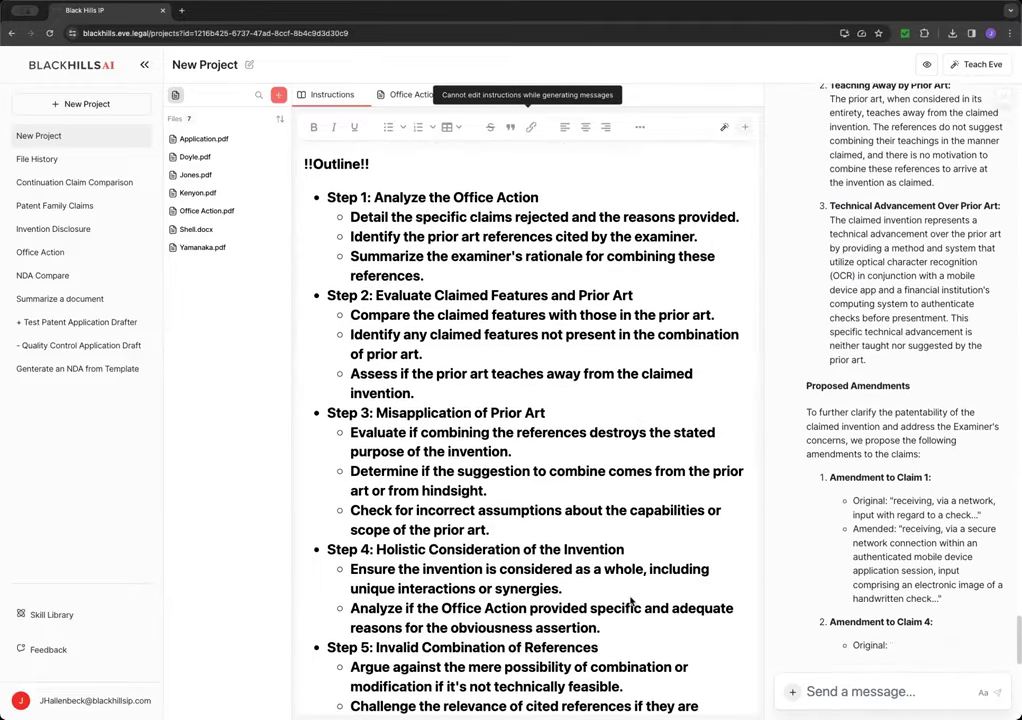
scroll(630, 600, down, 2)
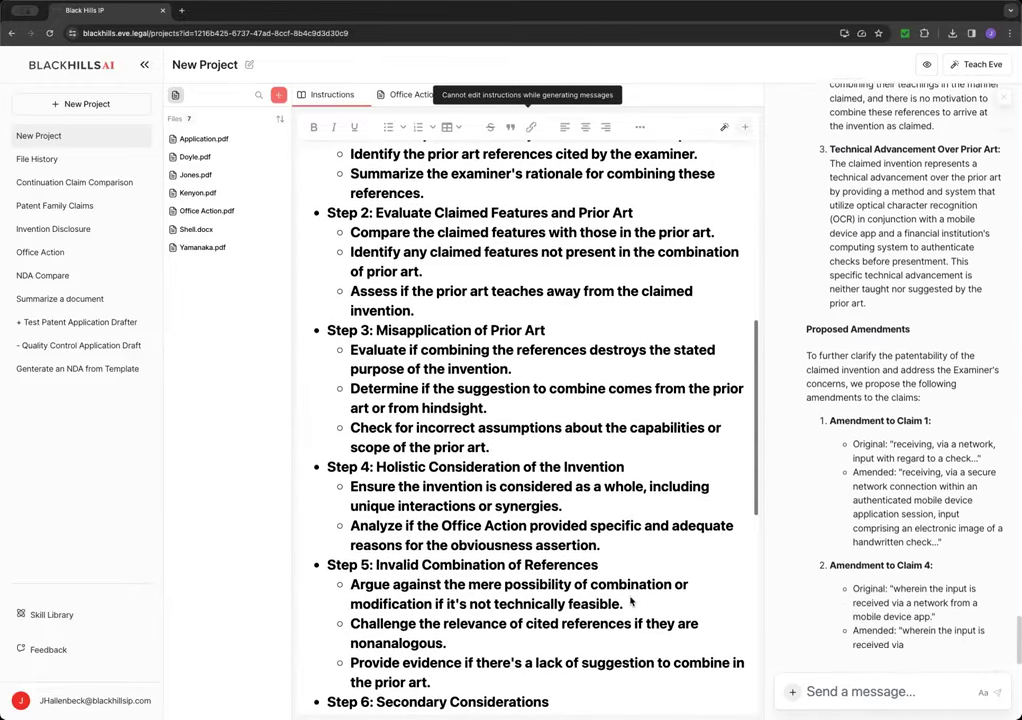
scroll(618, 511, down, 4)
scroll(566, 457, down, 7)
scroll(564, 452, down, 3)
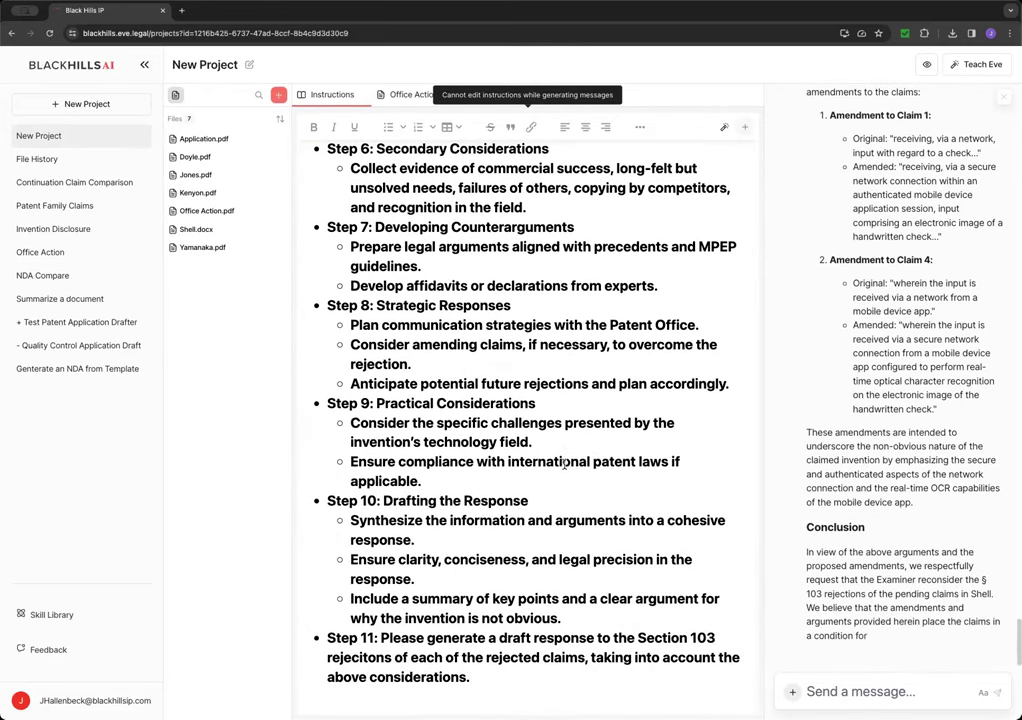
scroll(596, 470, up, 5)
scroll(598, 470, up, 13)
scroll(597, 465, up, 10)
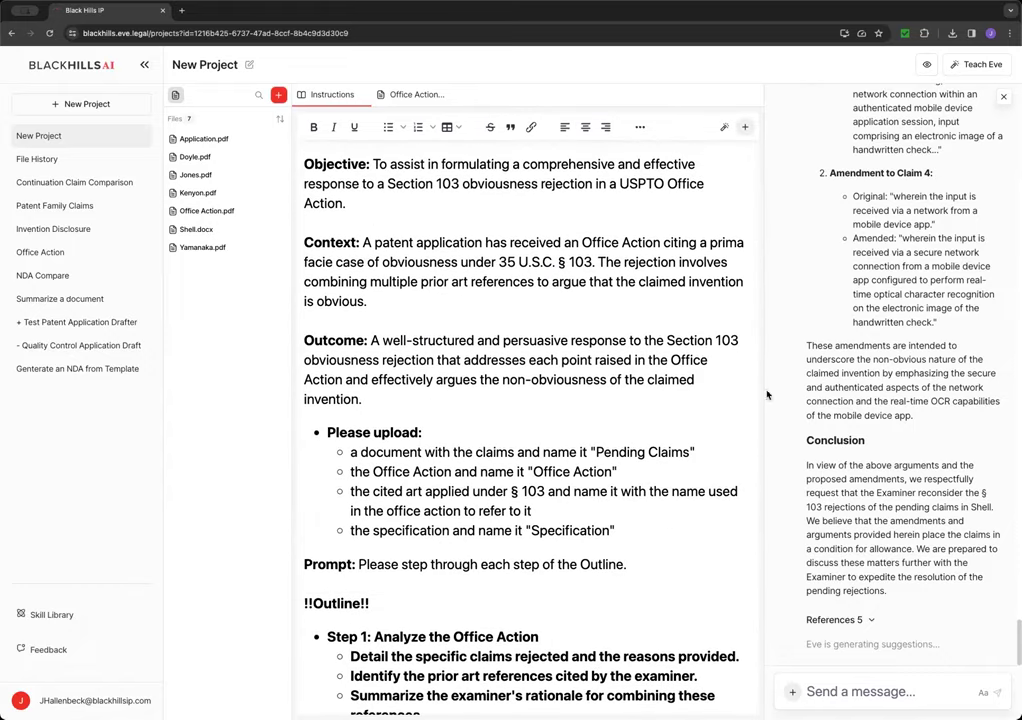
- Widen the chat and read the finished response to its Conclusion citing 5 references
drag(759, 391, 548, 395)
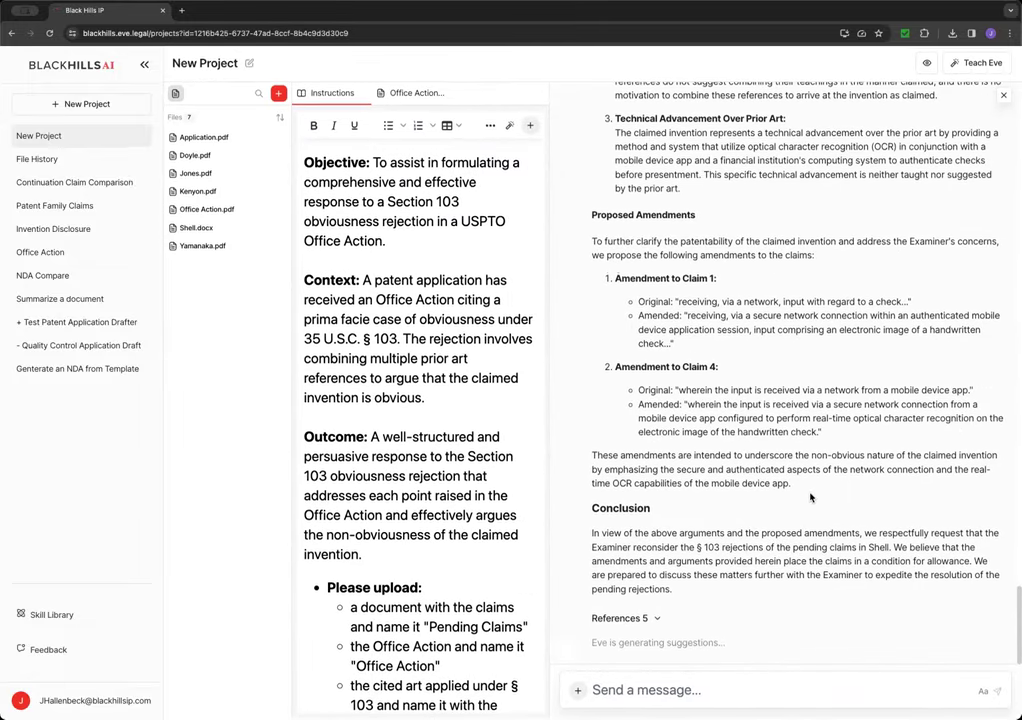
scroll(698, 459, up, 5)
scroll(698, 459, down, 7)
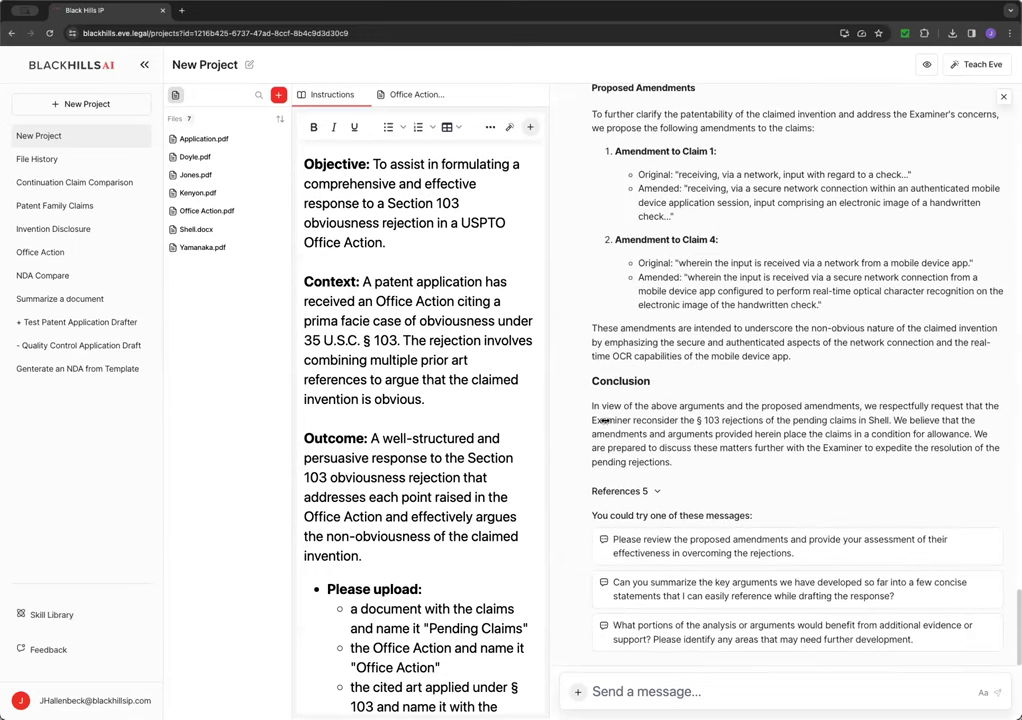
- Copy the 'step through each step of the Outline' prompt from the instructions and send it to Eve
click(465, 246)
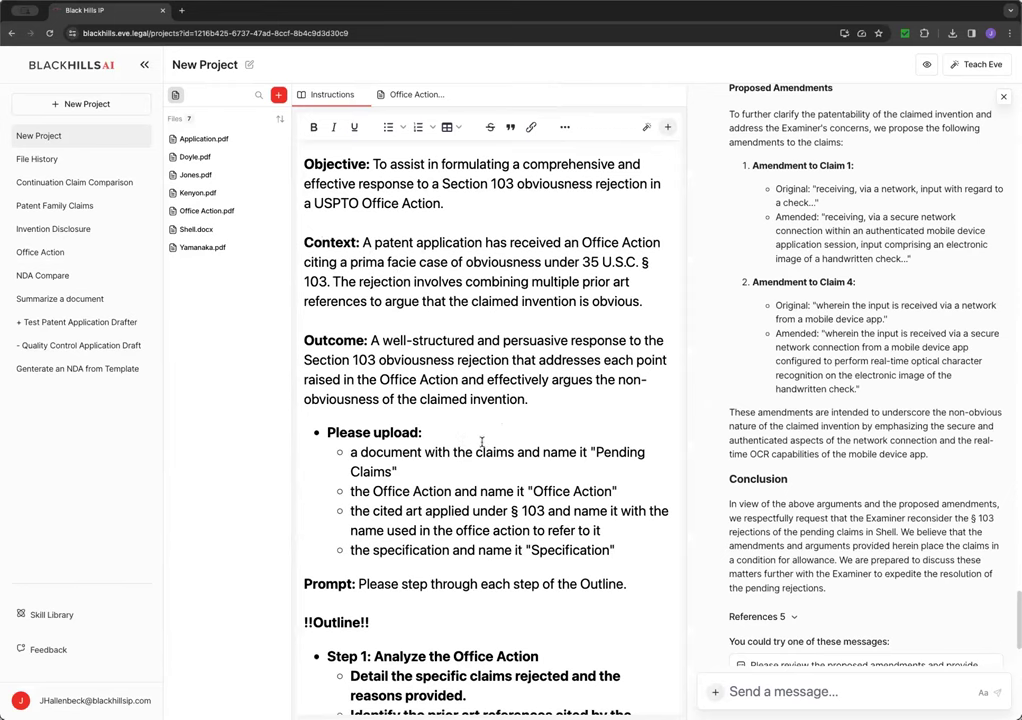
scroll(475, 445, down, 2)
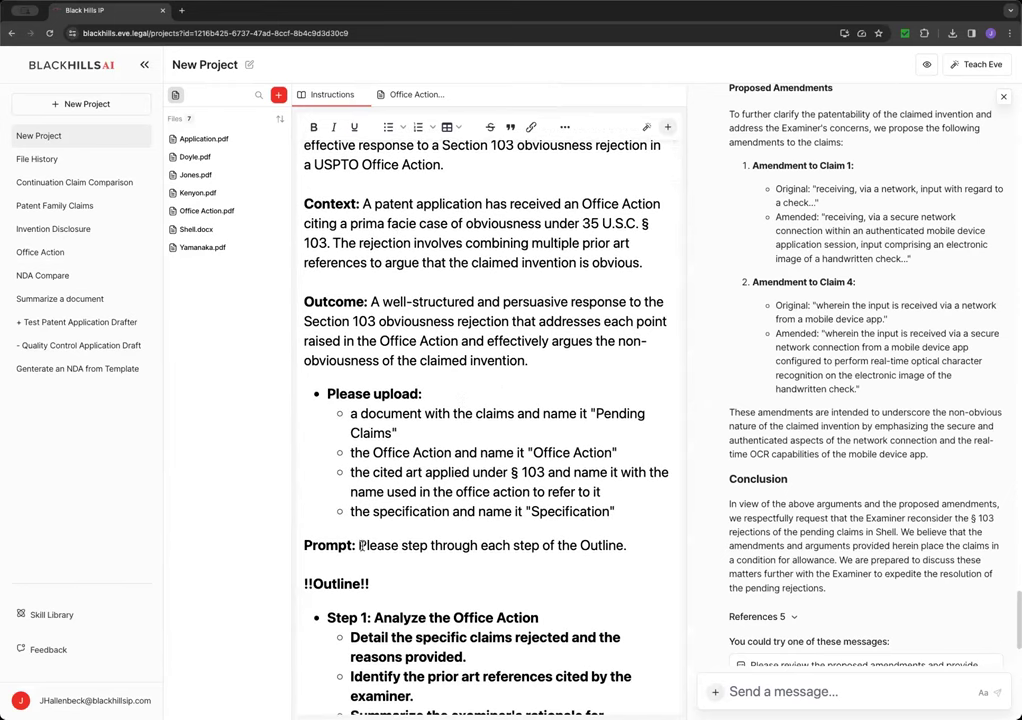
drag(358, 548, 630, 553)
key(super+c)
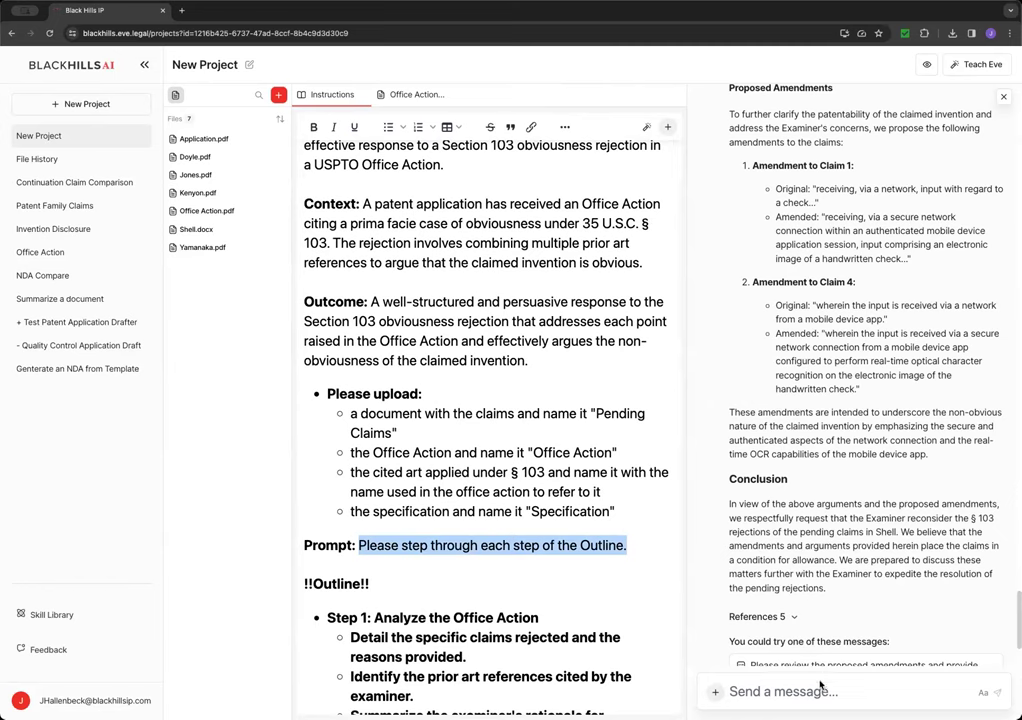
click(800, 691)
key(super+v)
key(Return)
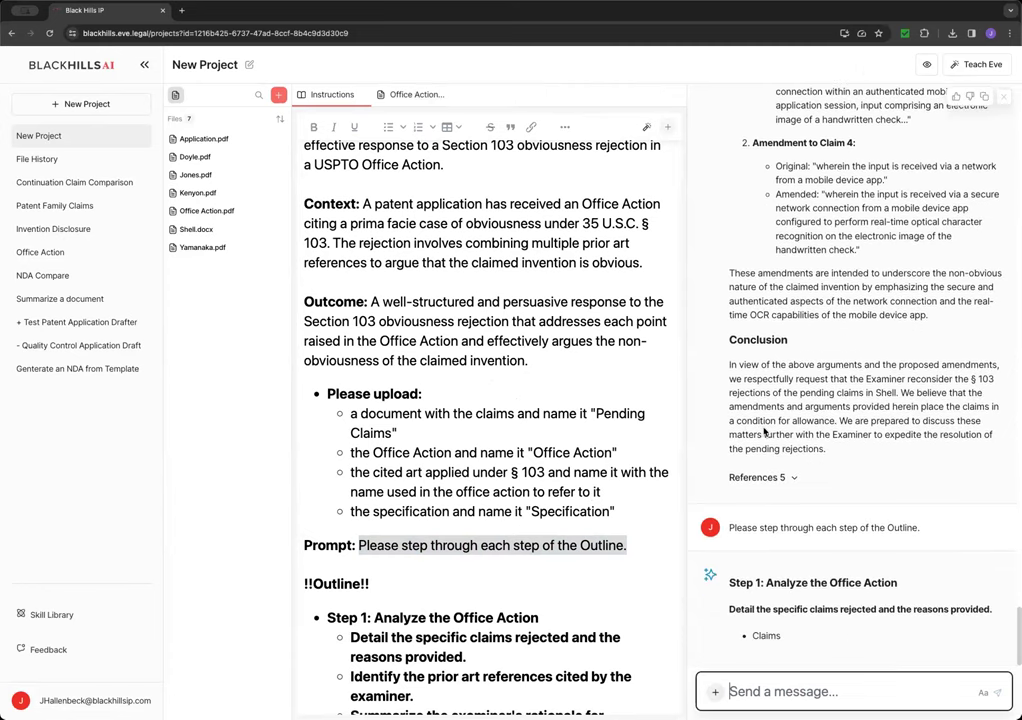
- Scroll the instructions and chat as Eve streams Outline Steps 1 through 3
scroll(527, 579, down, 2)
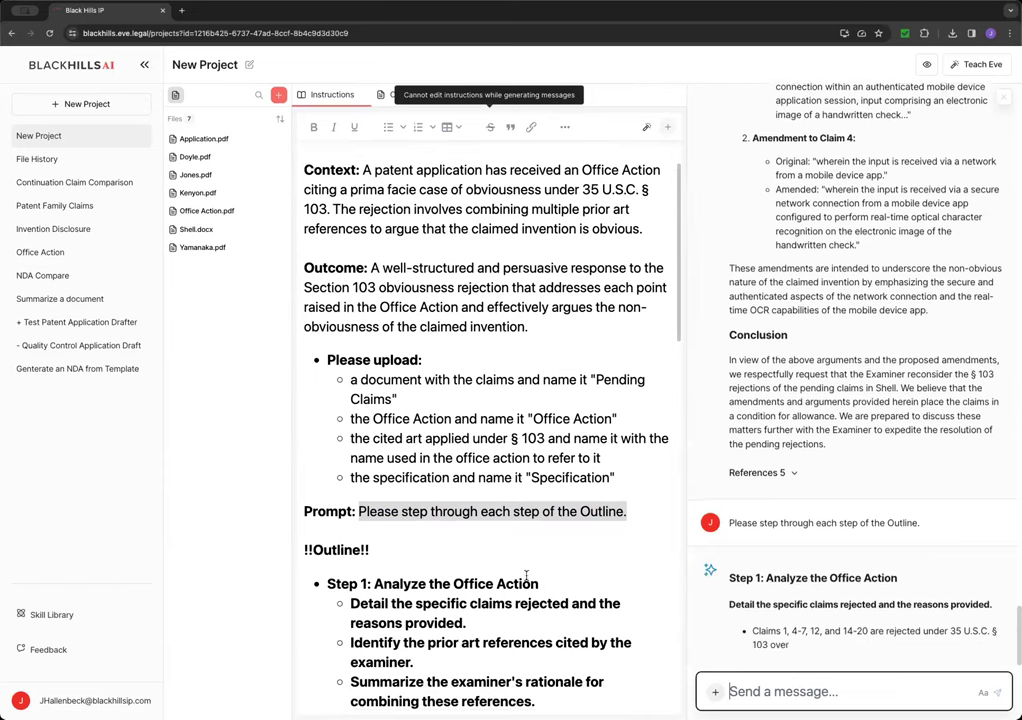
scroll(770, 360, up, 15)
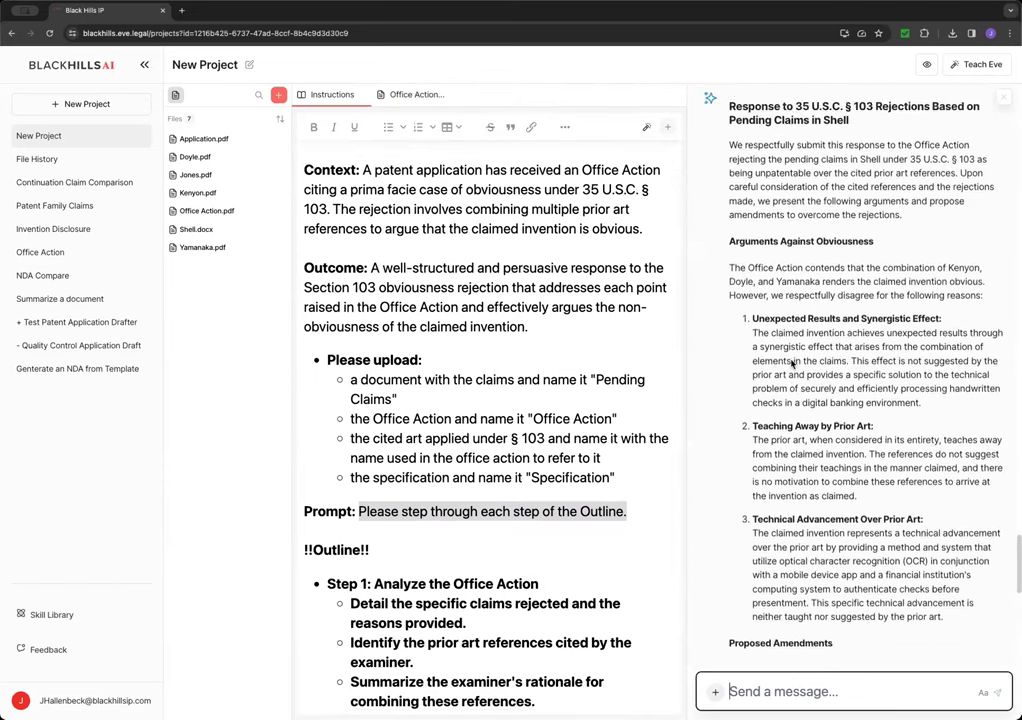
scroll(790, 359, down, 15)
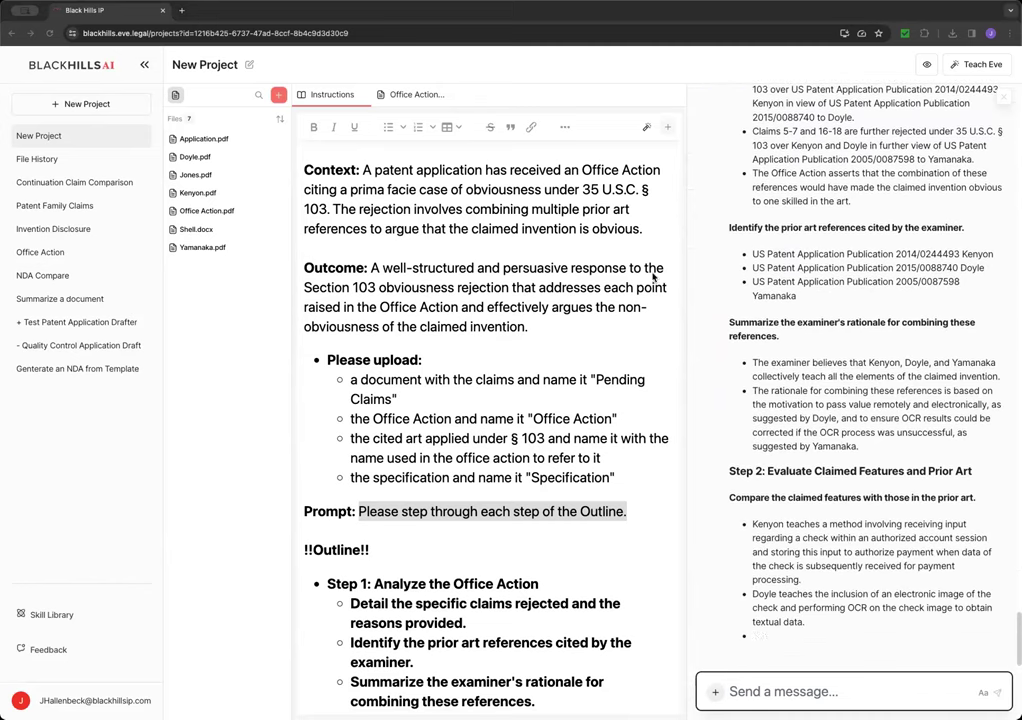
scroll(560, 610, down, 8)
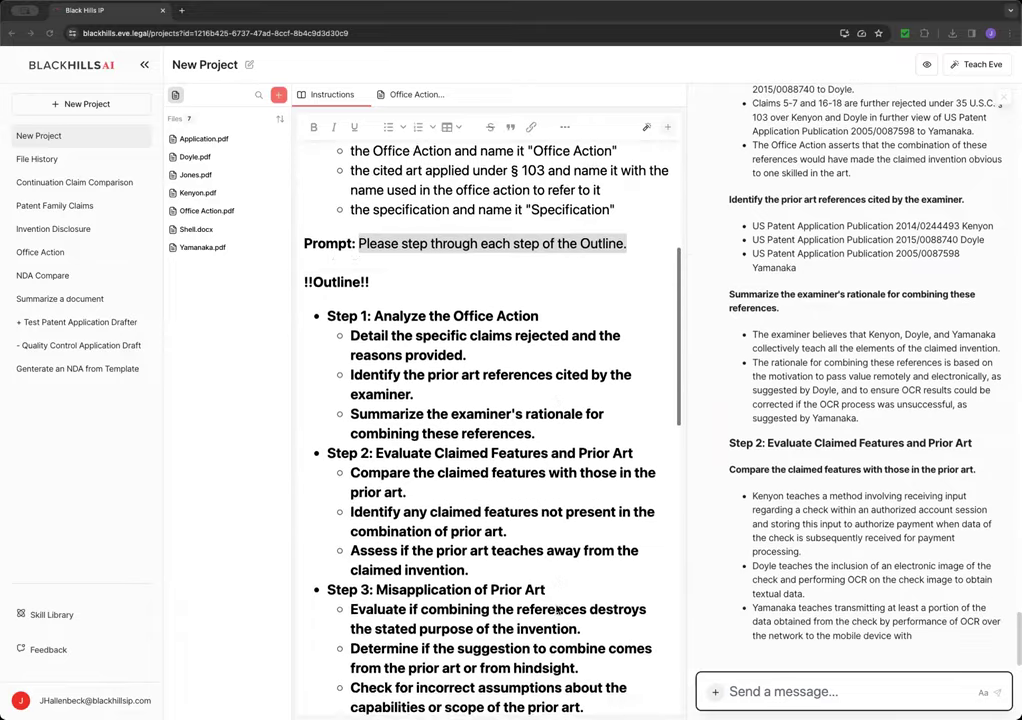
scroll(560, 610, down, 4)
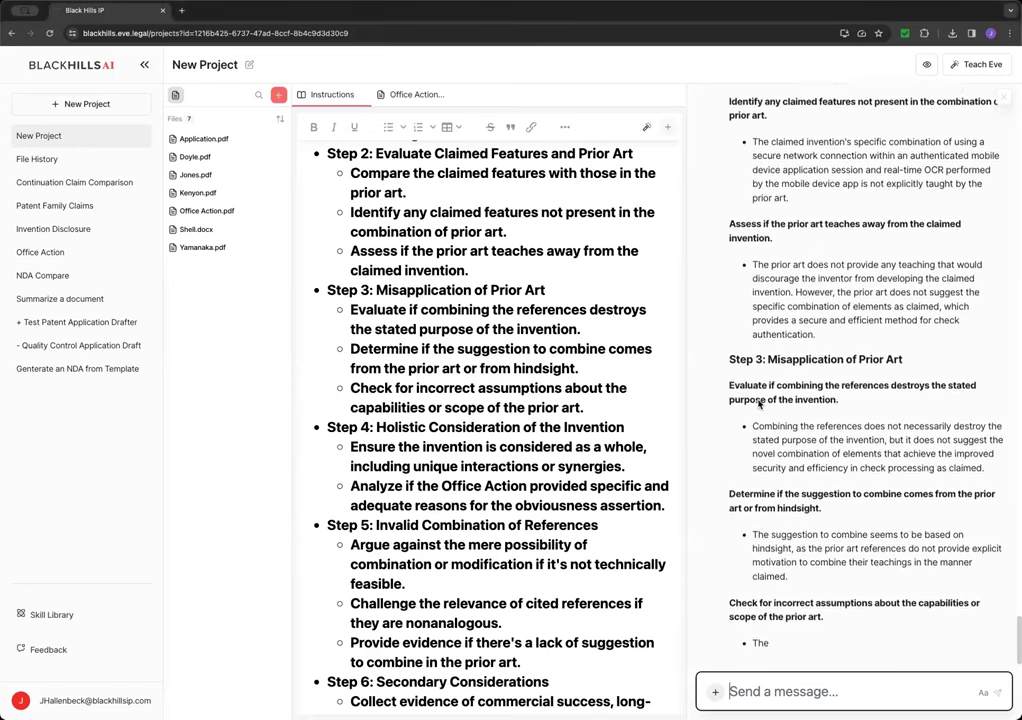
- Draft a request for a consolidated argument responding to all 103 rejections of the claims in Shell
click(726, 690)
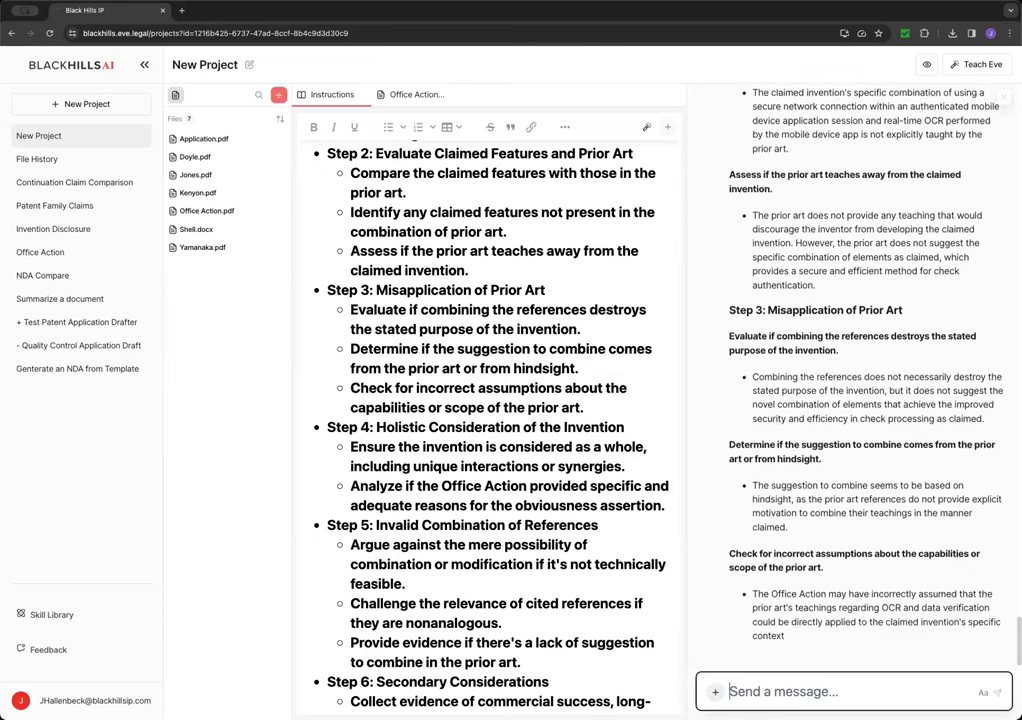
text(Please geneate)
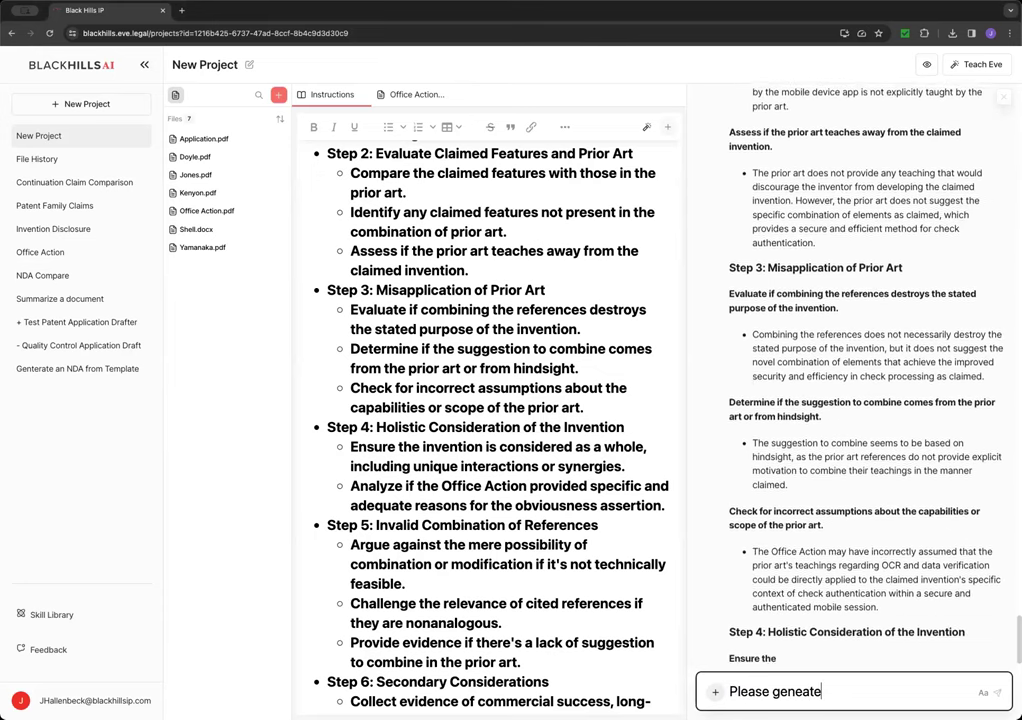
key(BackSpace)
key(BackSpace)
key(BackSpace)
text(rate an)
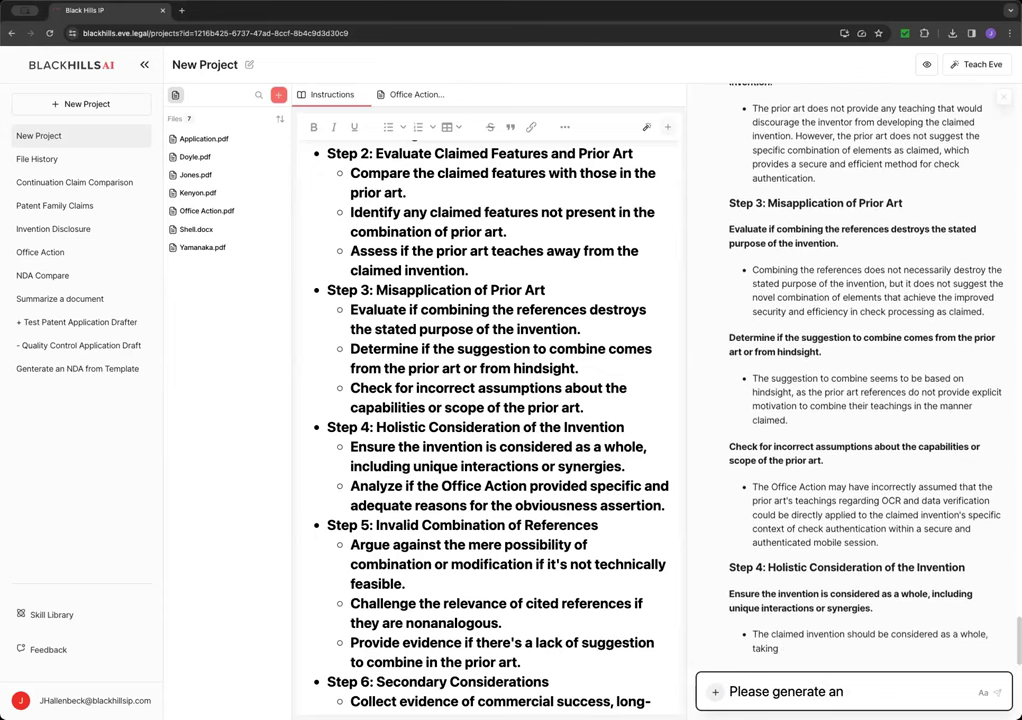
key(BackSpace)
text(cons)
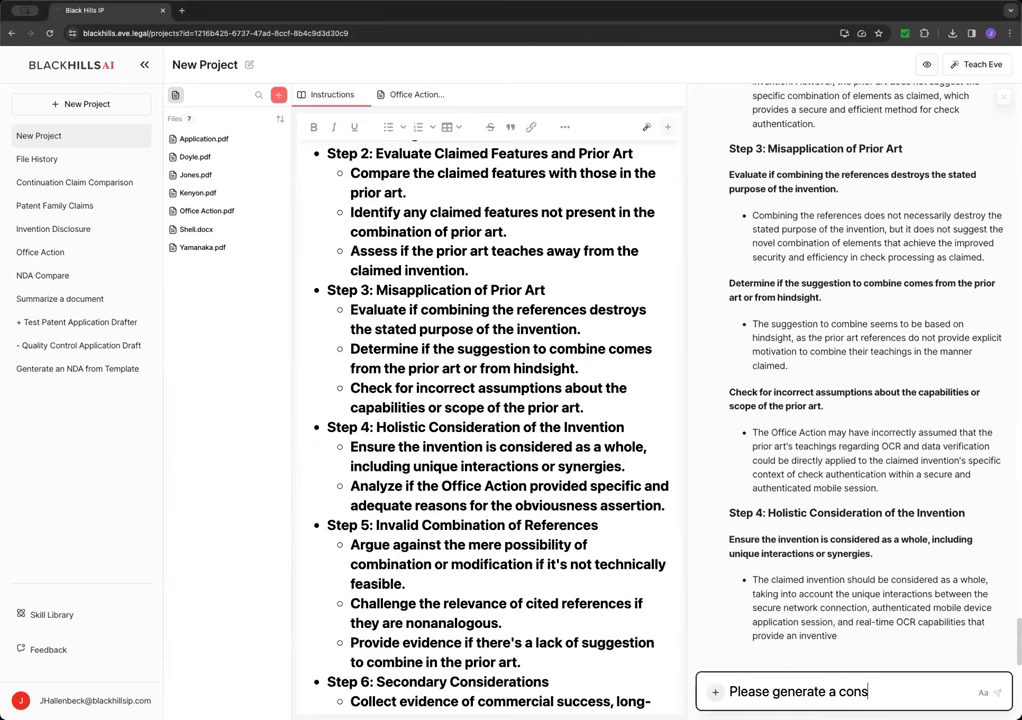
text(olidated argu)
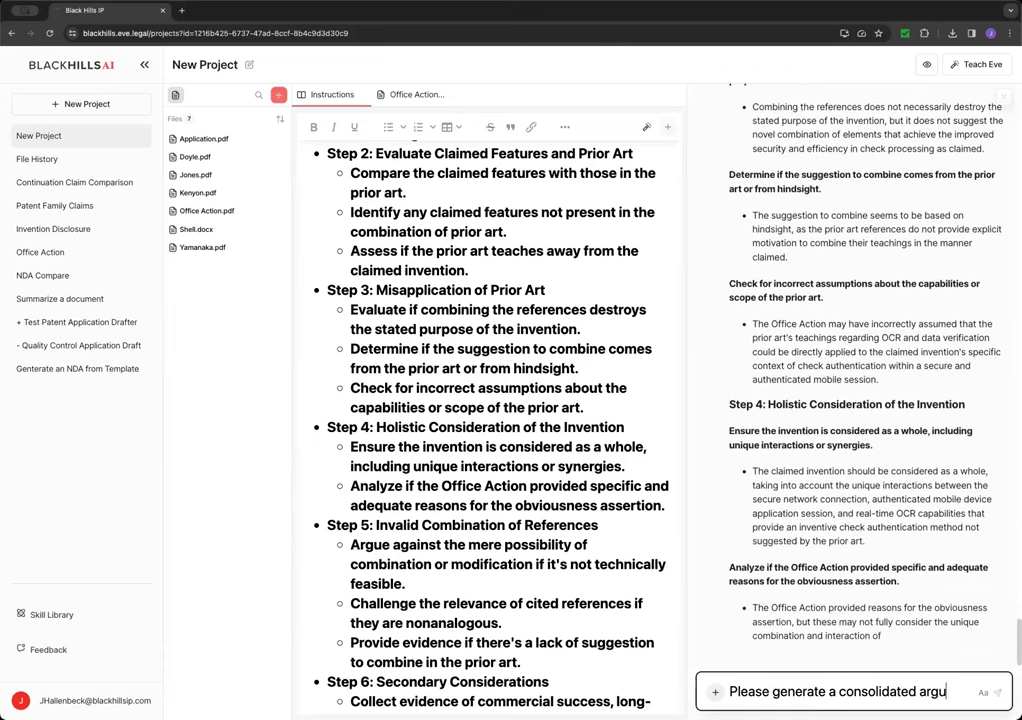
text(ment to respnse to the)
key(BackSpace)
key(BackSpace)
key(BackSpace)
key(BackSpace)
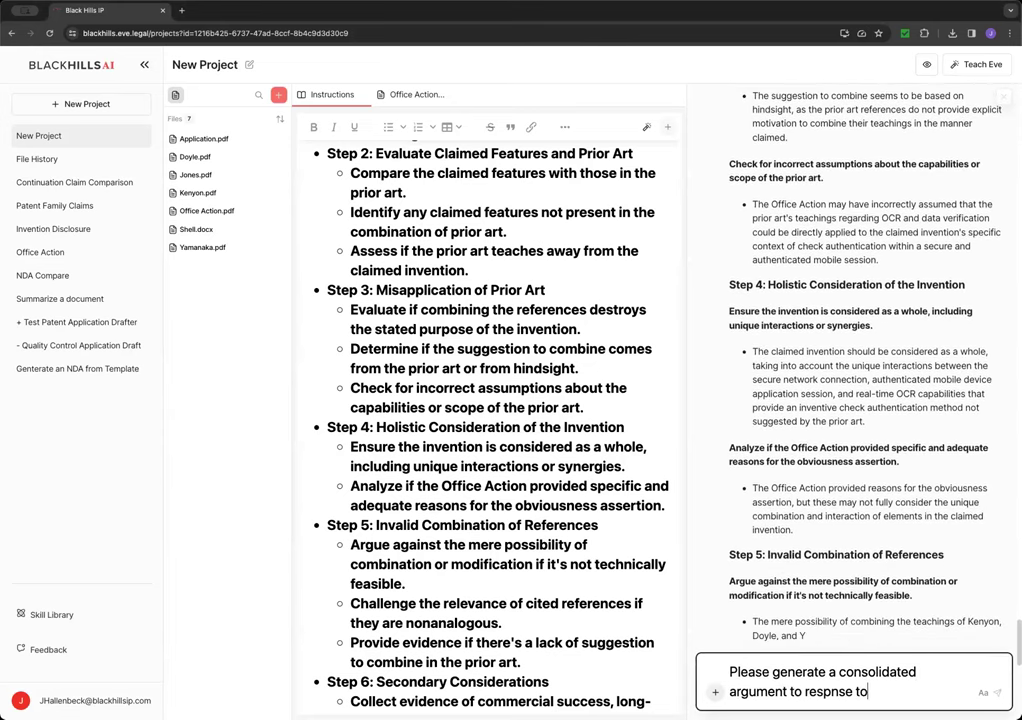
key(BackSpace)
key(BackSpace)
key(BackSpace)
key(BackSpace)
key(BackSpace)
key(BackSpace)
text(ond to hte )
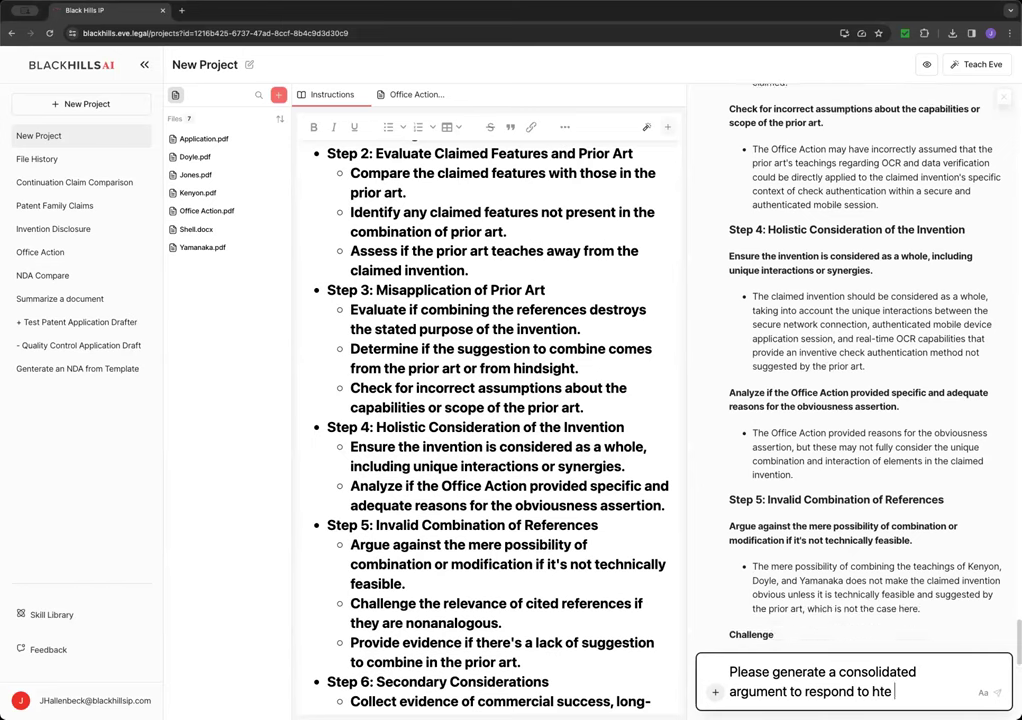
text(offi)
key(BackSpace)
key(BackSpace)
key(BackSpace)
key(BackSpace)
key(BackSpace)
key(BackSpace)
key(BackSpace)
key(BackSpace)
text(the Office )
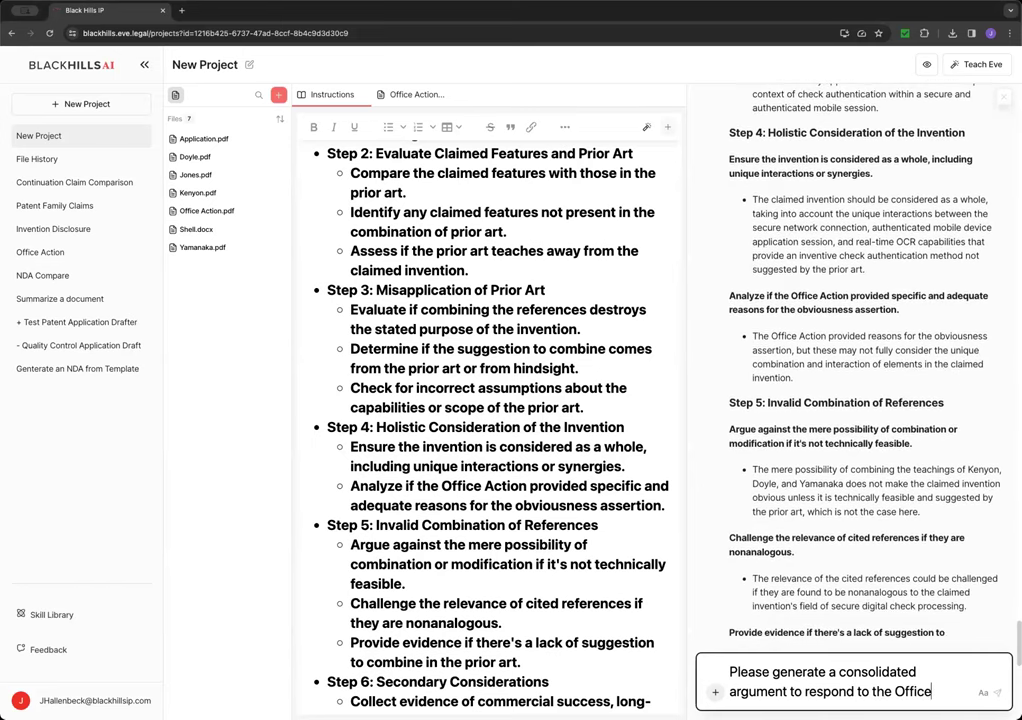
text(Action)
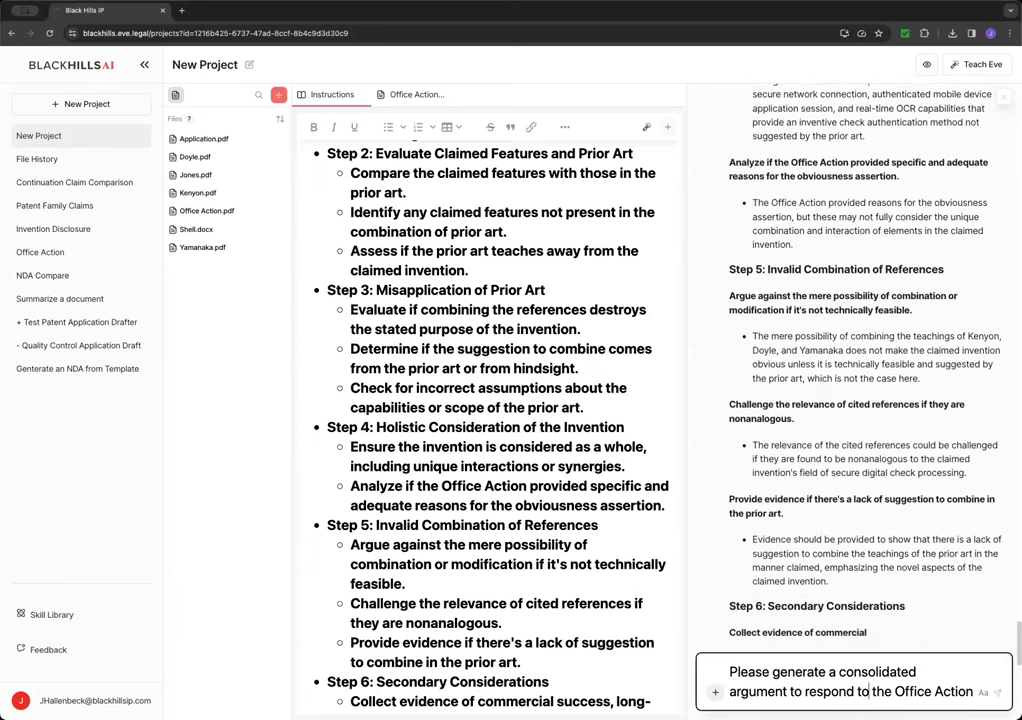
click(869, 691)
text(all)
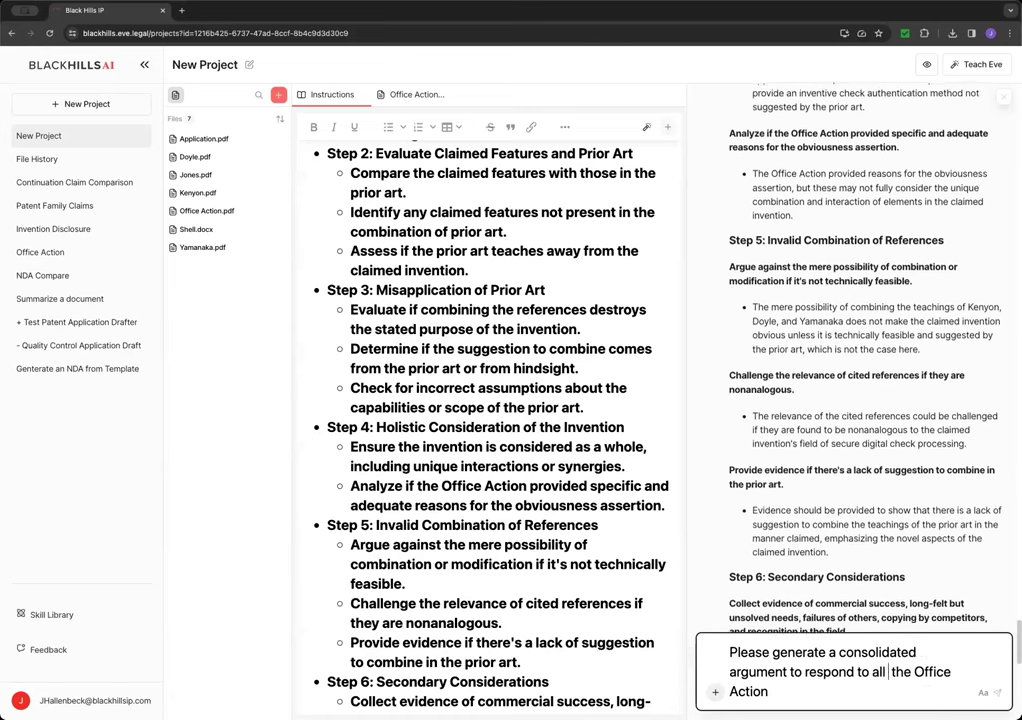
text( of the 103 rje)
text(c)
key(BackSpace)
key(BackSpace)
key(BackSpace)
text(ecion)
key(BackSpace)
key(BackSpace)
key(BackSpace)
text(jte)
key(BackSpace)
key(BackSpace)
key(BackSpace)
key(BackSpace)
text(jections)
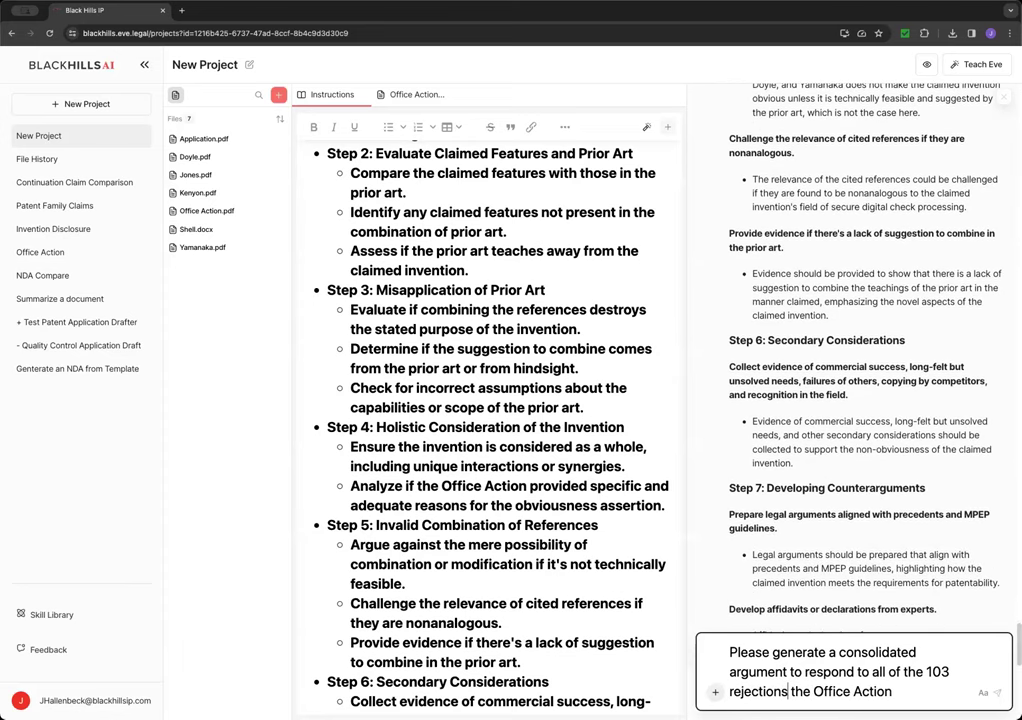
key(BackSpace)
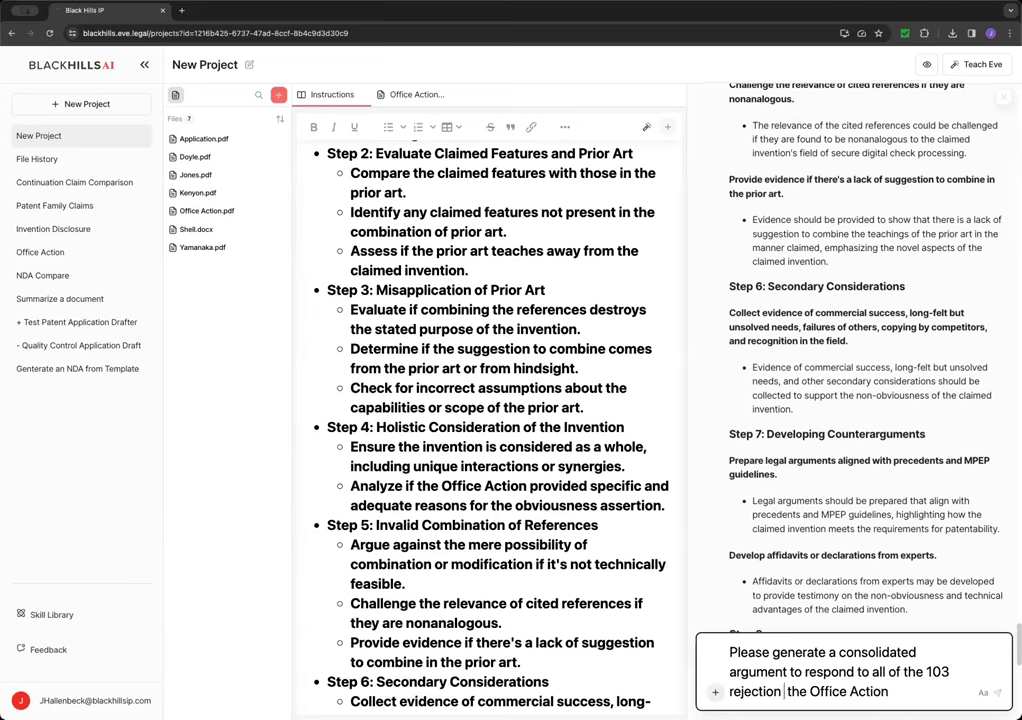
text(of the calims h)
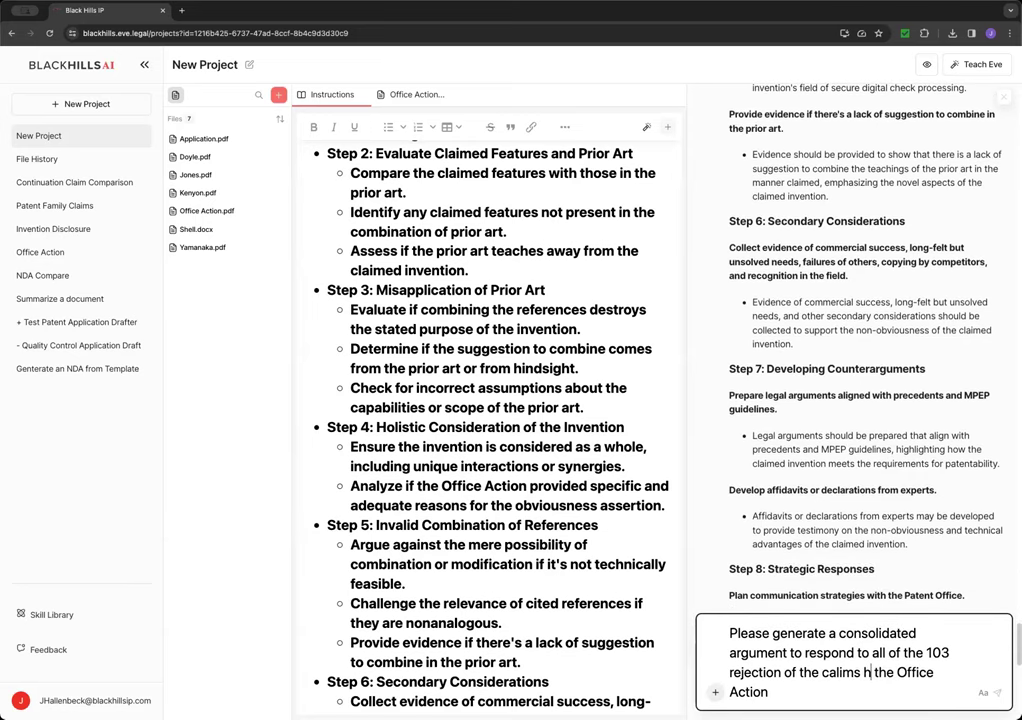
key(BackSpace)
key(BackSpace)
key(BackSpace)
key(BackSpace)
key(BackSpace)
key(BackSpace)
key(BackSpace)
text(laims in shell)
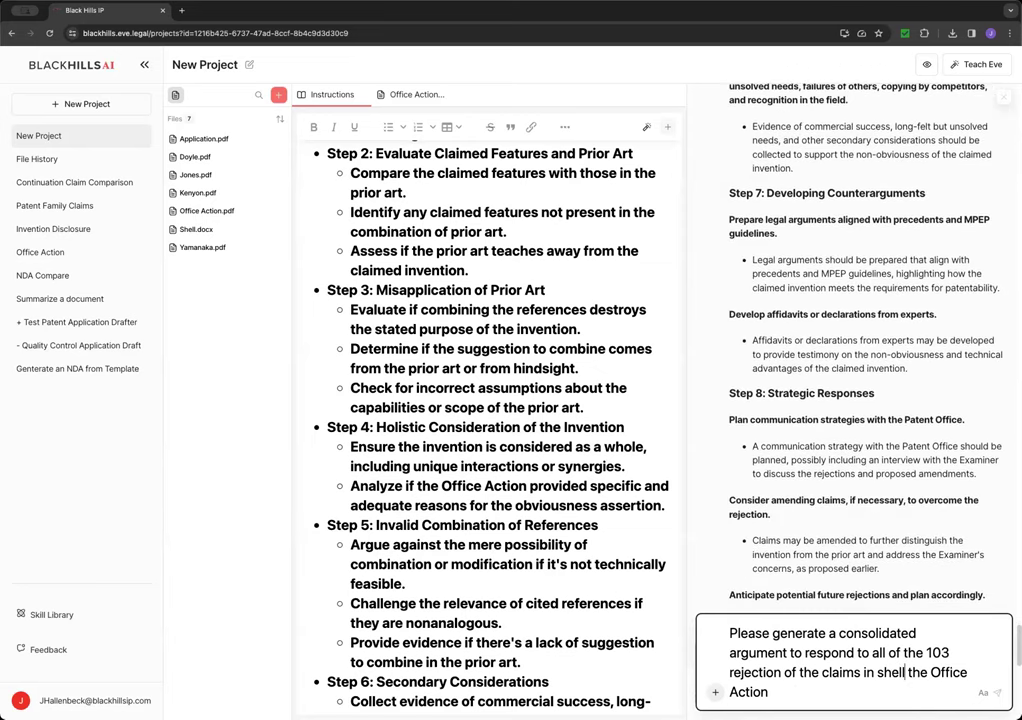
- Reword it to cite the Office Action, capitalise Shell, prefix 'Based on this analysis,' and send
drag(906, 672, 768, 692)
key(BackSpace)
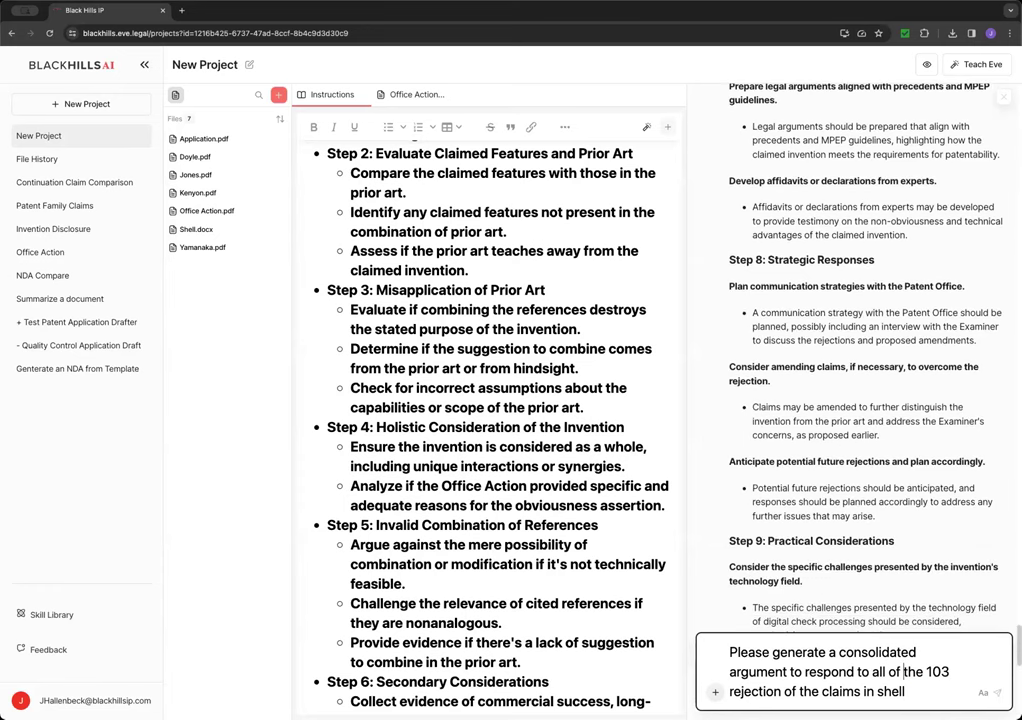
key(alt+Right)
key(alt+Right)
key(alt+Right)
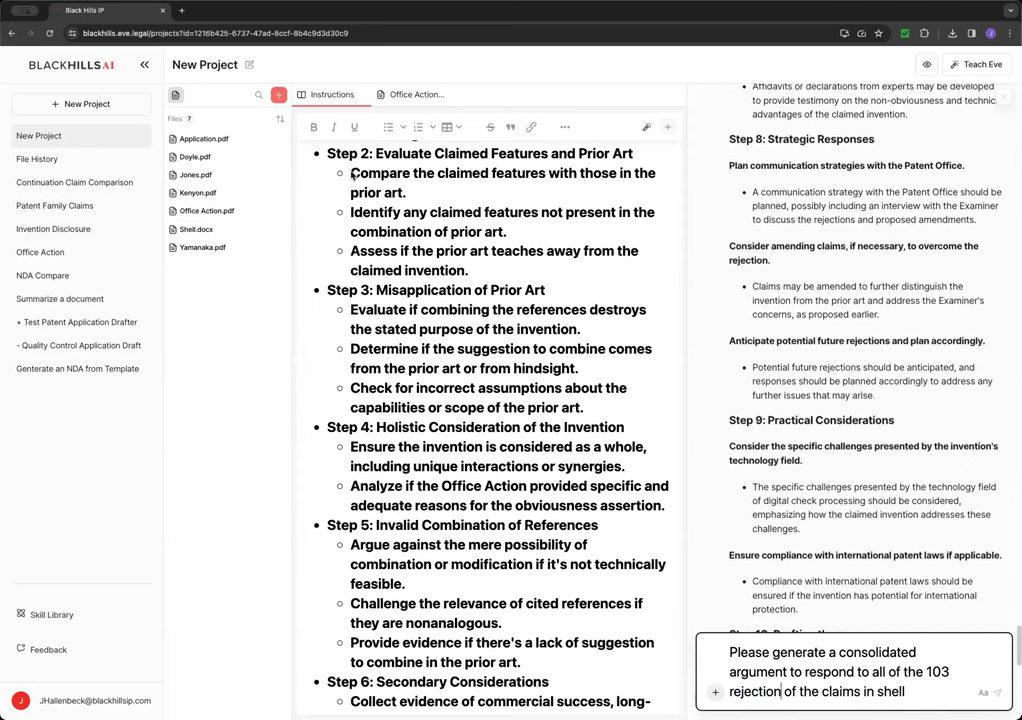
text(s in)
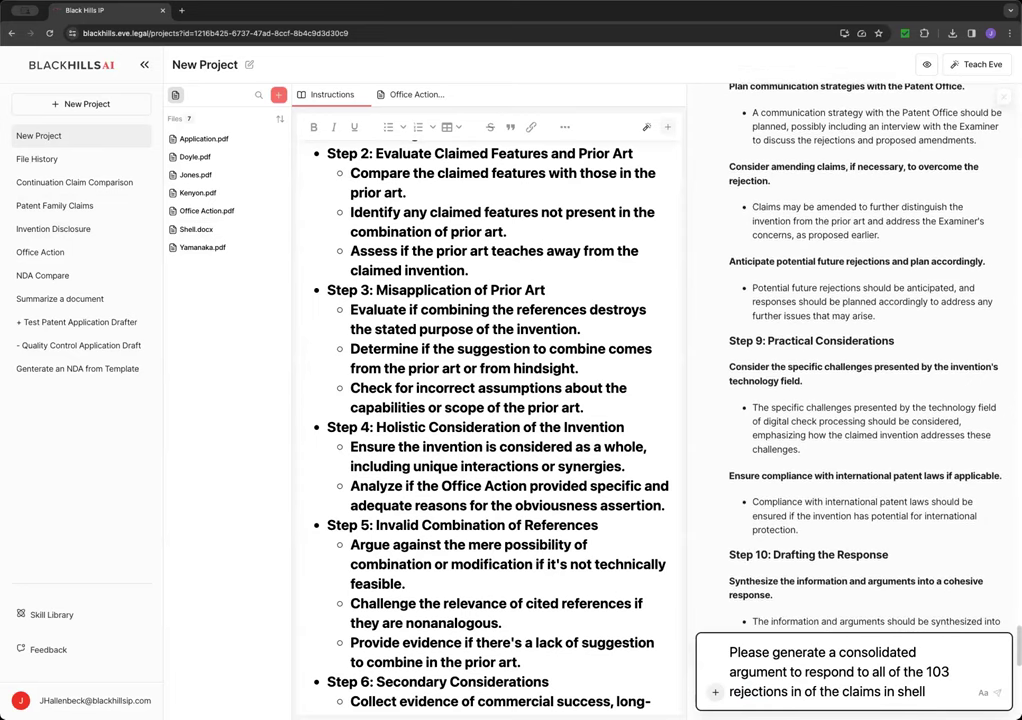
text( the Office Action)
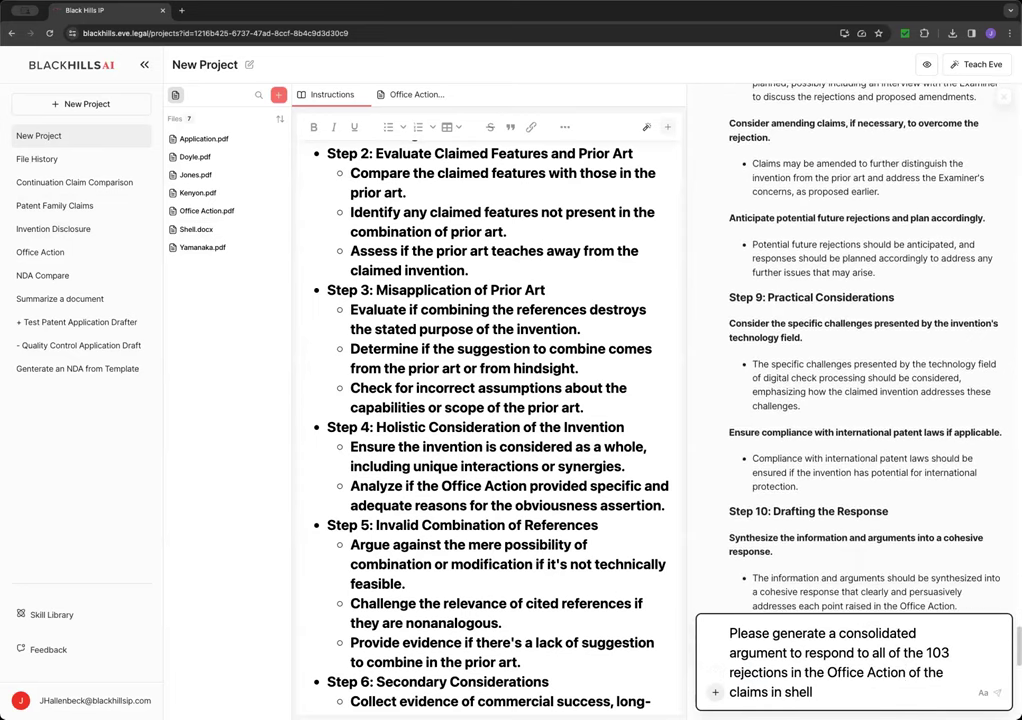
key(BackSpace)
key(BackSpace)
key(BackSpace)
key(BackSpace)
key(BackSpace)
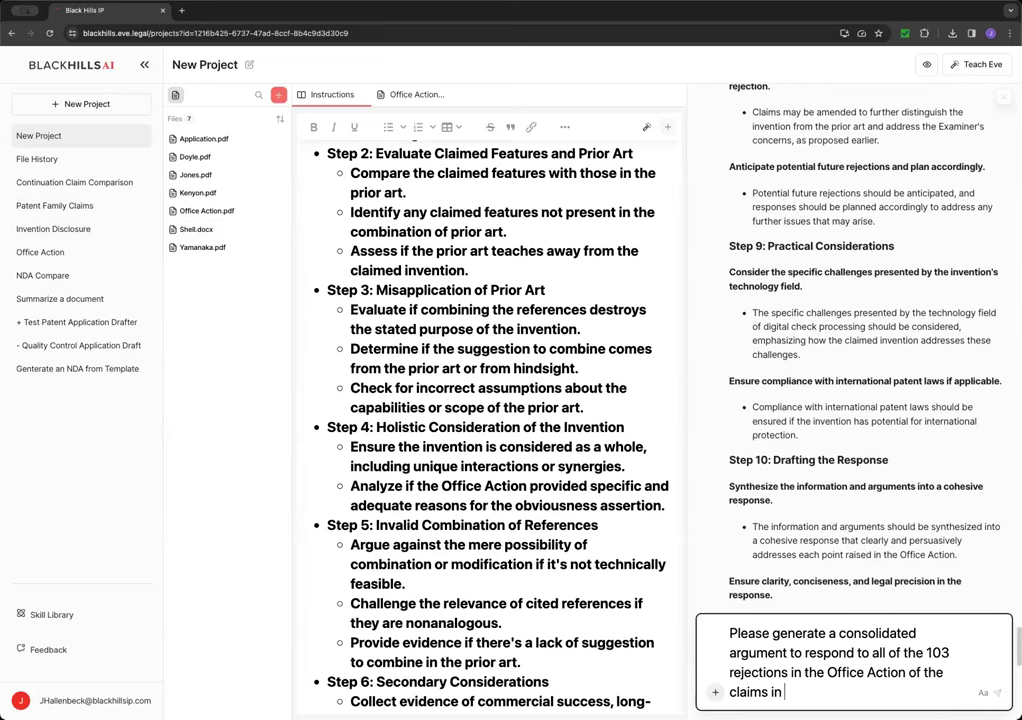
text(Shell)
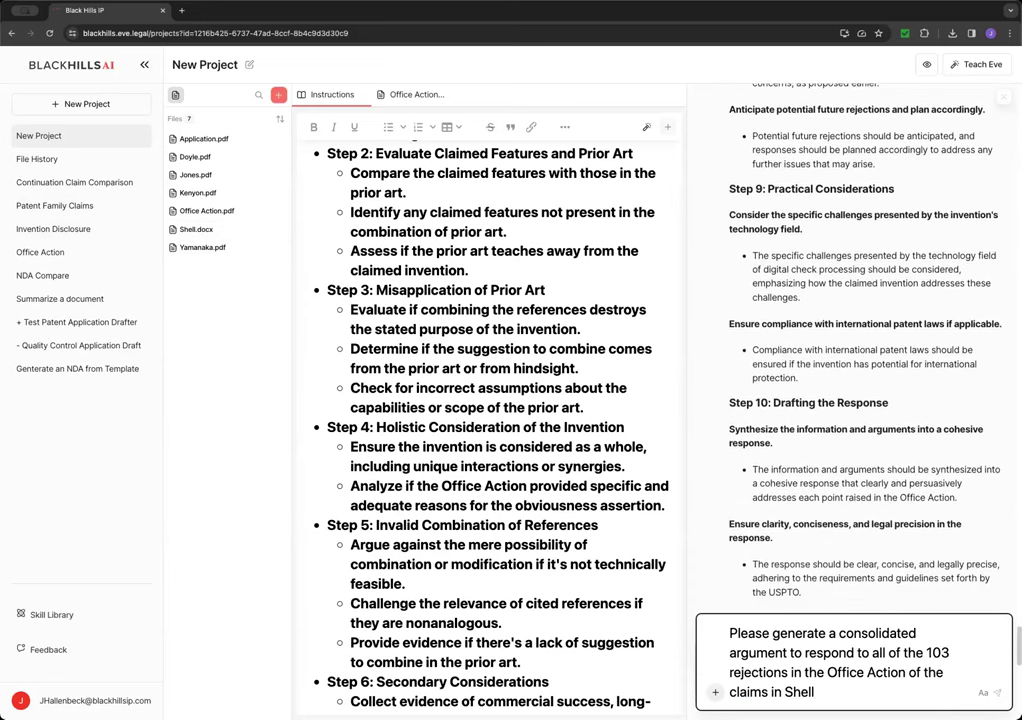
text(..)
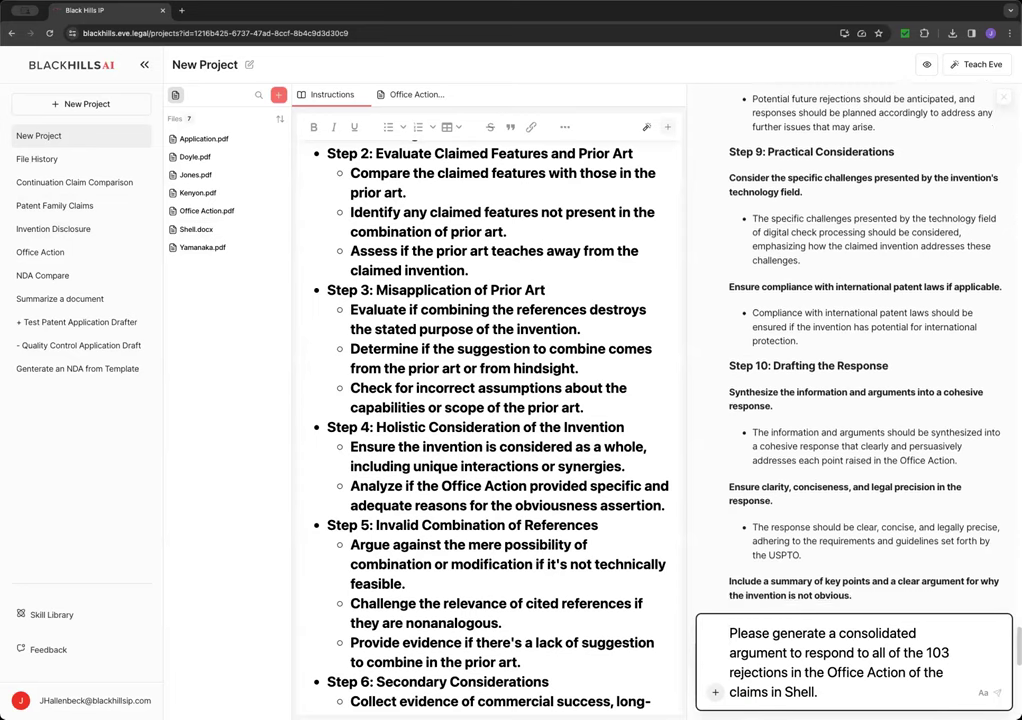
click(727, 633)
text(Based on this ana)
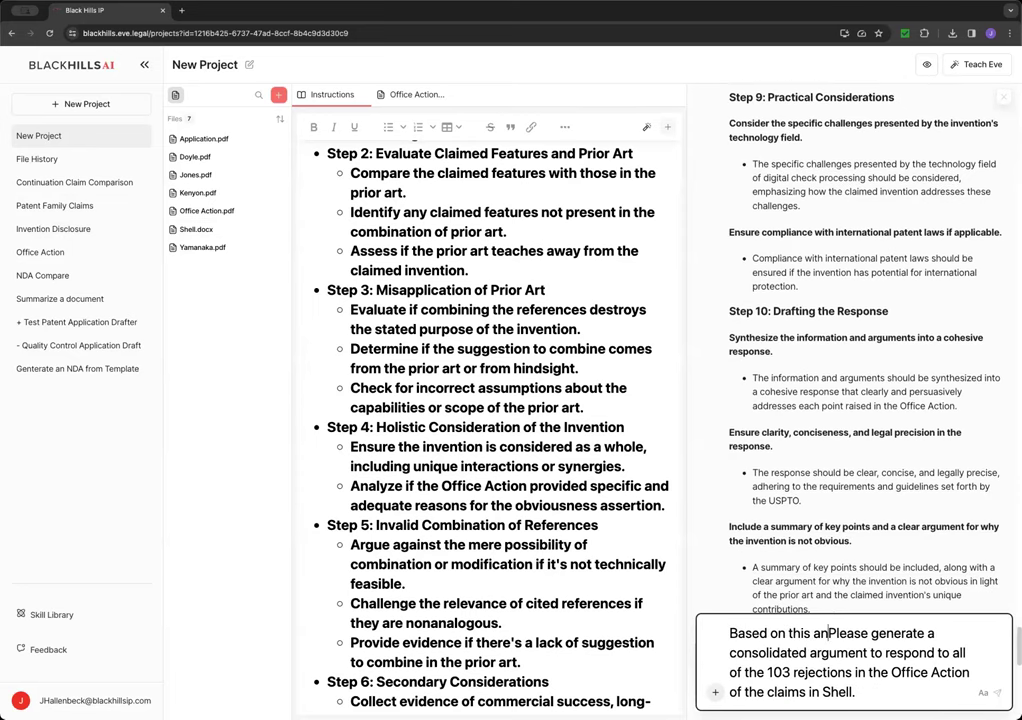
text(lysis,)
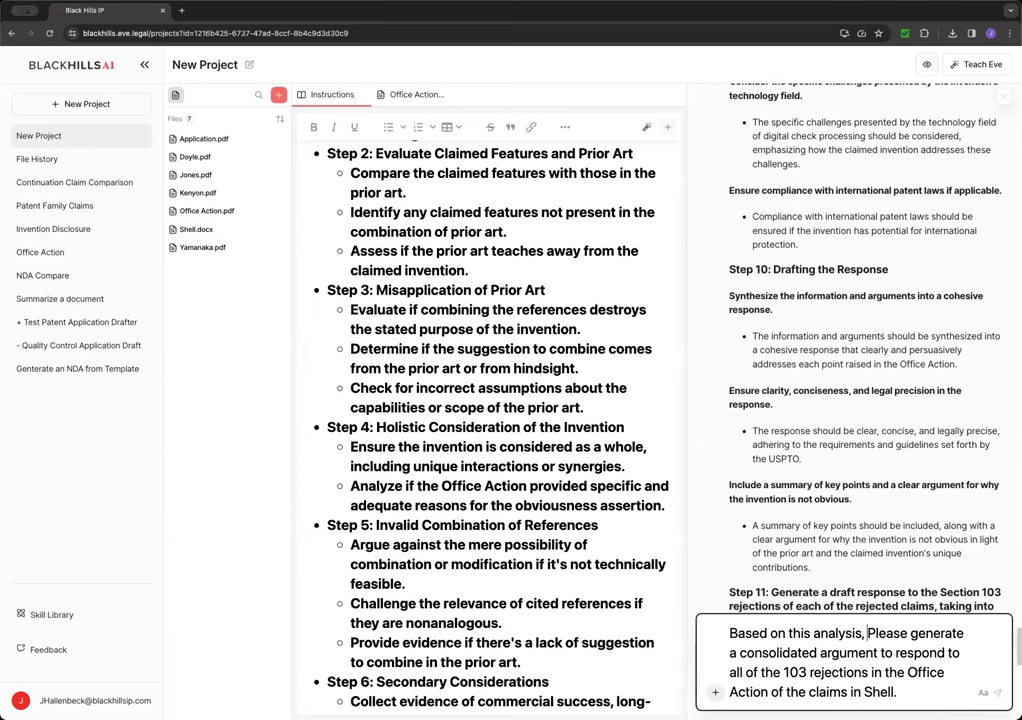
key(Delete)
text(p)
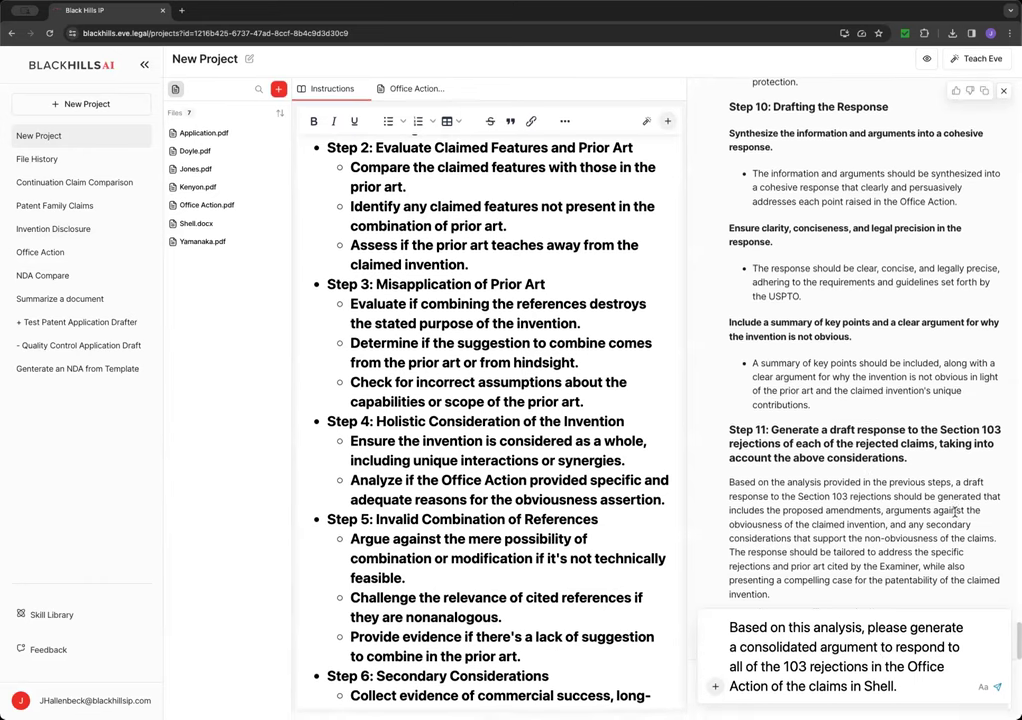
scroll(953, 512, up, 6)
scroll(953, 505, down, 6)
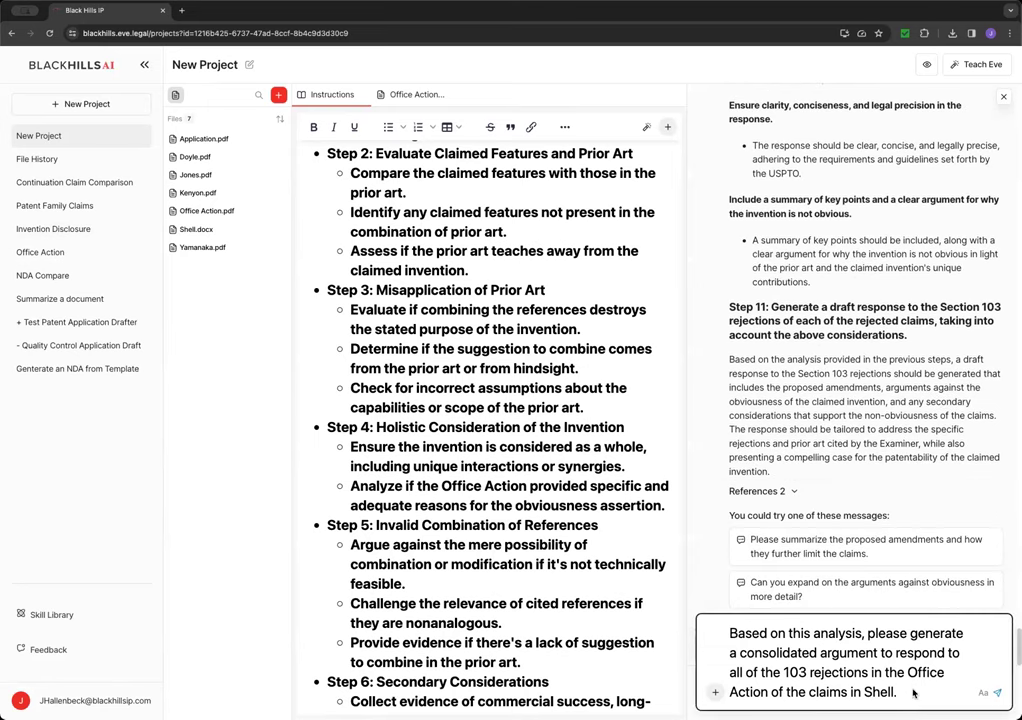
key(Return)
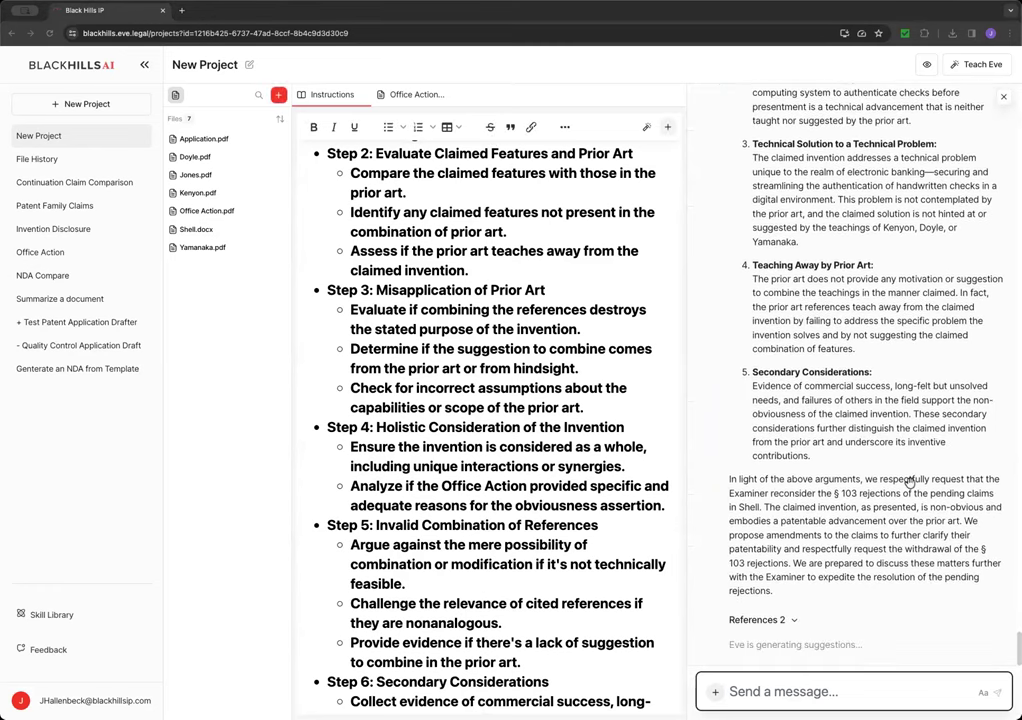
- Drag across Eve's consolidated argument on claims 1, 4-7, 12 and 14-20 to review it
drag(774, 596, 849, 232)
- Select Eve's entire consolidated argument reply and copy it to the clipboard
click(849, 232)
scroll(849, 232, up, 15)
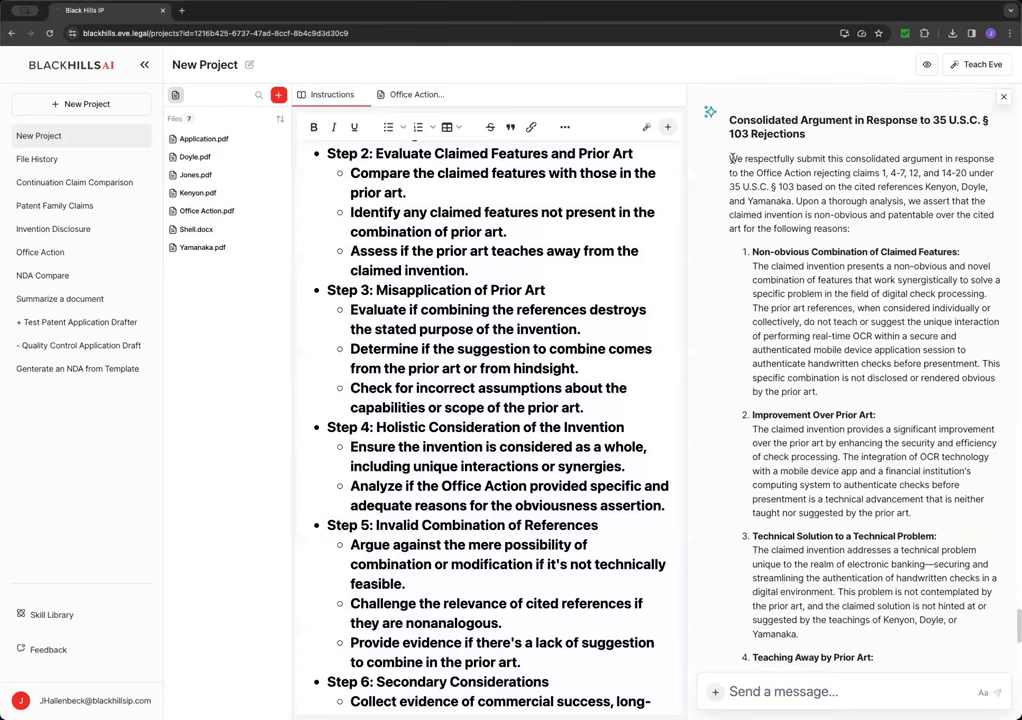
drag(730, 160, 778, 196)
scroll(830, 370, down, 5)
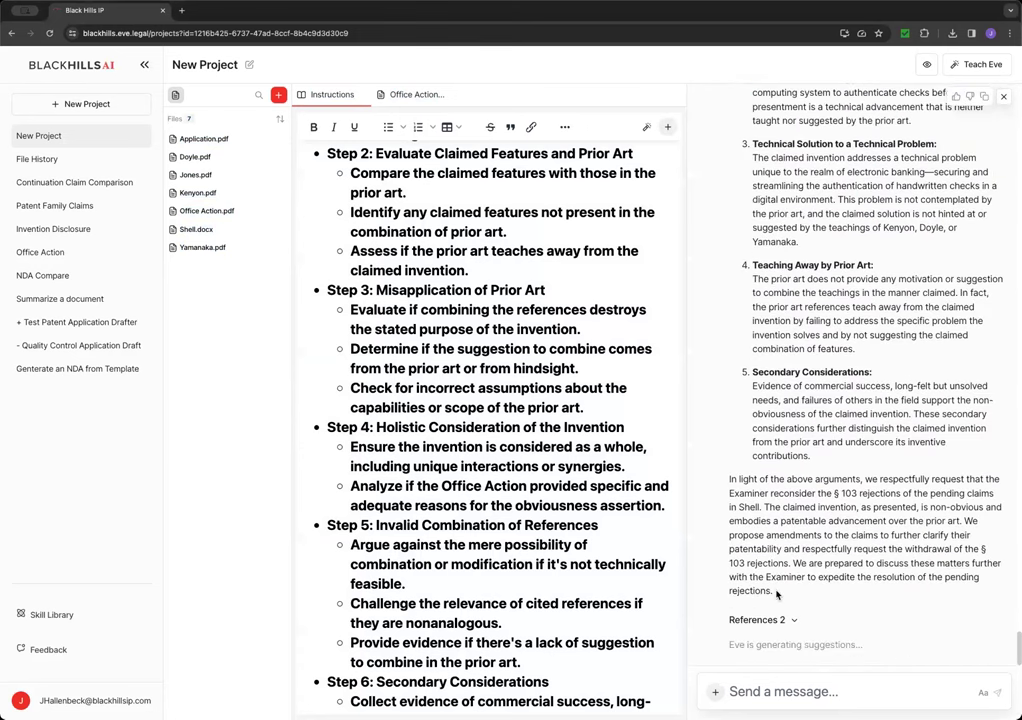
shift+click(776, 594)
scroll(798, 437, up, 10)
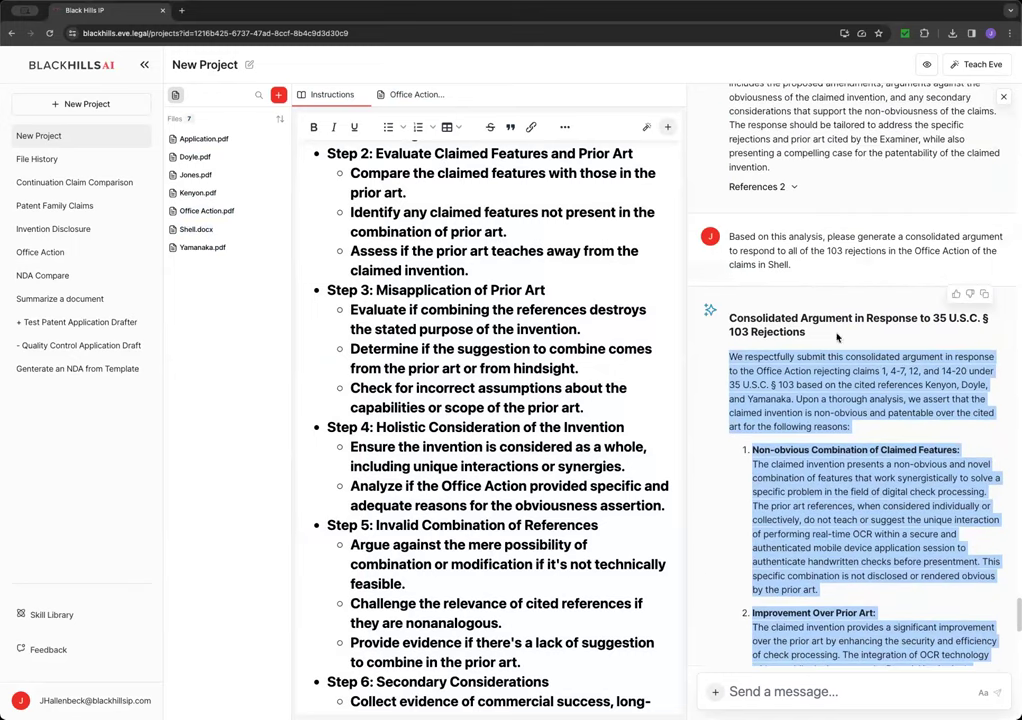
click(984, 293)
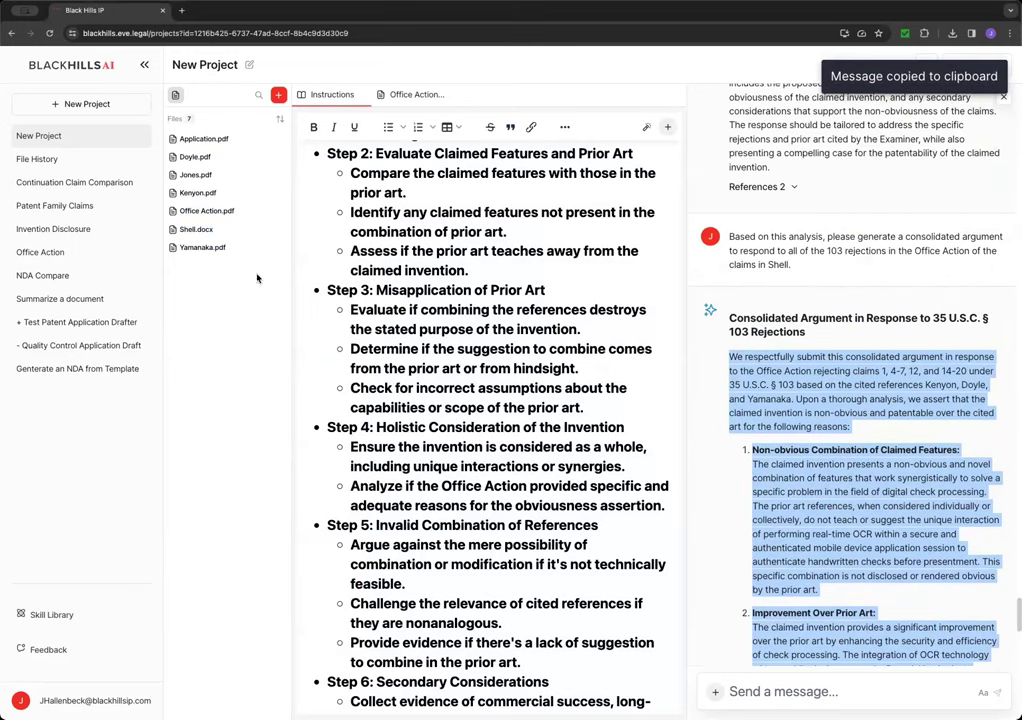
- Switch to Word's Document5 and scroll down through the pasted argument
key(super+Tab)
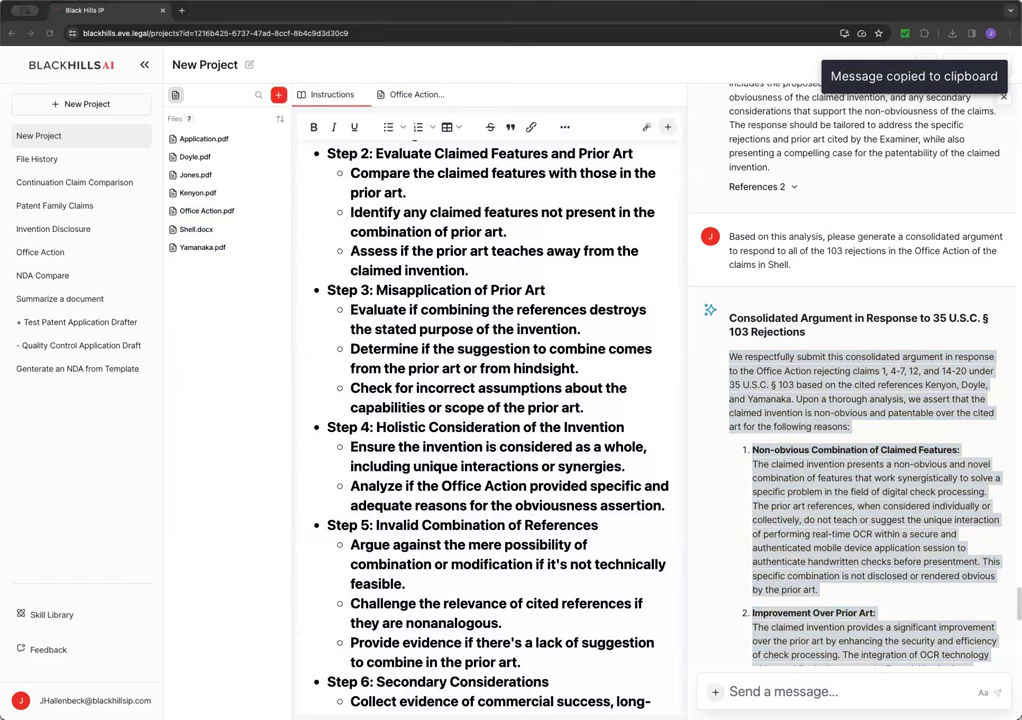
scroll(900, 588, down, 10)
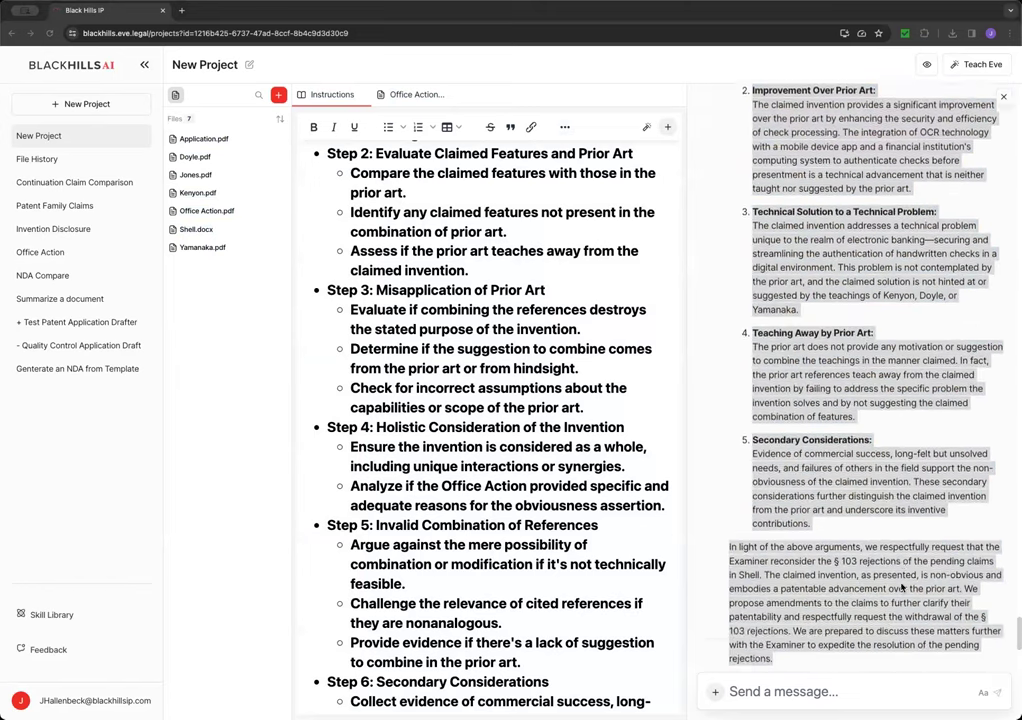
scroll(900, 588, down, 3)
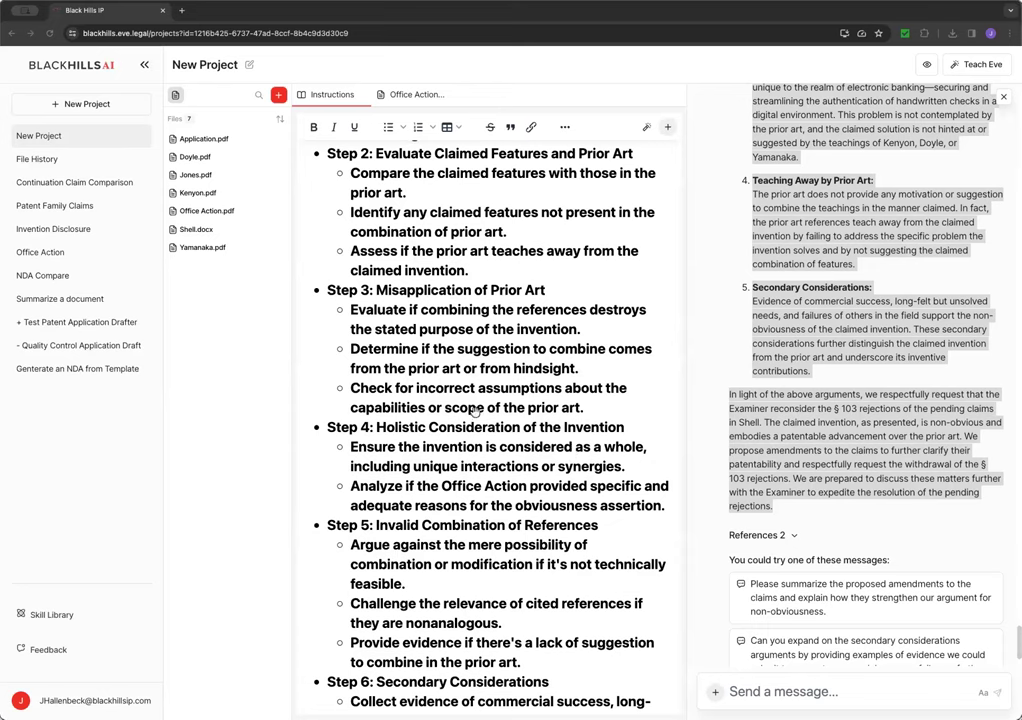
scroll(570, 445, down, 5)
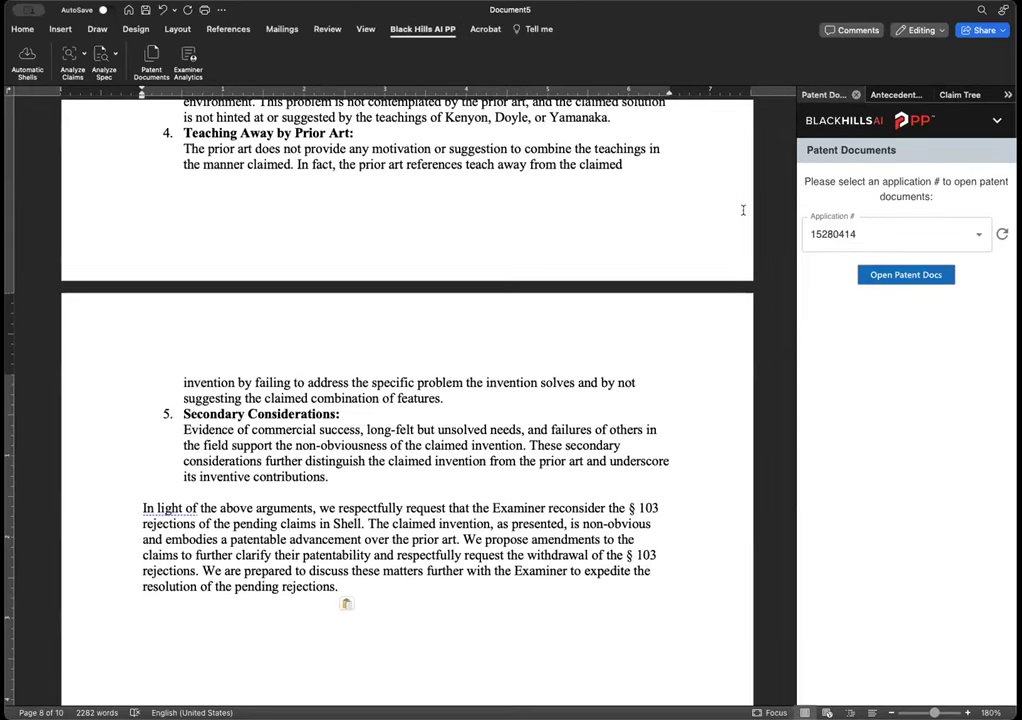
- Delete the pasted Consolidated Argument heading line
scroll(599, 251, up, 15)
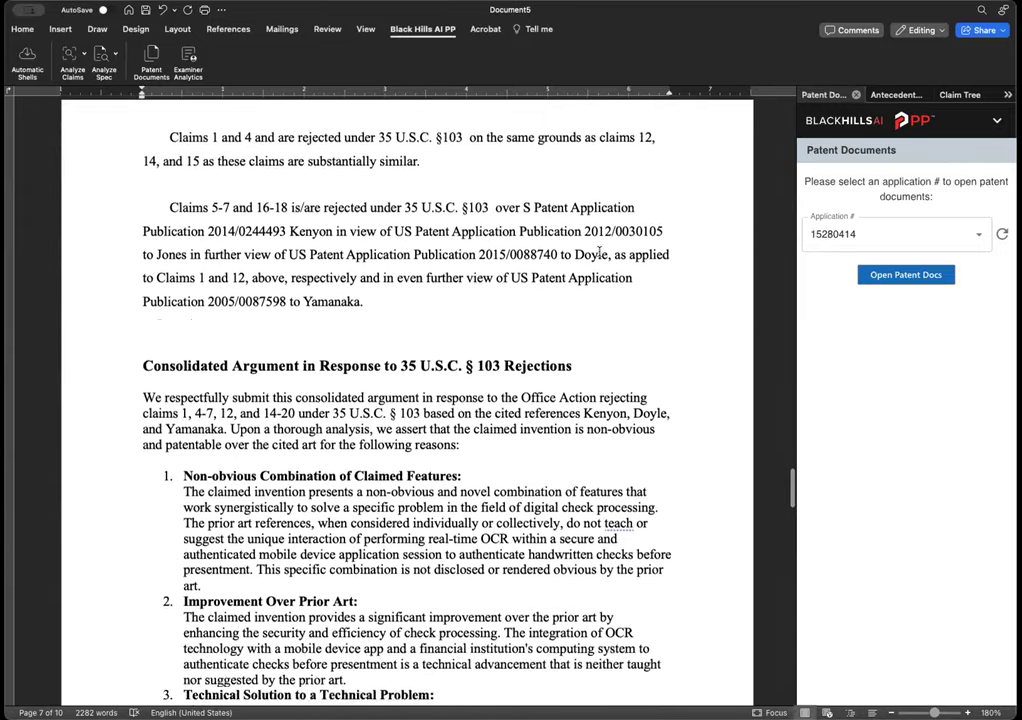
scroll(599, 253, up, 5)
scroll(599, 253, down, 3)
scroll(599, 253, down, 5)
click(582, 238)
click(138, 240)
key(BackSpace)
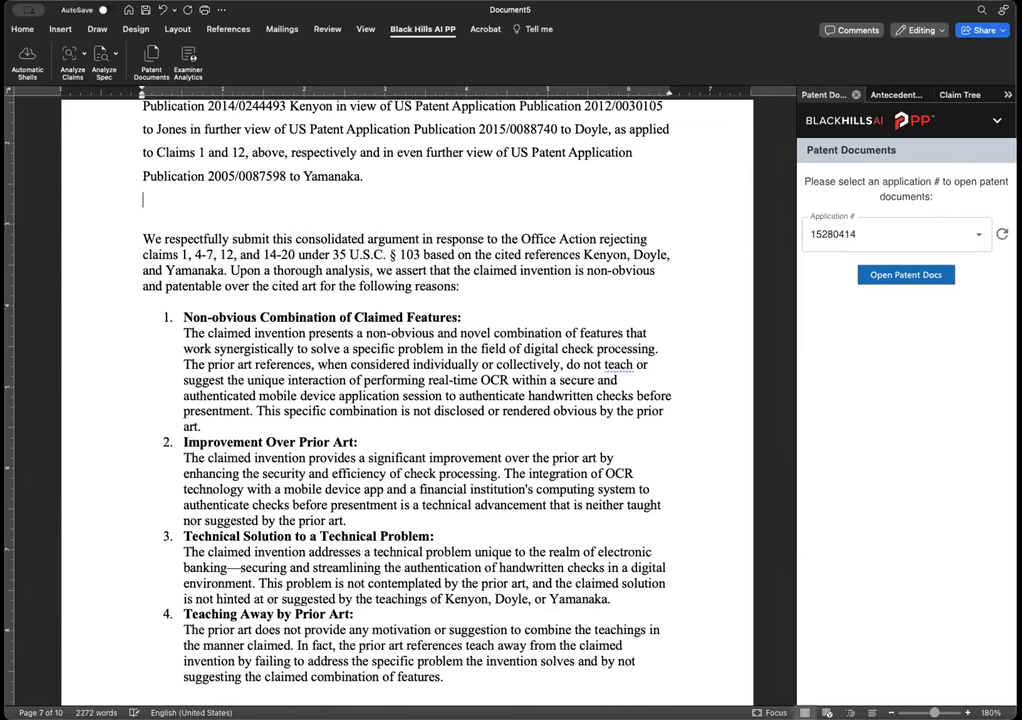
- Re-form the 'We respectfully submit' opening as an indented paragraph and select its 'this consolidated argument' phrase
key(BackSpace)
key(Delete)
key(Return)
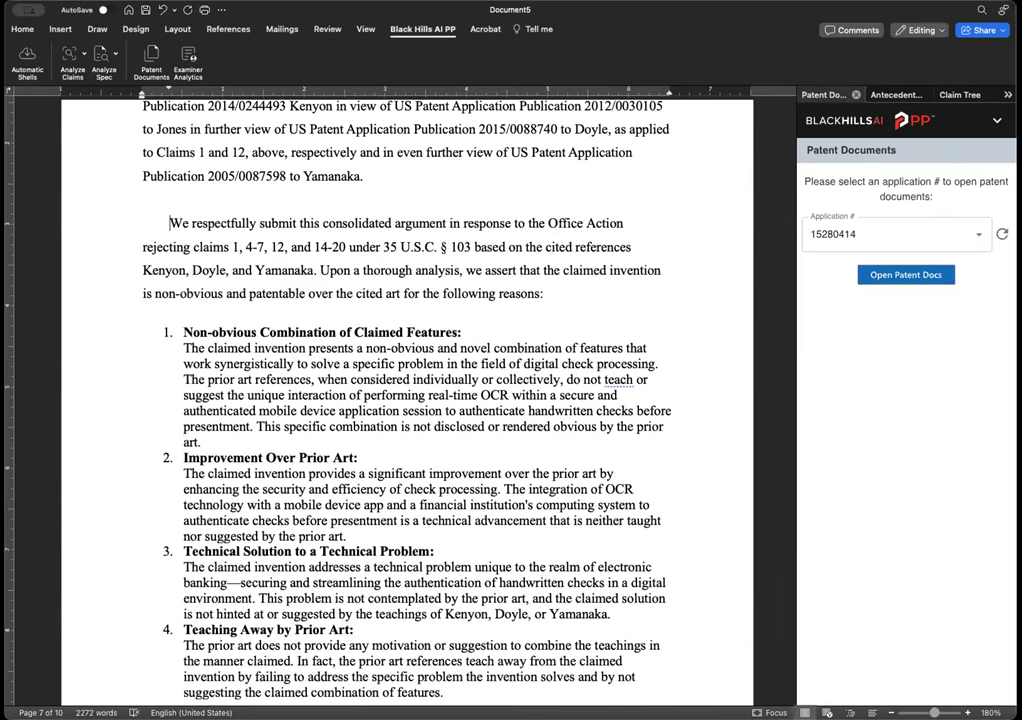
drag(299, 223, 189, 247)
- Insert 'that traverse the claim rejections and' into the § 103 opening sentence
text(that claims 1, 4-7, 12, and 14-20 under 35 U.S.C. § 103 based)
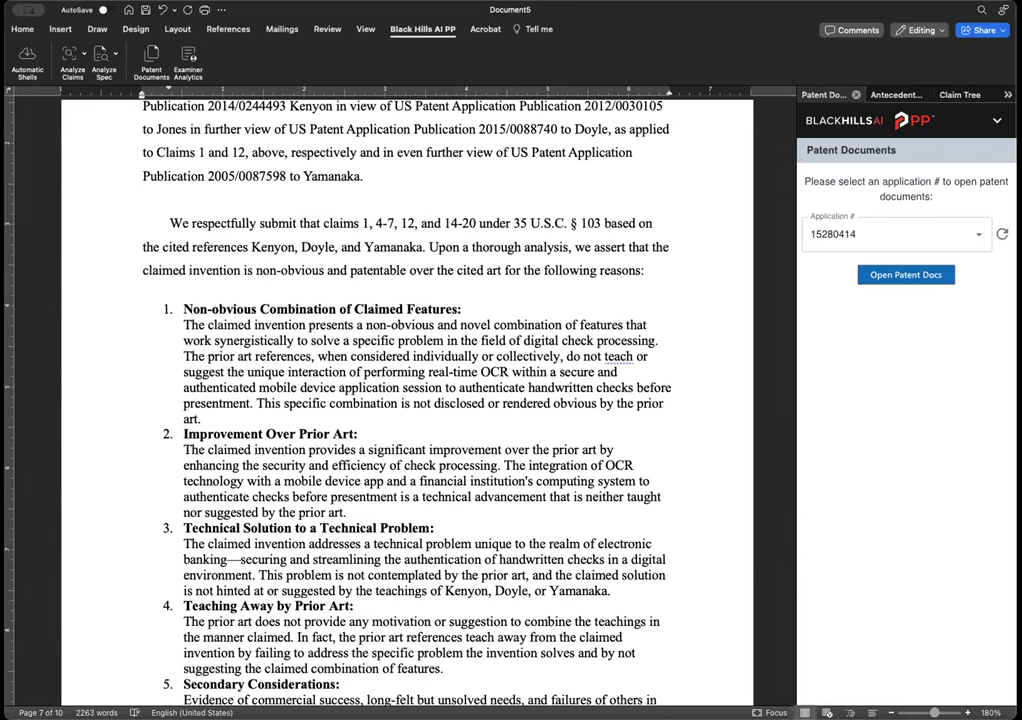
click(259, 223)
text(traverse the )
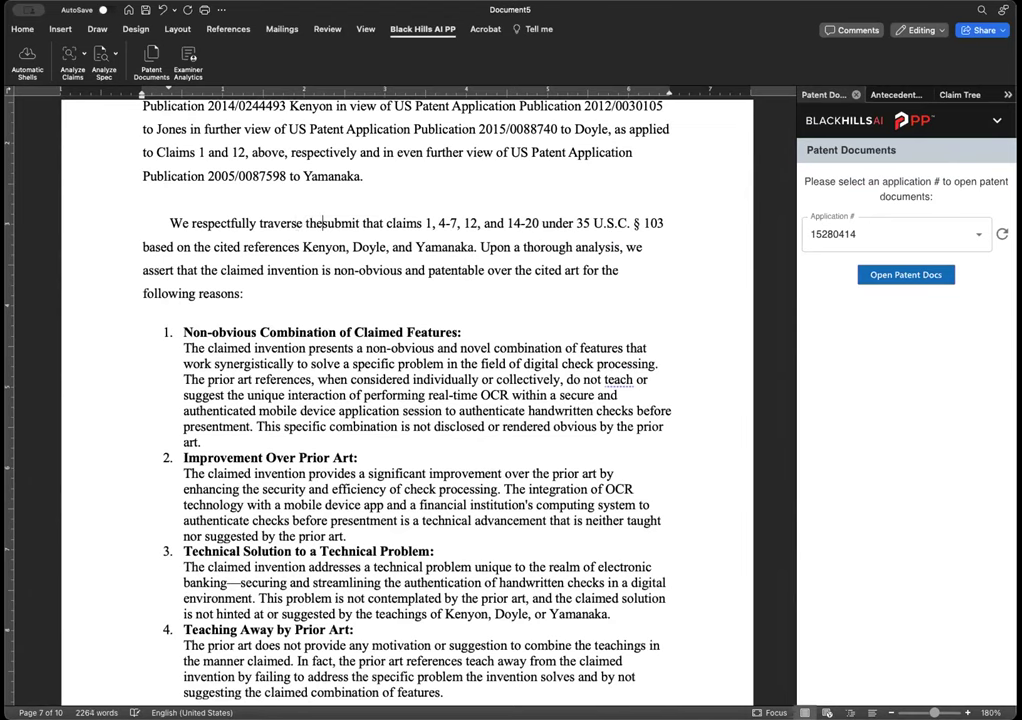
text(calims r)
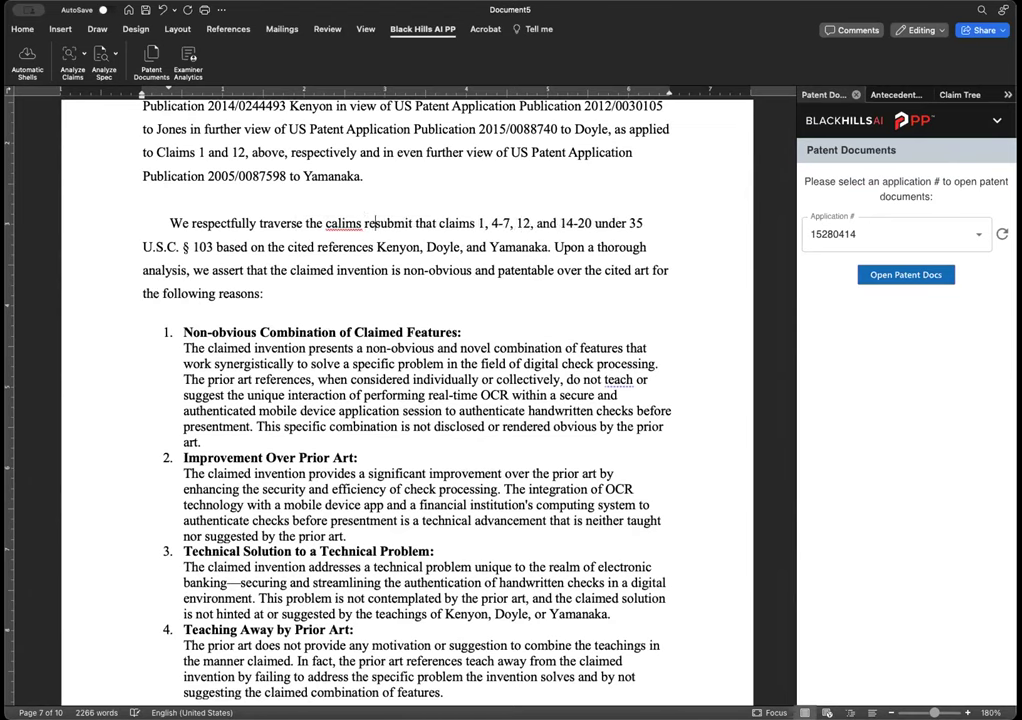
key(BackSpace)
key(BackSpace)
key(BackSpace)
key(BackSpace)
key(BackSpace)
text(laim )
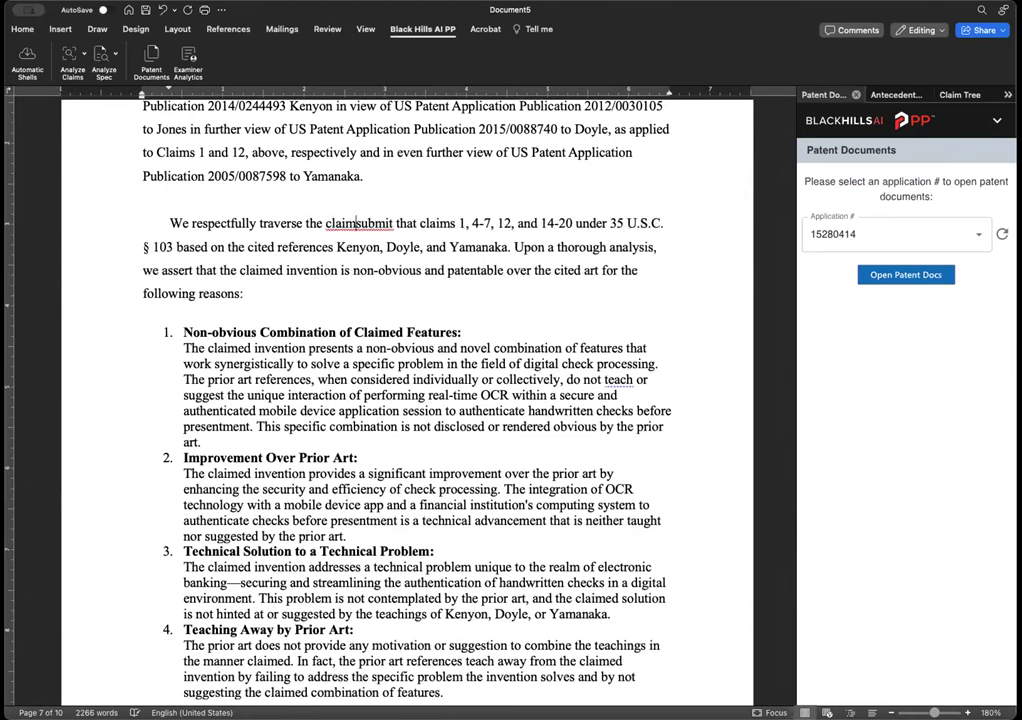
text(rejections )
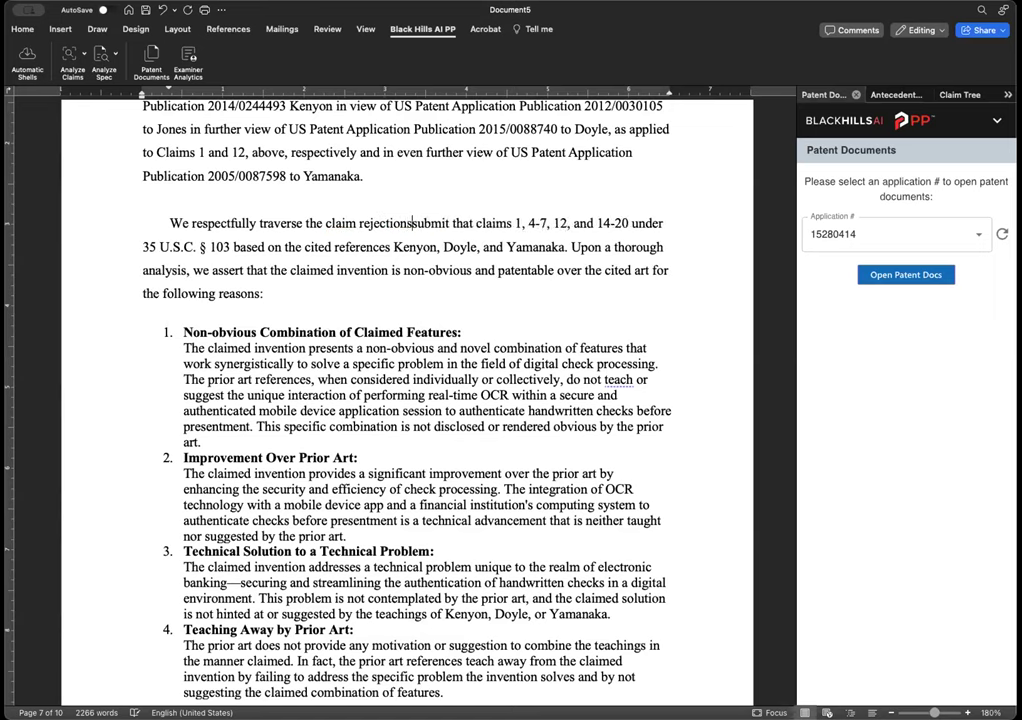
text(and)
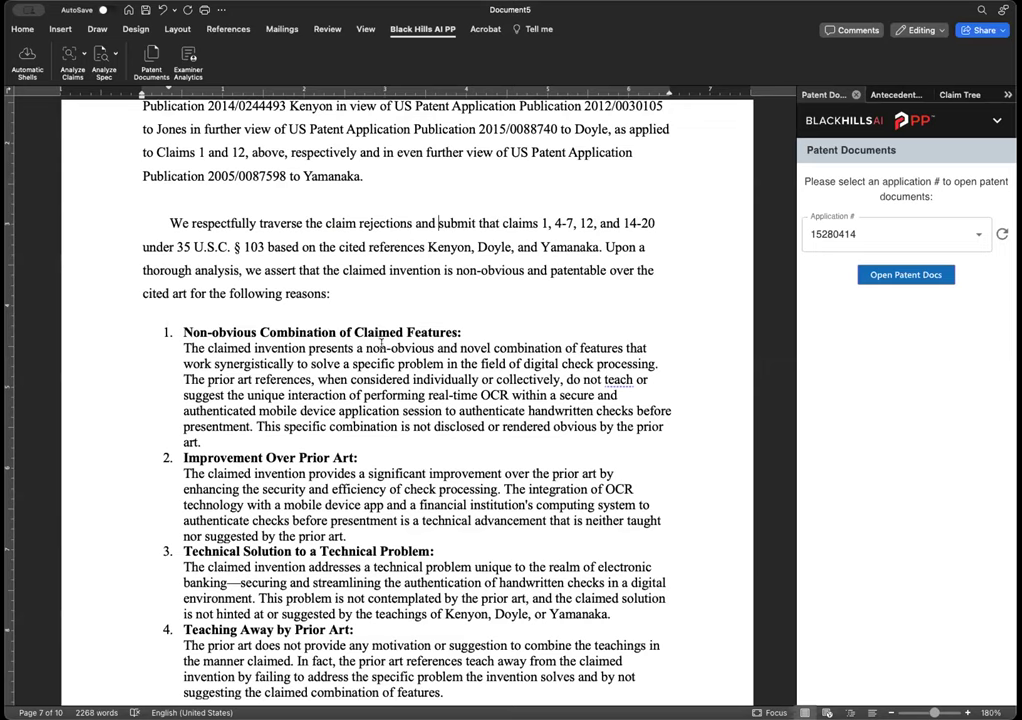
click(143, 246)
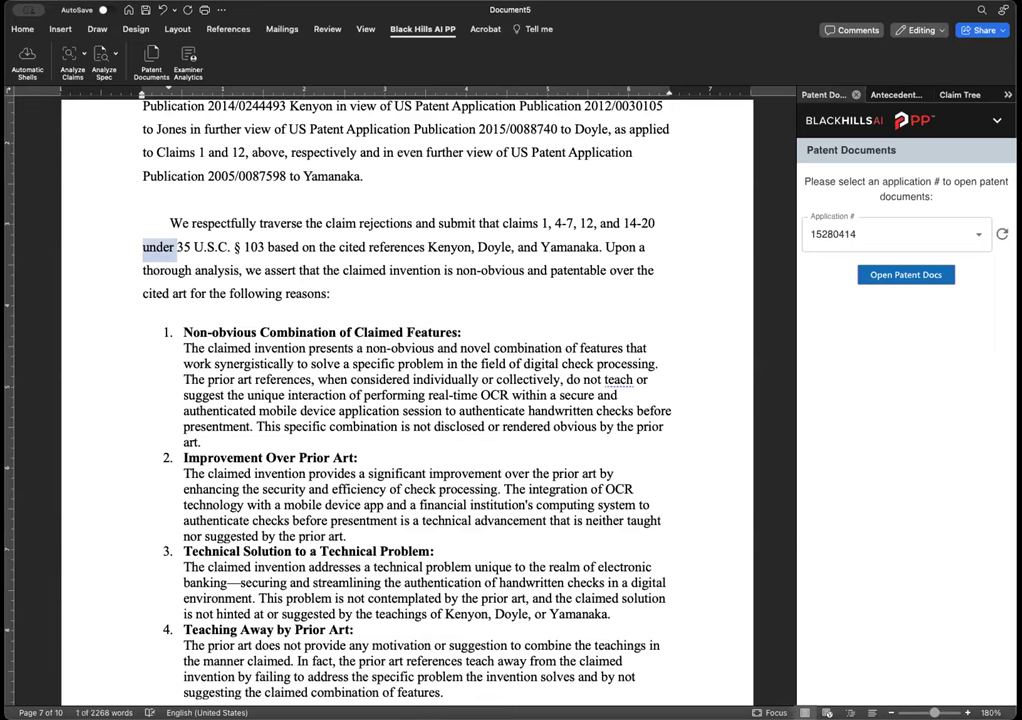
text(are indep)
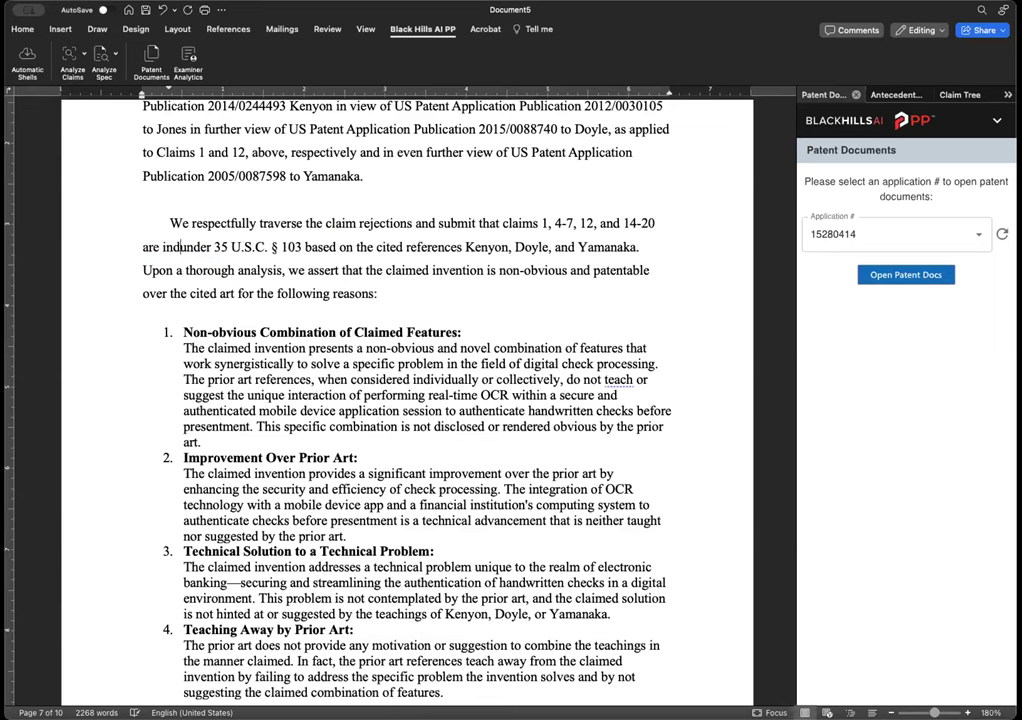
key(alt+BackSpace)
key(alt+BackSpace)
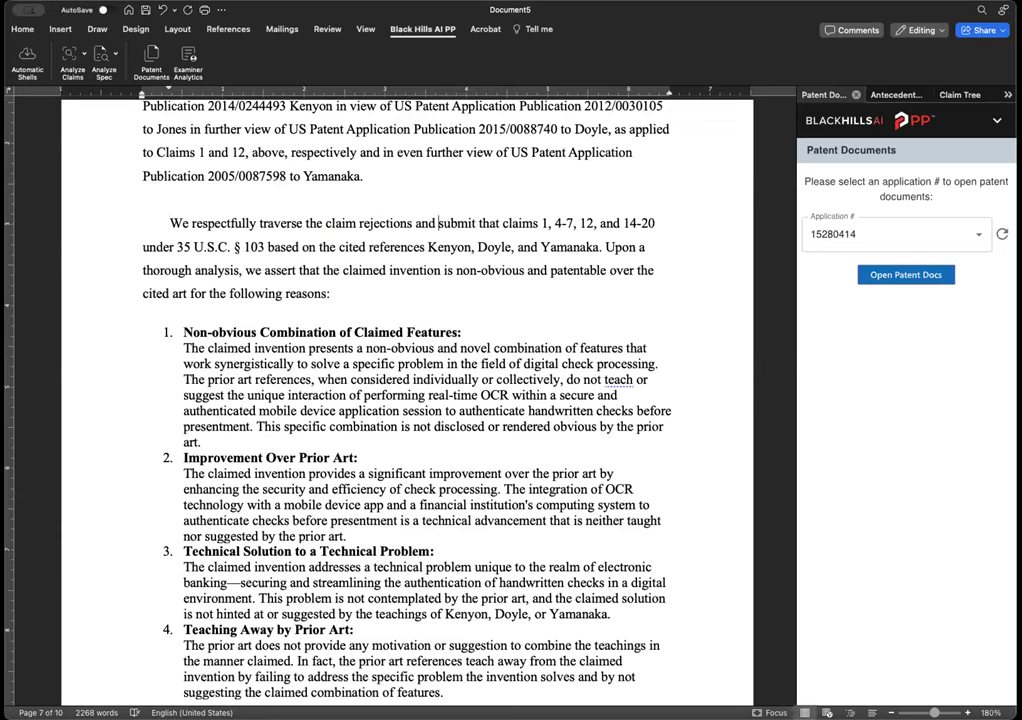
- Move the claims 1, 4-7, 12, and 14-20 clause after Yamanaka, ending 'are patentable'
drag(438, 223, 620, 223)
click(438, 223)
drag(415, 223, 130, 247)
key(super+c)
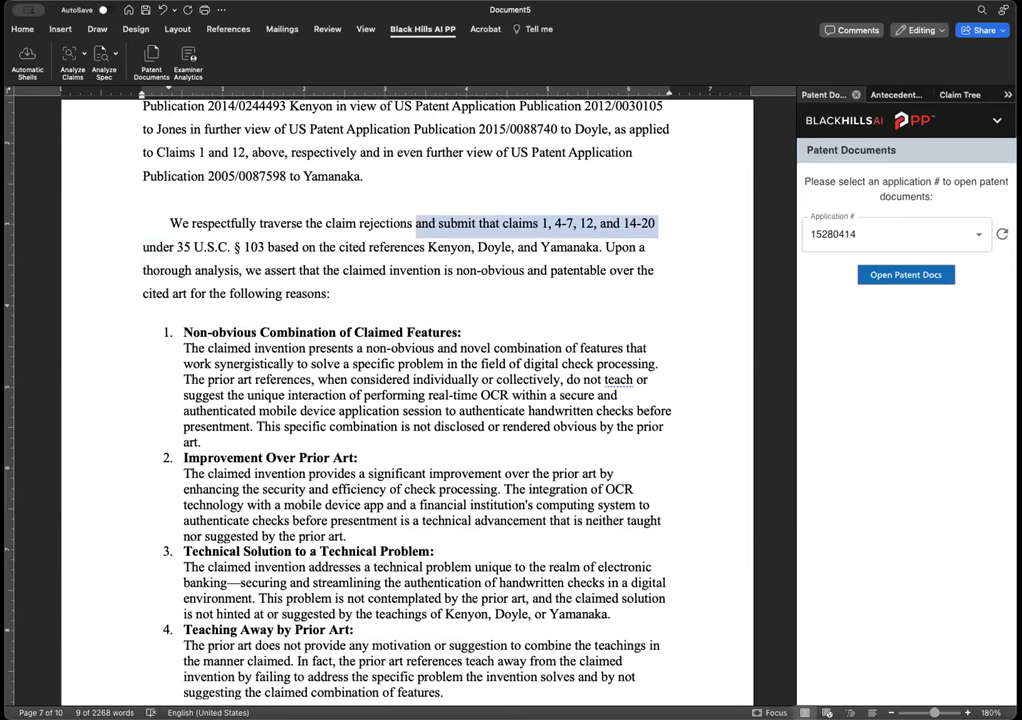
key(BackSpace)
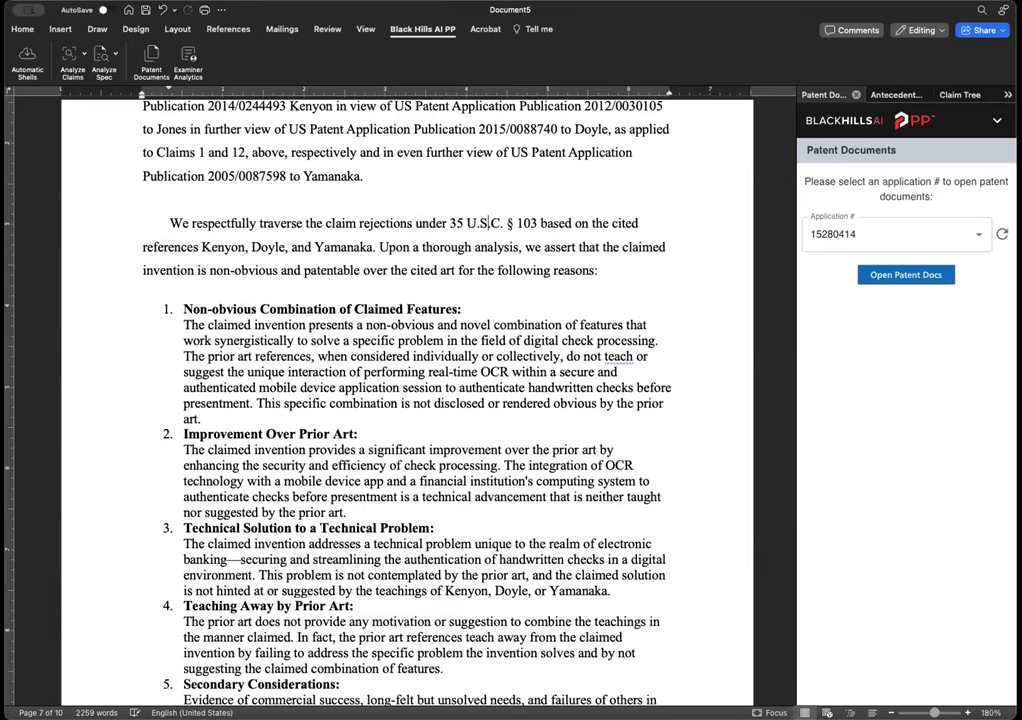
key(Right)
key(Right)
key(Right)
key(Right)
key(Right)
key(Right)
key(Right)
key(Right)
key(Right)
key(Right)
key(Right)
key(Right)
key(Right)
key(Right)
key(Right)
key(Right)
key(Right)
key(Right)
text(and su)
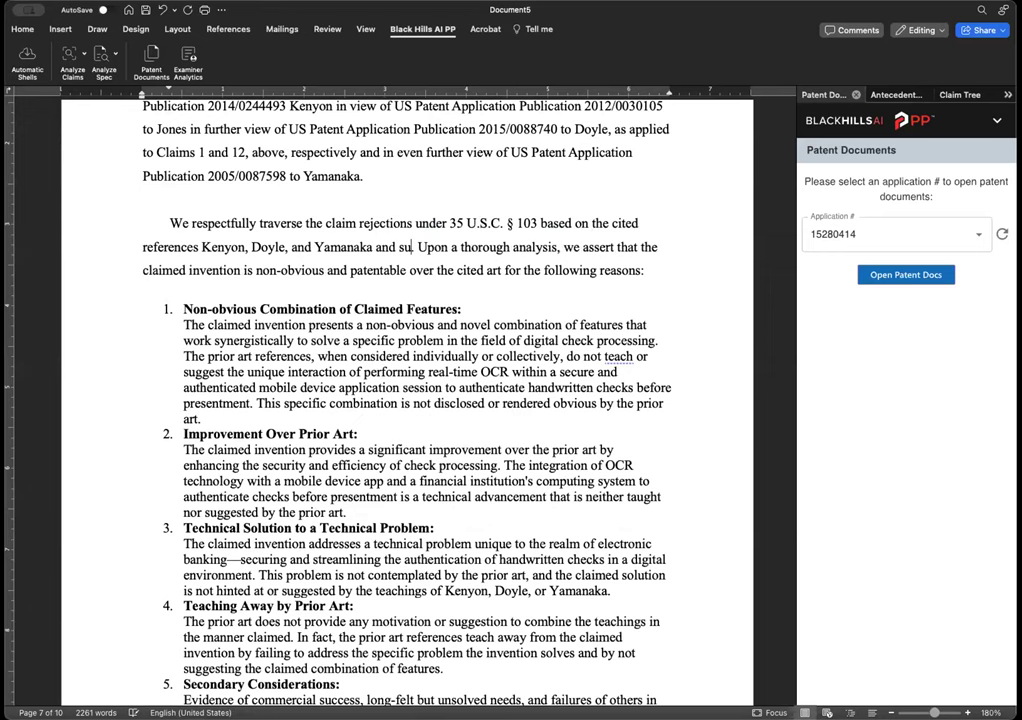
text(bmit)
text( that claims 1, 4-7, 12, and)
key(super+v)
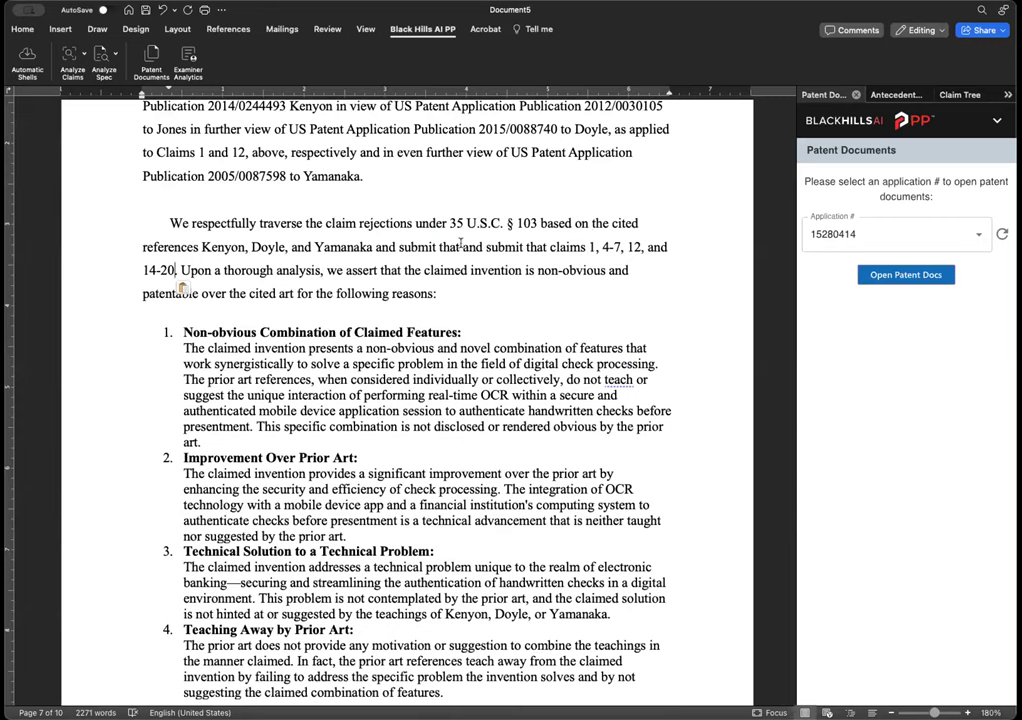
drag(462, 246, 565, 244)
key(BackSpace)
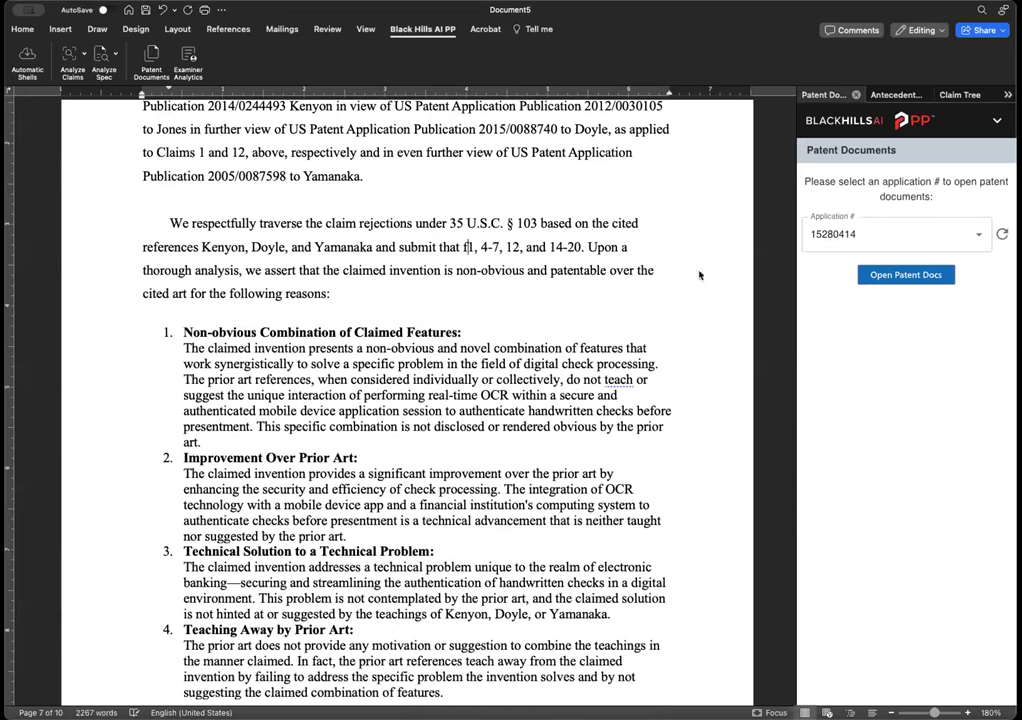
text(claims)
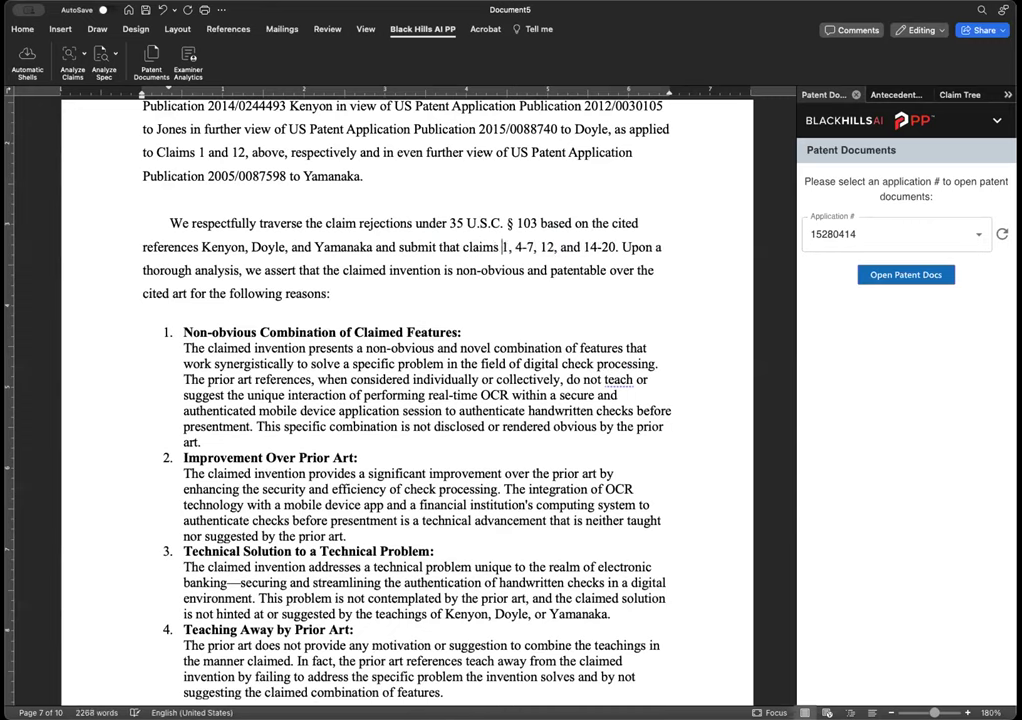
click(617, 246)
text(are patentable)
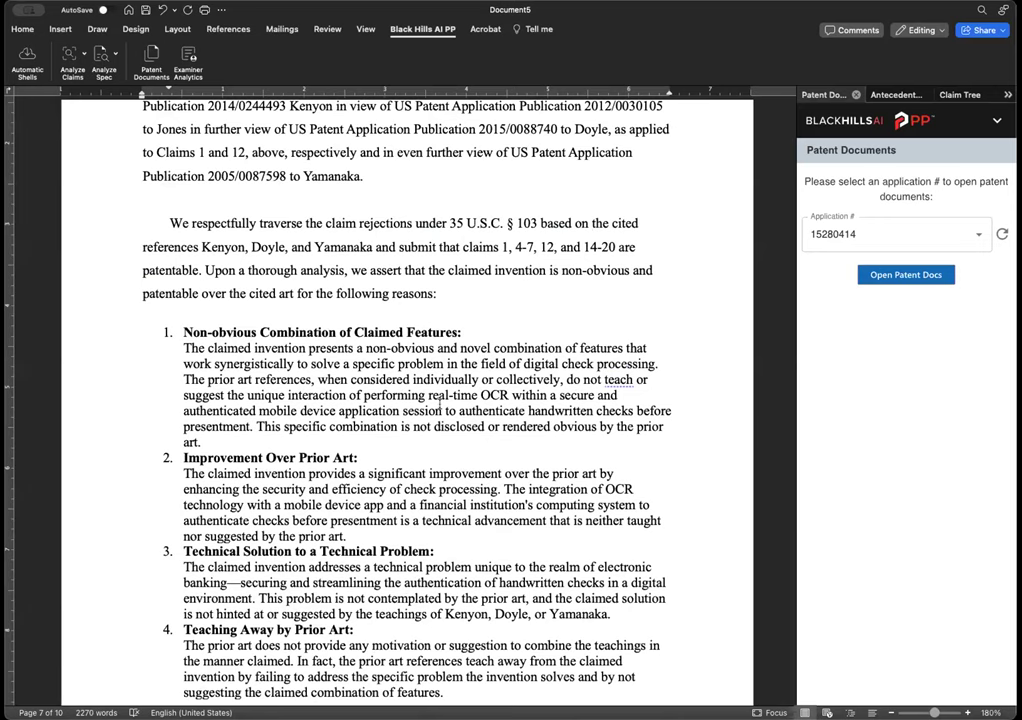
- Set the 'In light of the above arguments' paragraph to 1.5 line spacing and Tab-indent its first line
scroll(406, 424, down, 10)
scroll(406, 424, down, 3)
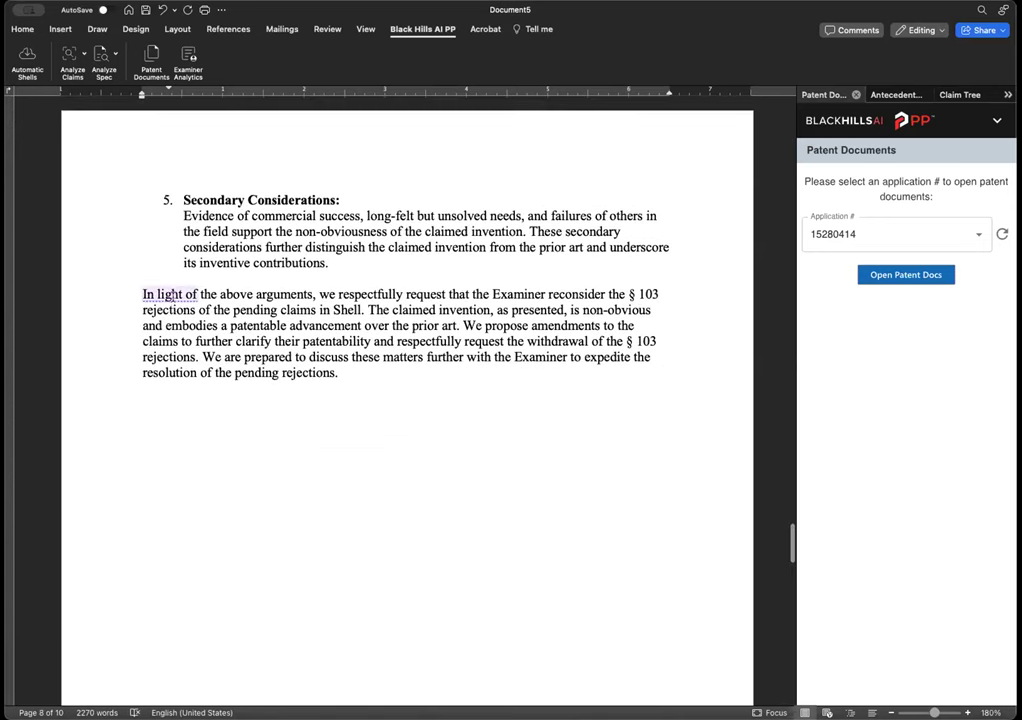
triple_click(238, 295)
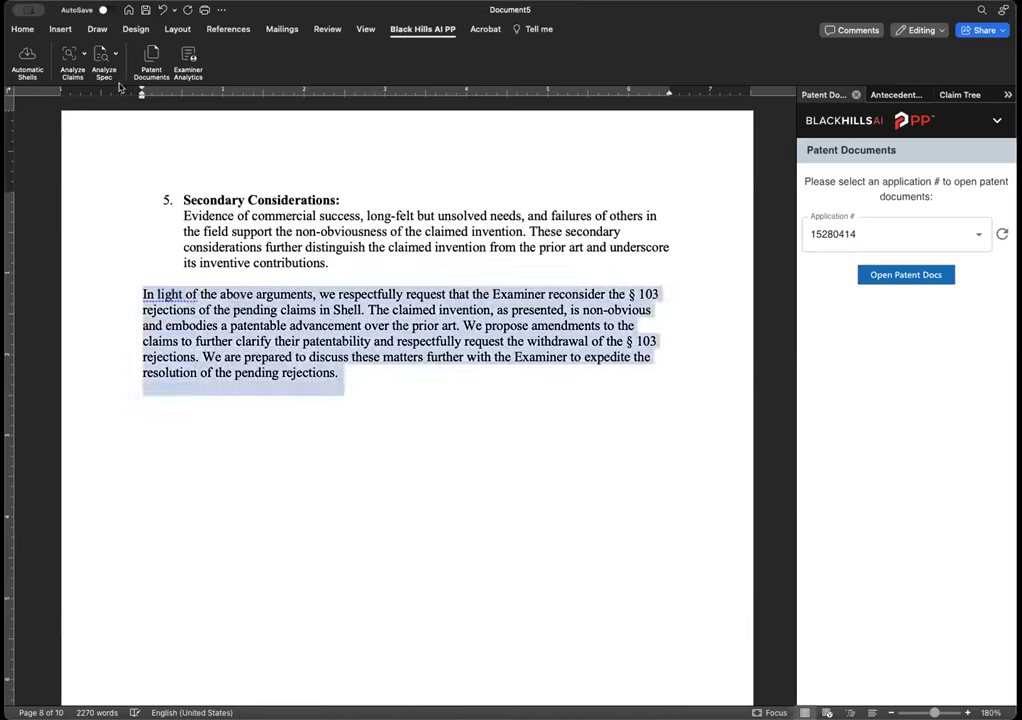
click(22, 29)
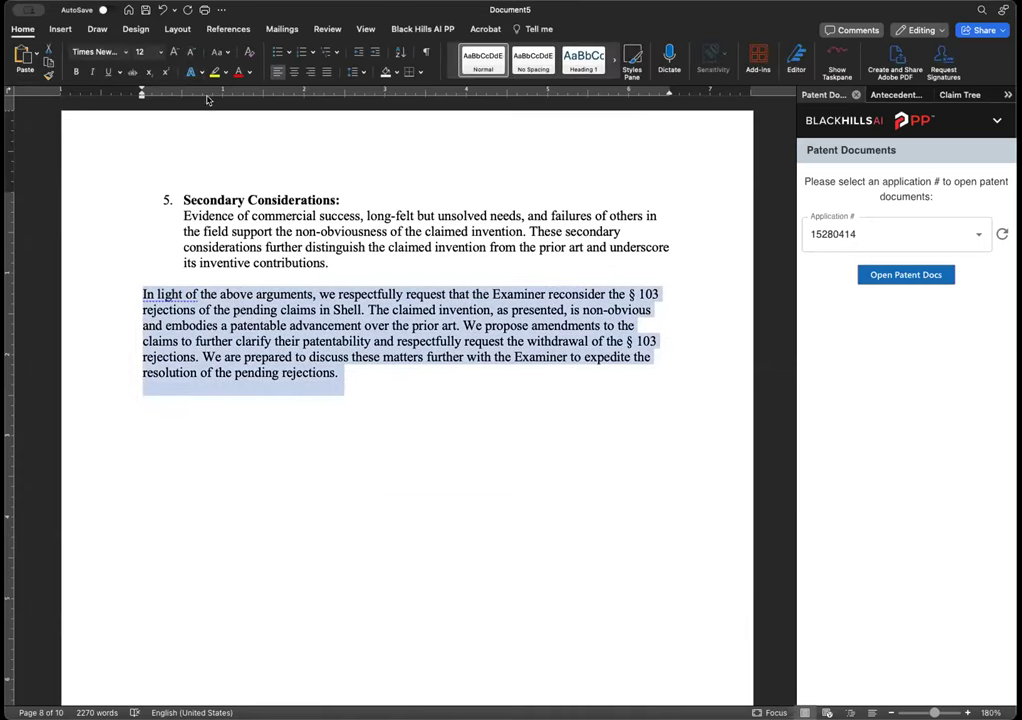
click(355, 72)
click(364, 118)
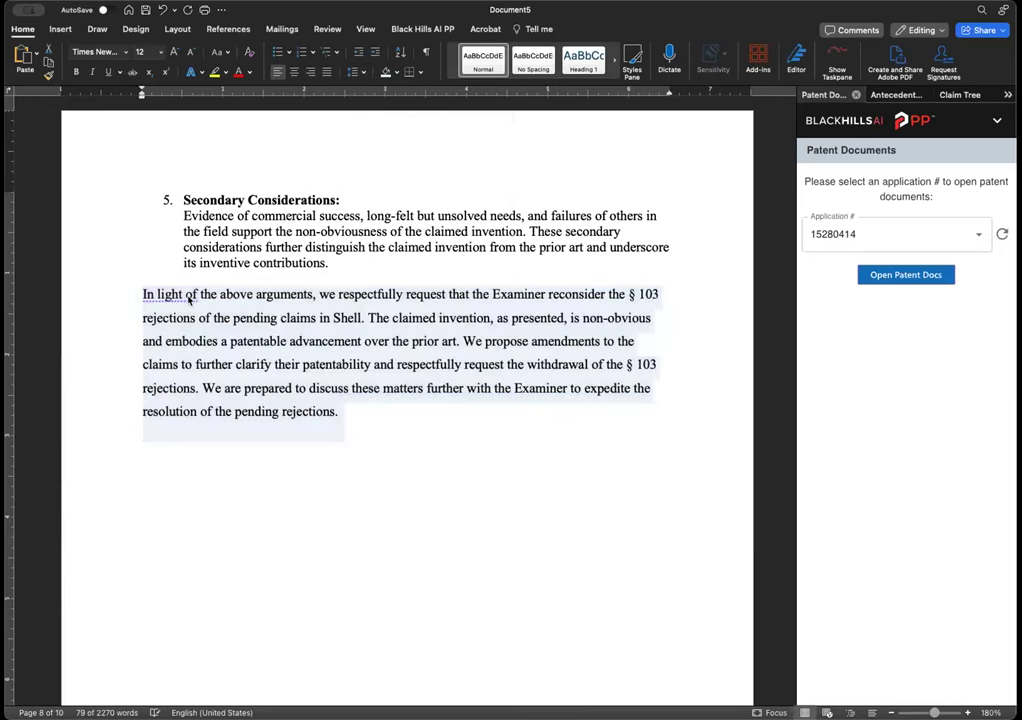
click(125, 296)
key(Tab)
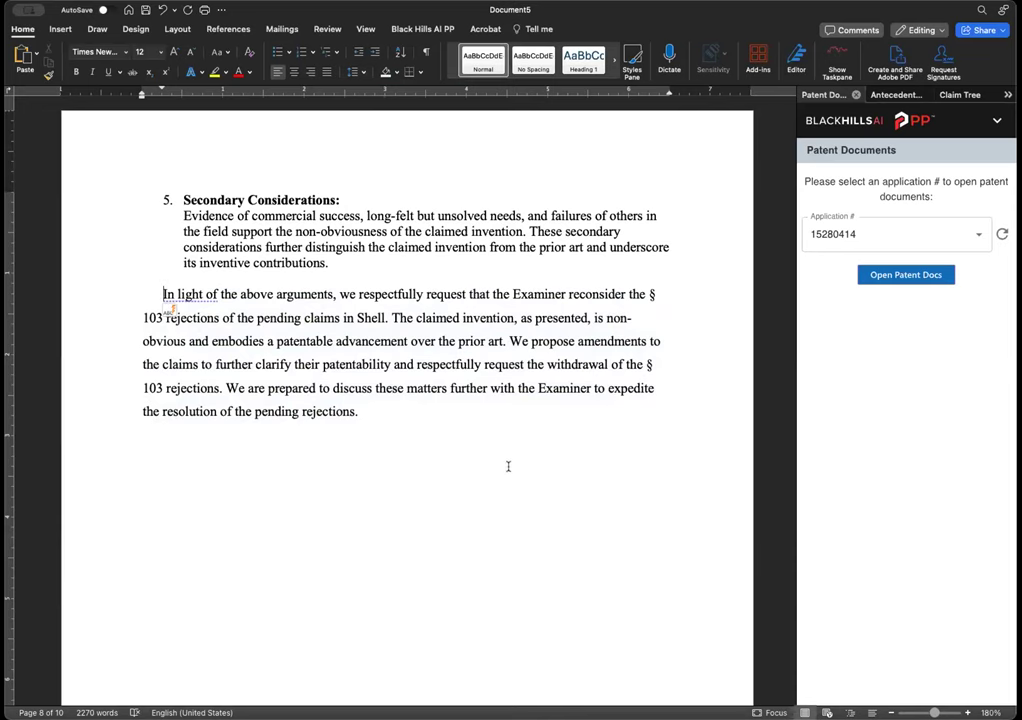
scroll(506, 467, up, 10)
scroll(508, 369, up, 3)
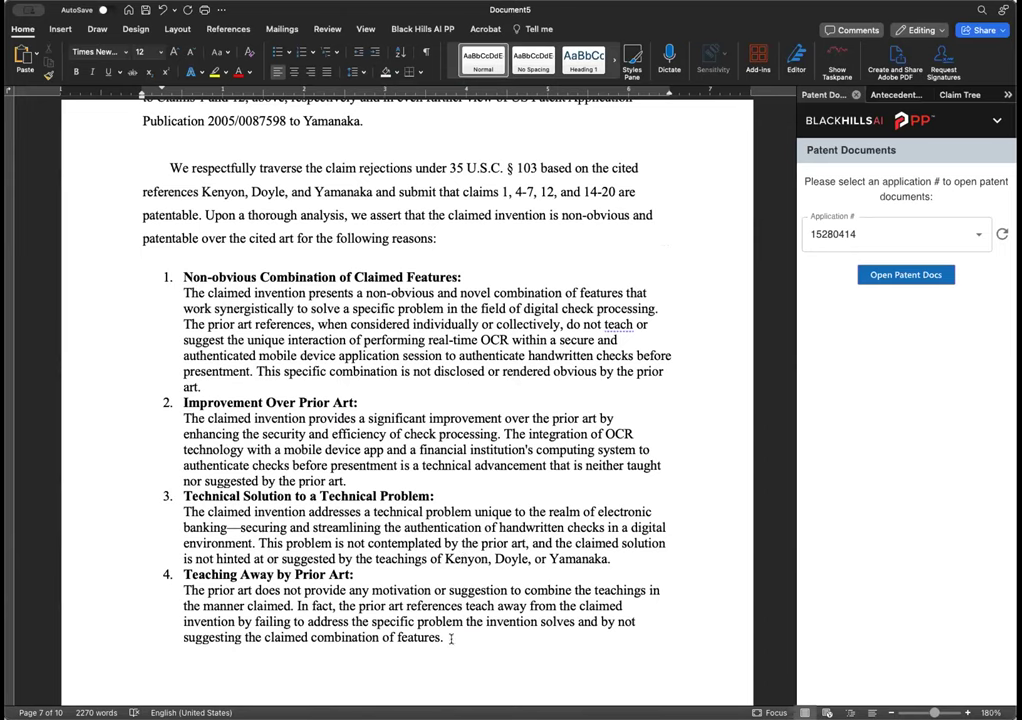
- Select reason 4, Teaching Away by Prior Art, in the numbered list
drag(448, 634, 182, 268)
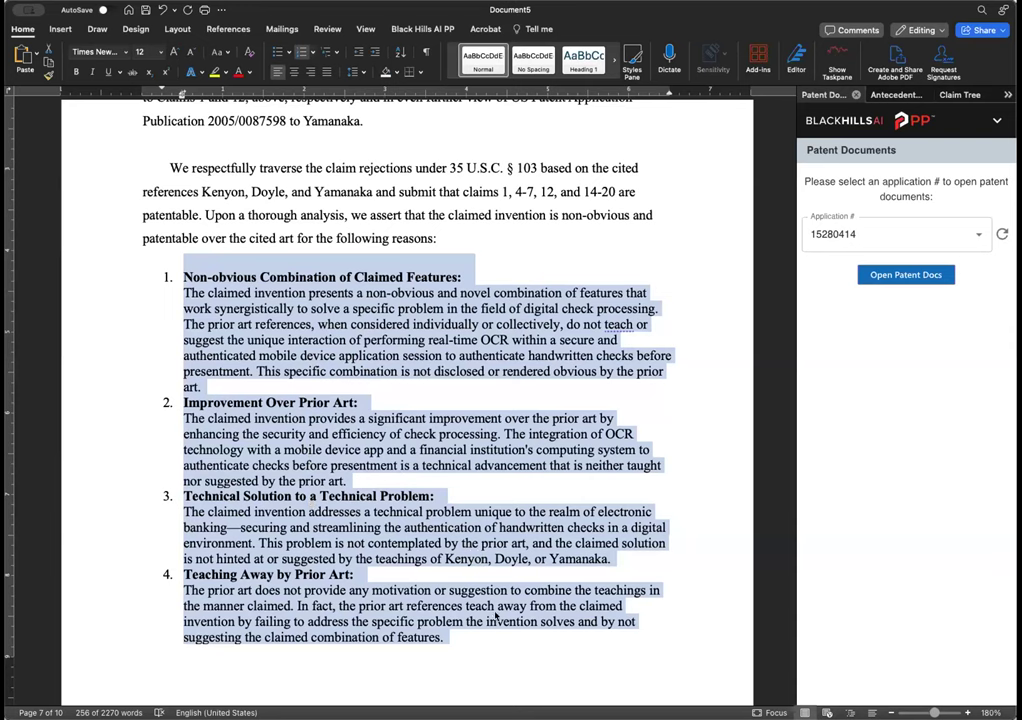
click(358, 606)
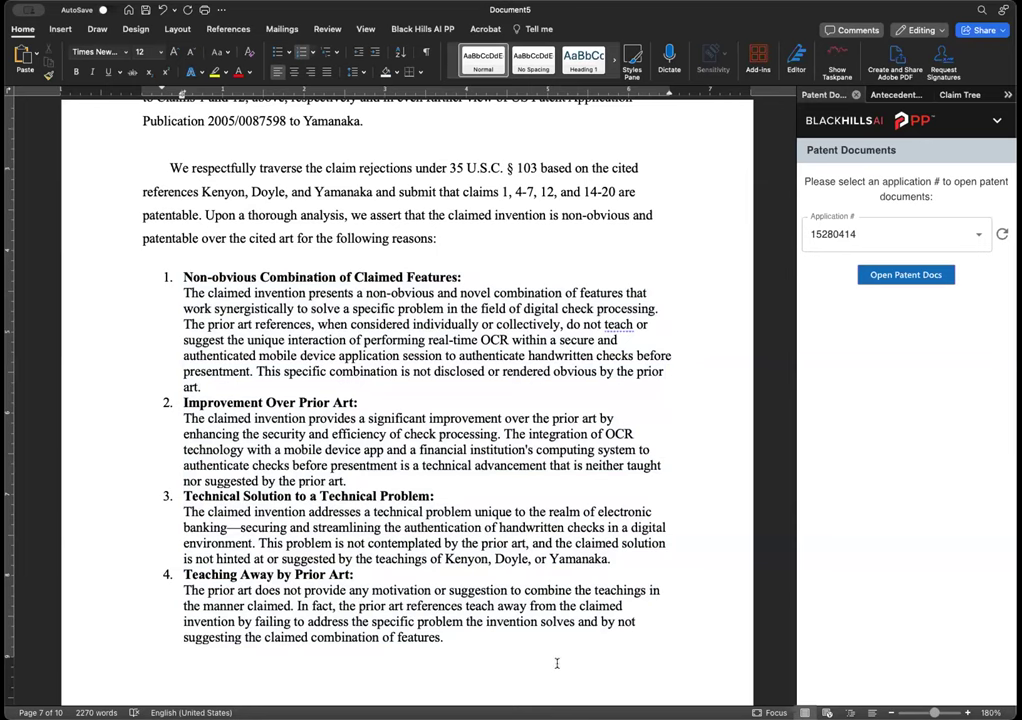
scroll(578, 651, down, 4)
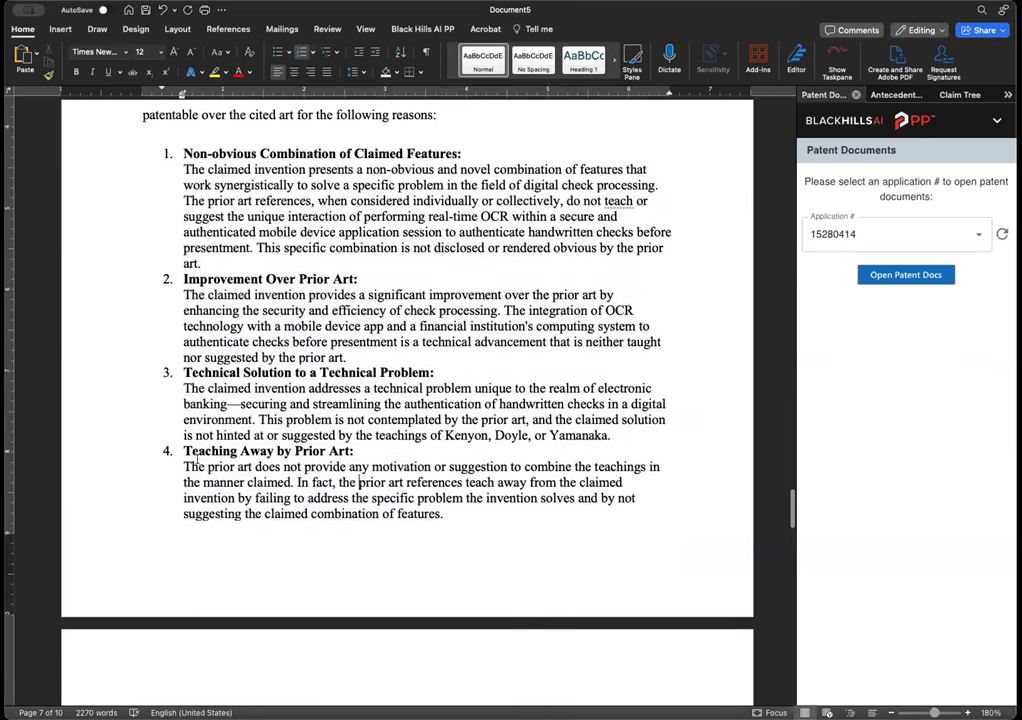
drag(184, 444, 449, 527)
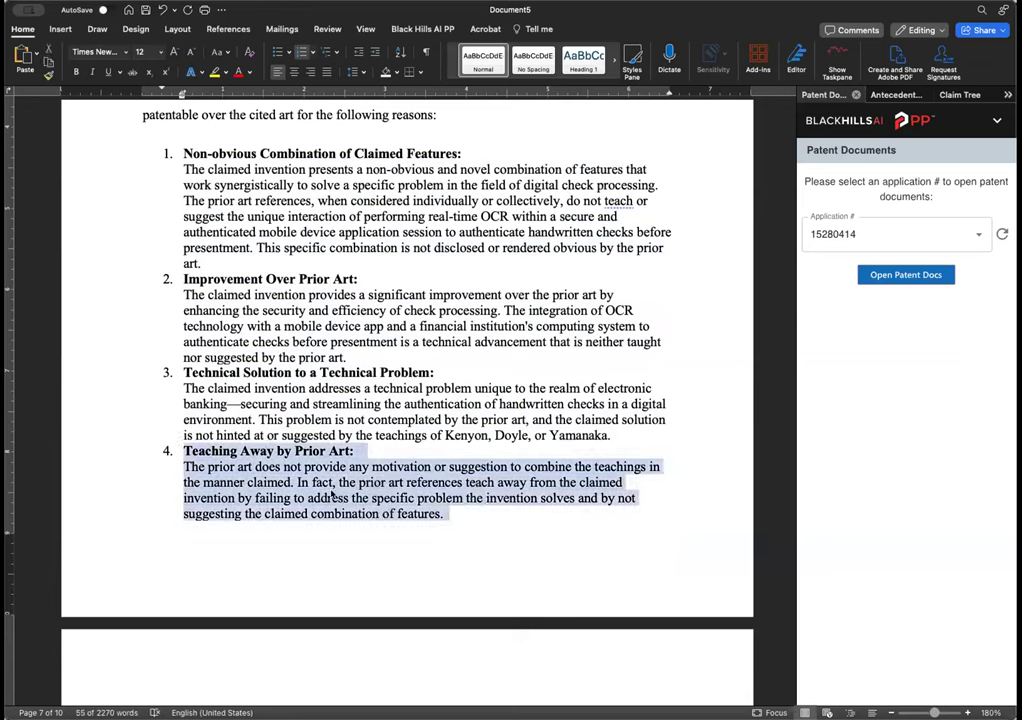
- Scroll past the list and nudge the Word window aside to reveal the Eve project
scroll(525, 483, down, 3)
scroll(524, 482, down, 6)
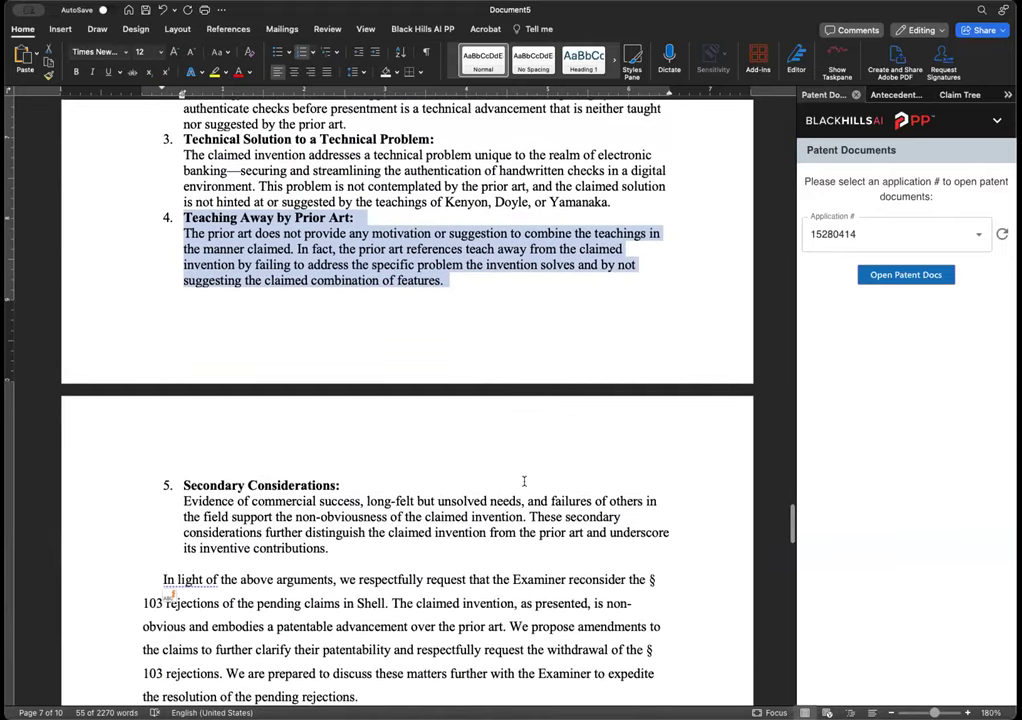
scroll(524, 482, up, 10)
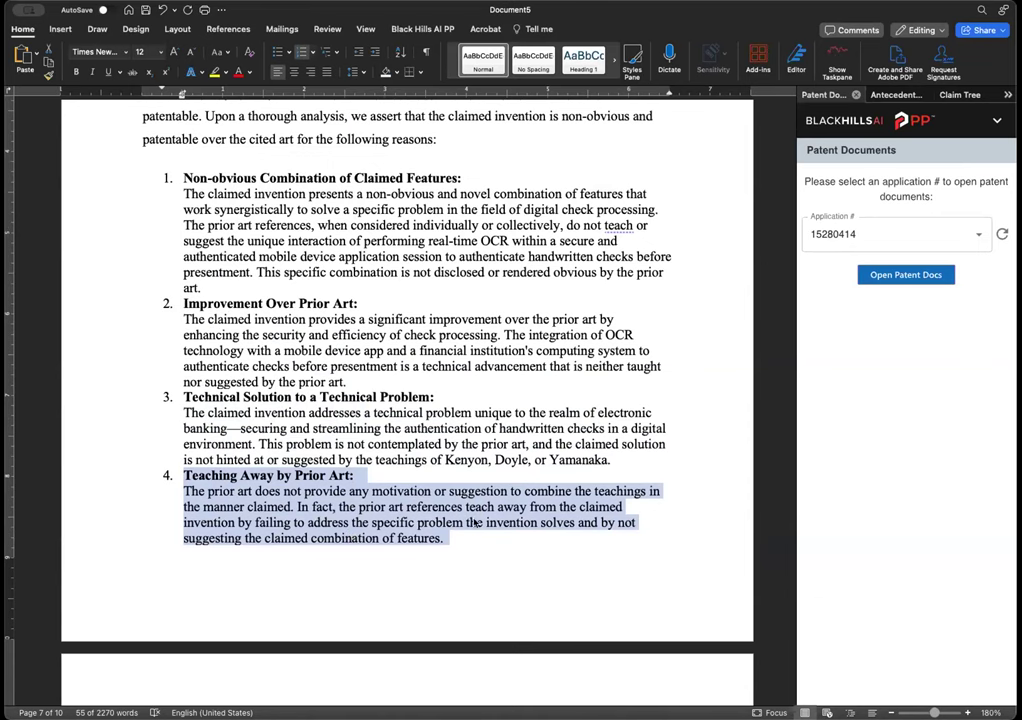
scroll(468, 518, down, 3)
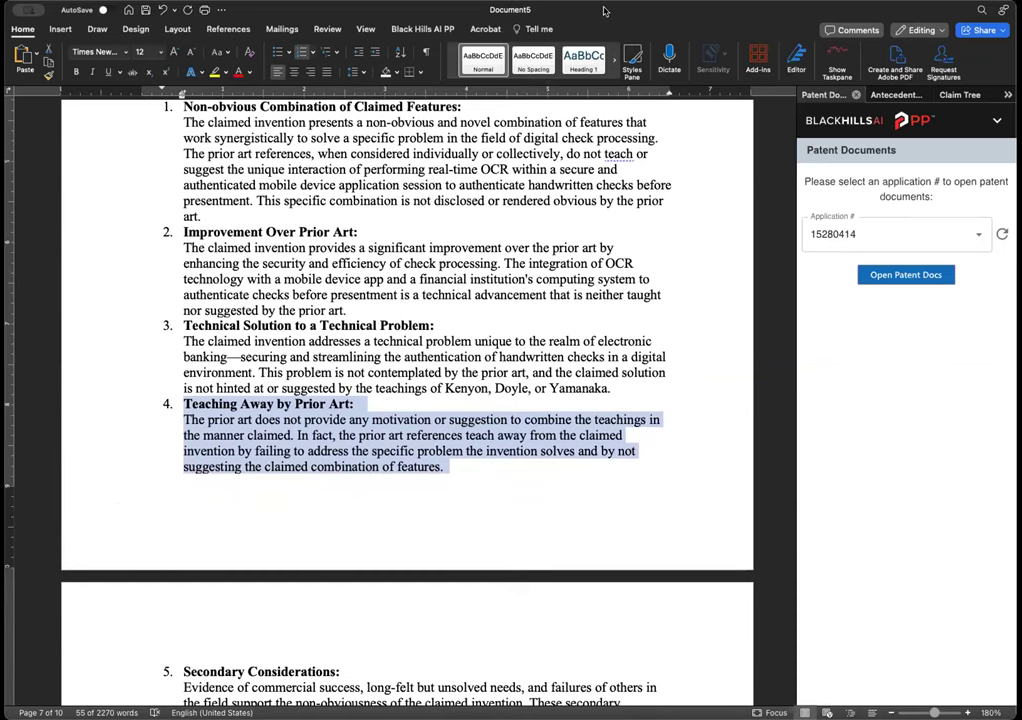
drag(604, 10, 623, 10)
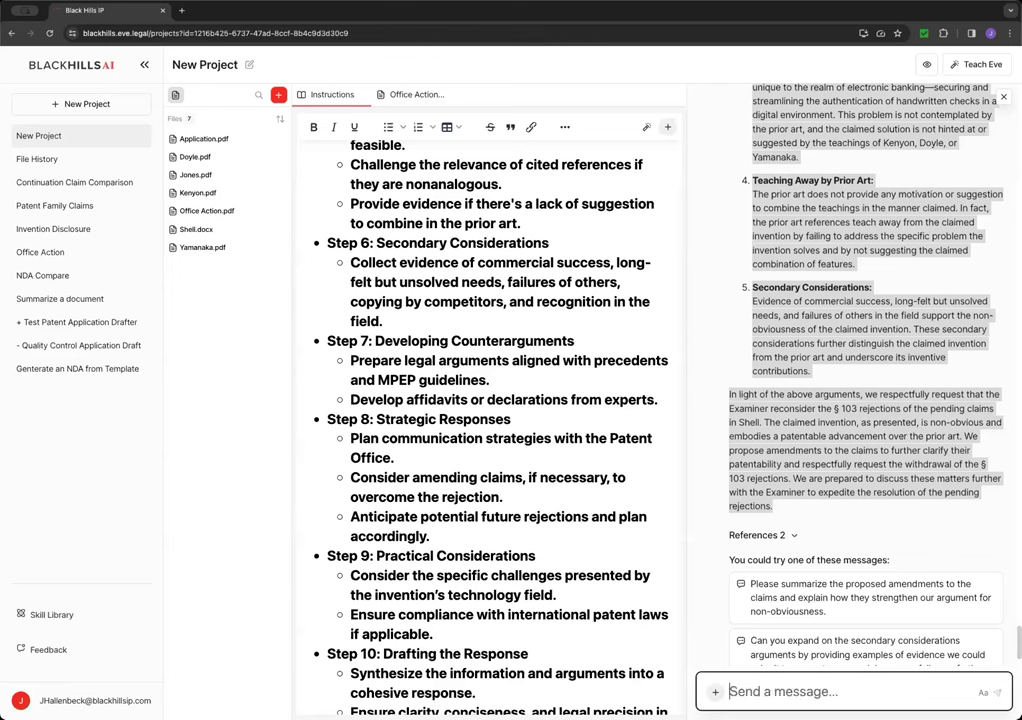
- Send Eve 'Please explain in greater detail how the prior art teaches away from the claims in Shell.'
text(Pleaes ex)
key(BackSpace)
key(BackSpace)
key(BackSpace)
key(BackSpace)
key(BackSpace)
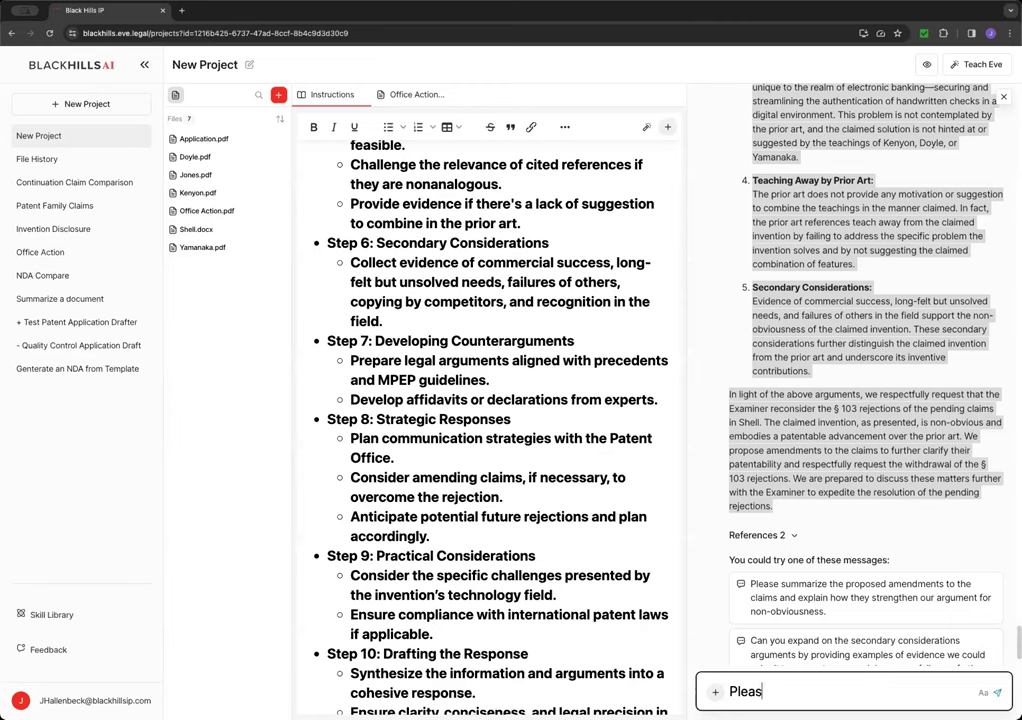
text(se explaing)
key(BackSpace)
text(te)
key(BackSpace)
text(he argu)
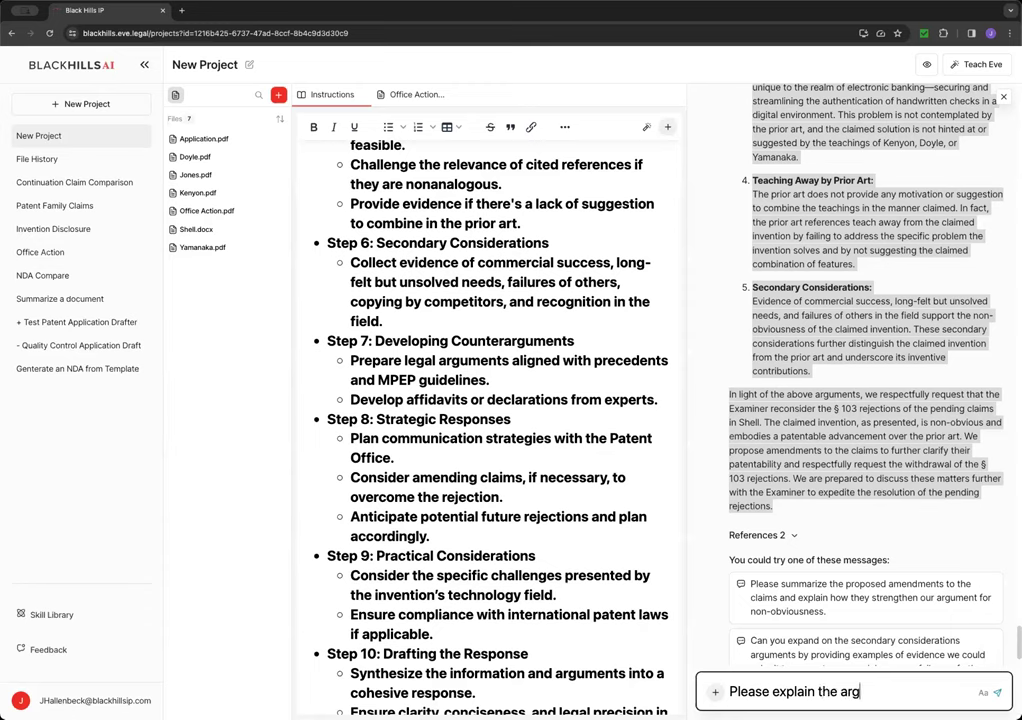
key(BackSpace)
key(BackSpace)
key(BackSpace)
key(BackSpace)
key(BackSpace)
key(BackSpace)
key(BackSpace)
key(BackSpace)
text(in greater detai)
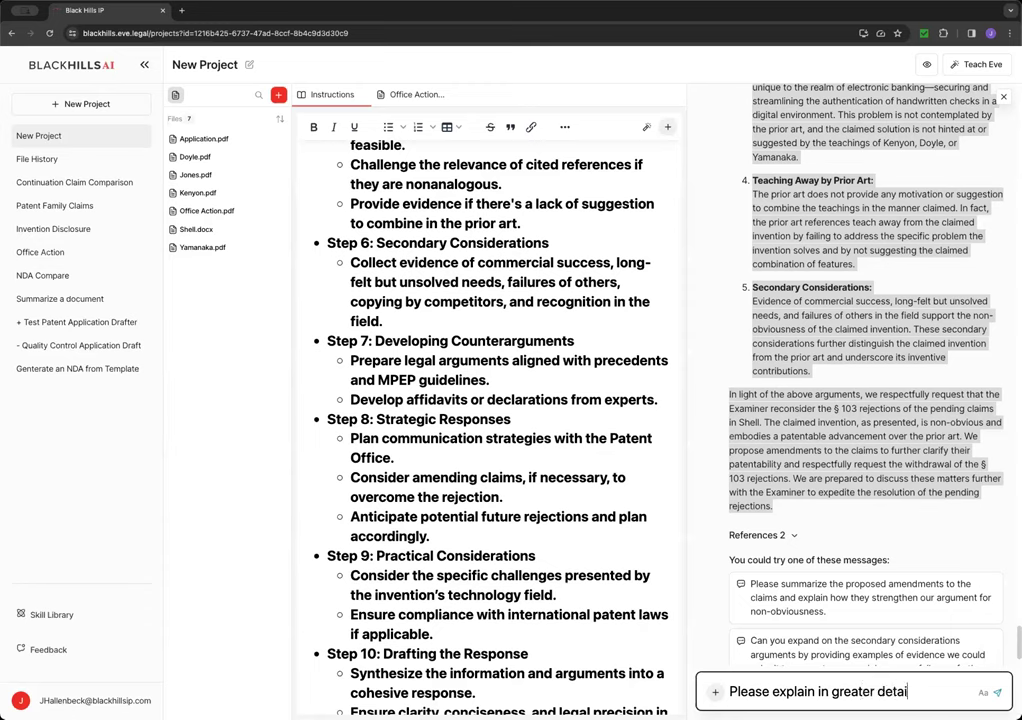
text(l how the)
text(the prior art)
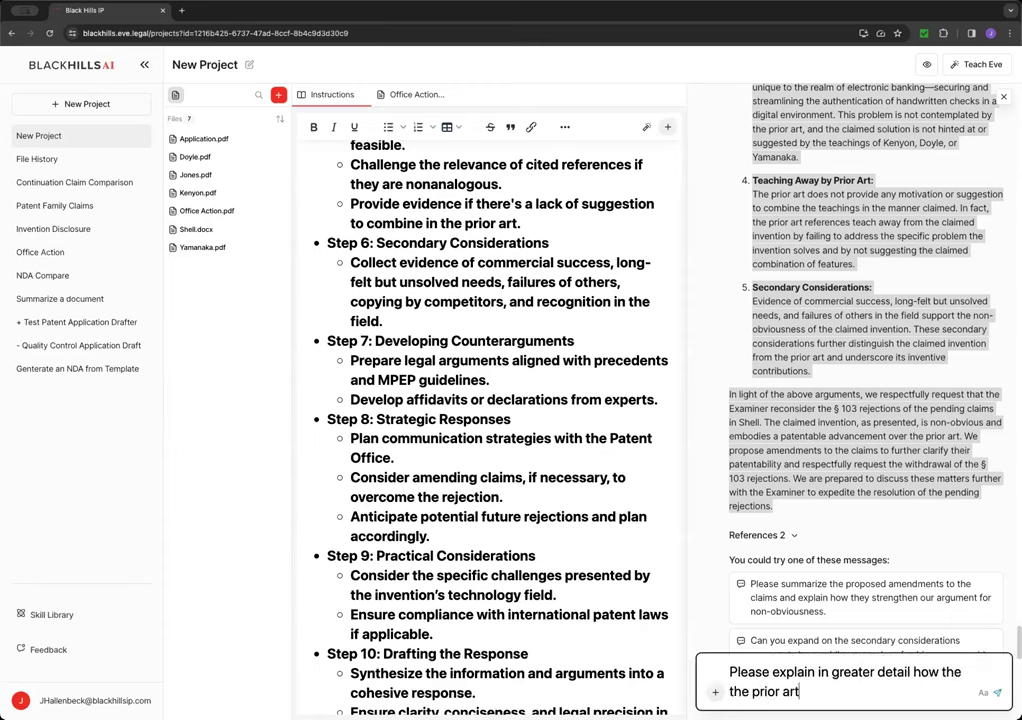
text( teaches away fromt th)
key(BackSpace)
key(BackSpace)
key(BackSpace)
key(BackSpace)
text(the)
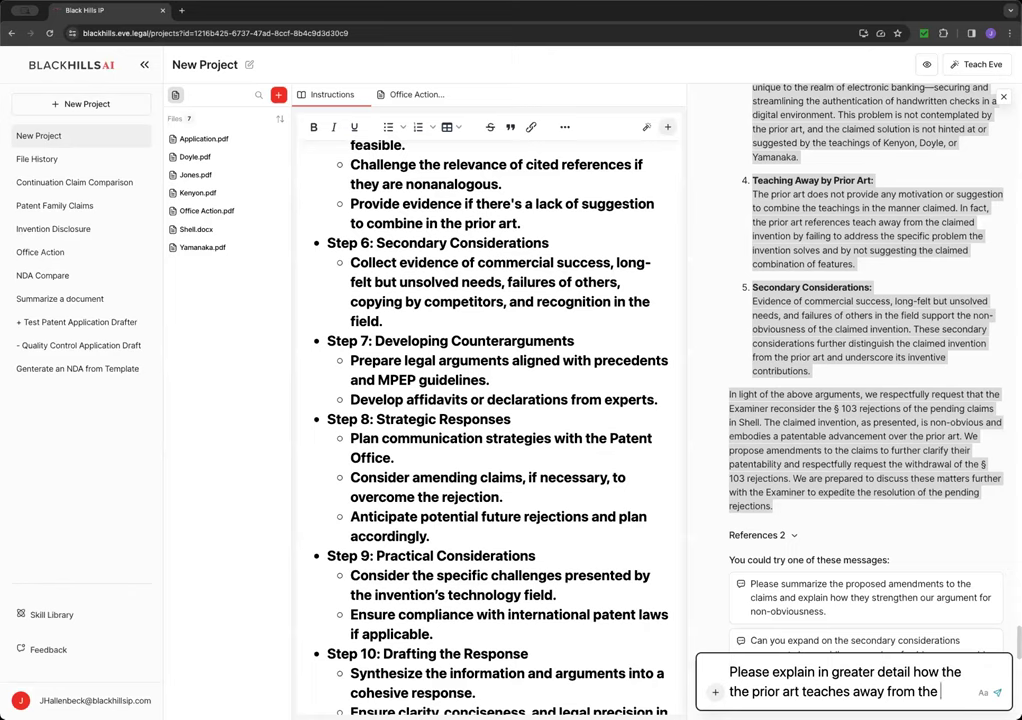
text( claims in Shell.)
key(Return)
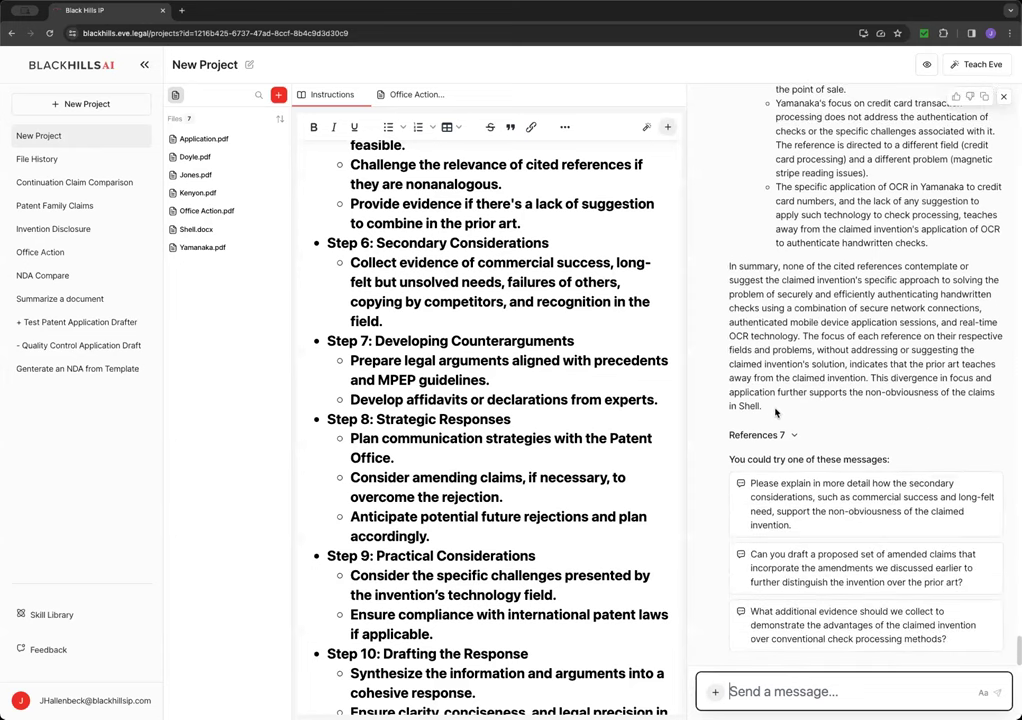
- Scroll Eve's answer up to the Detailed Explanation heading and the Kenyon section
click(772, 410)
scroll(772, 408, up, 10)
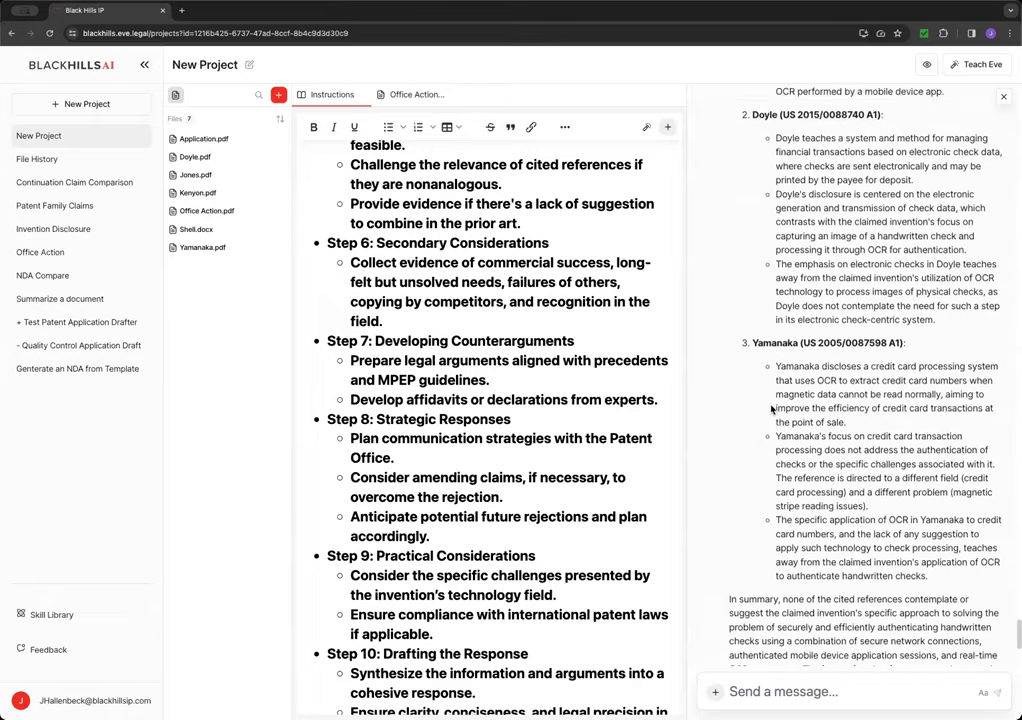
scroll(772, 408, up, 4)
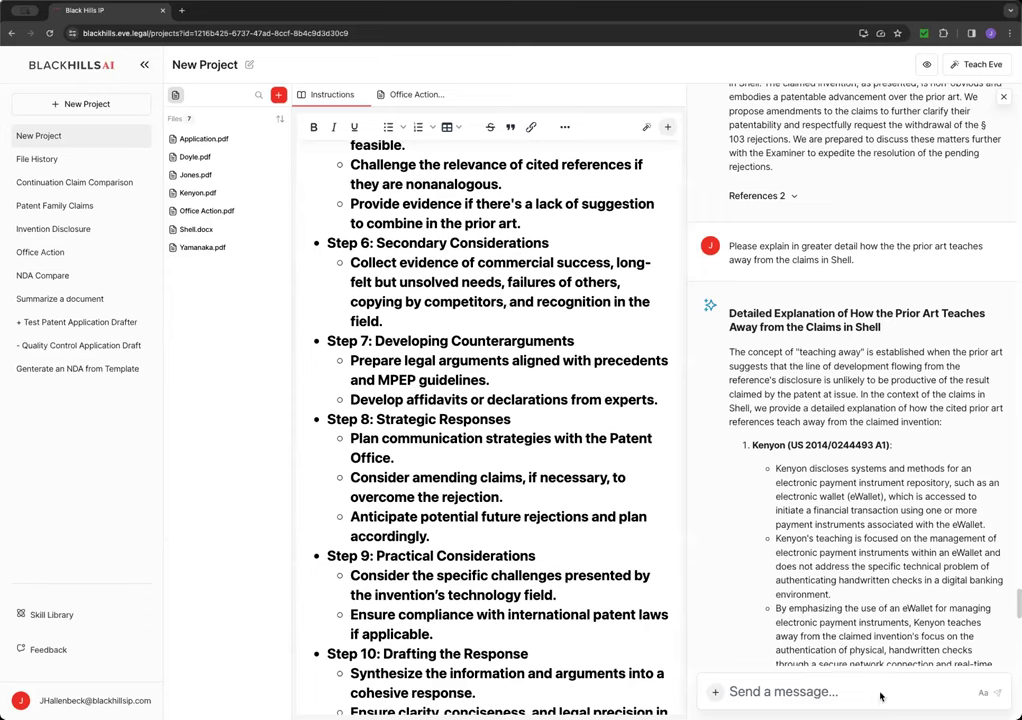
- Type the support, sales and staff member's e-mail addresses into Eve's message box, one per line
right_click(818, 691)
key(Escape)
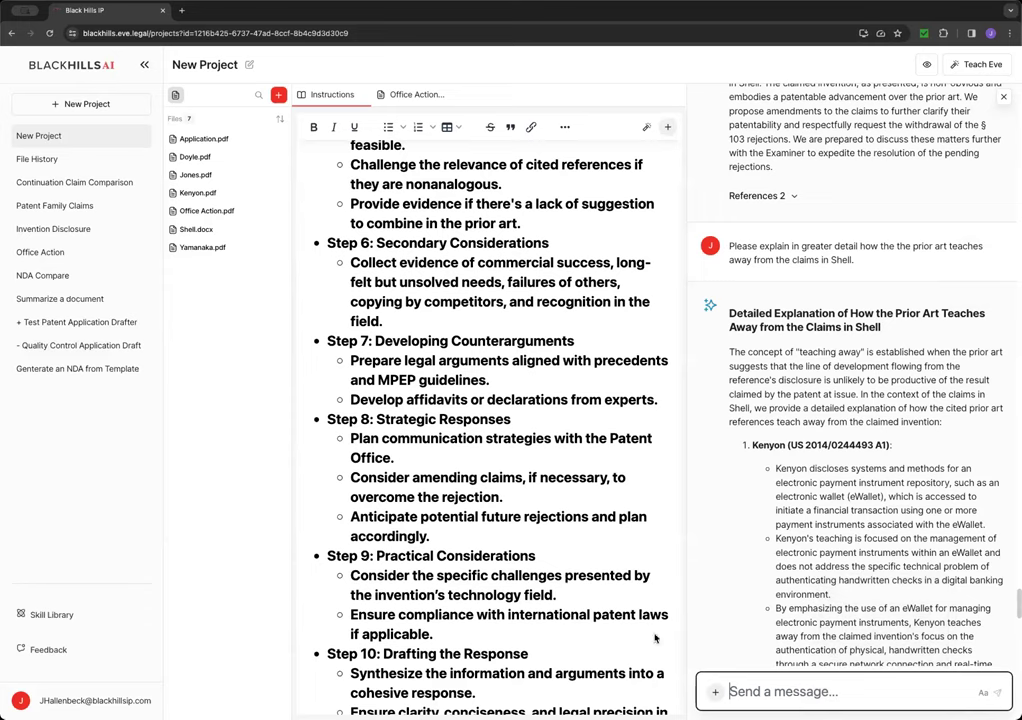
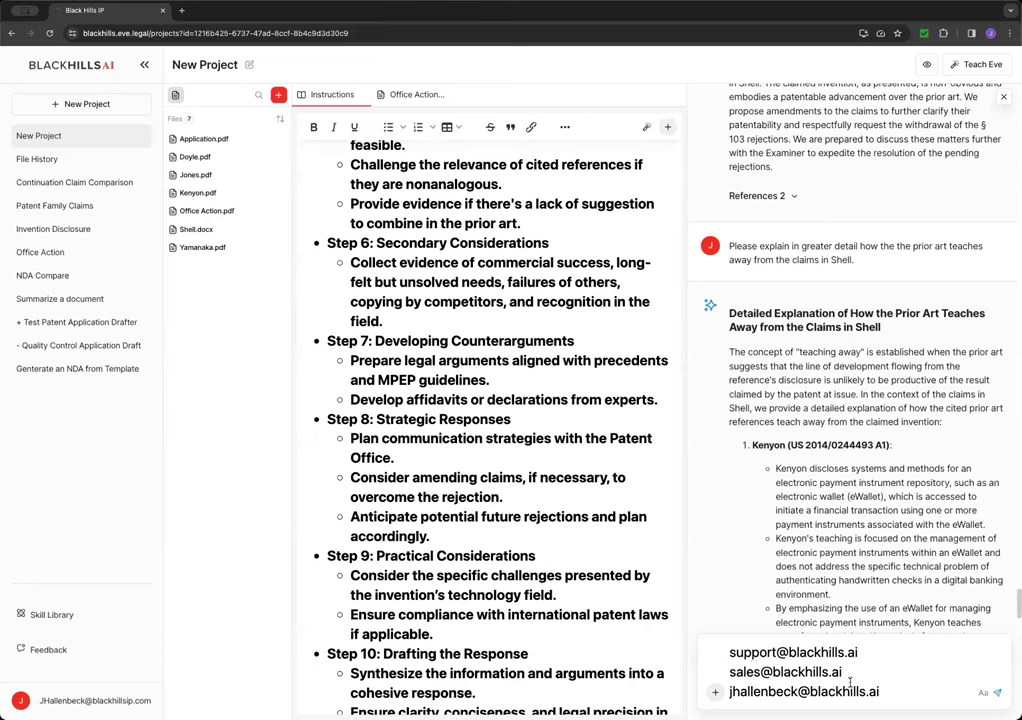
- Select the three address lines, from the end of the last up to the first
drag(881, 692, 729, 652)
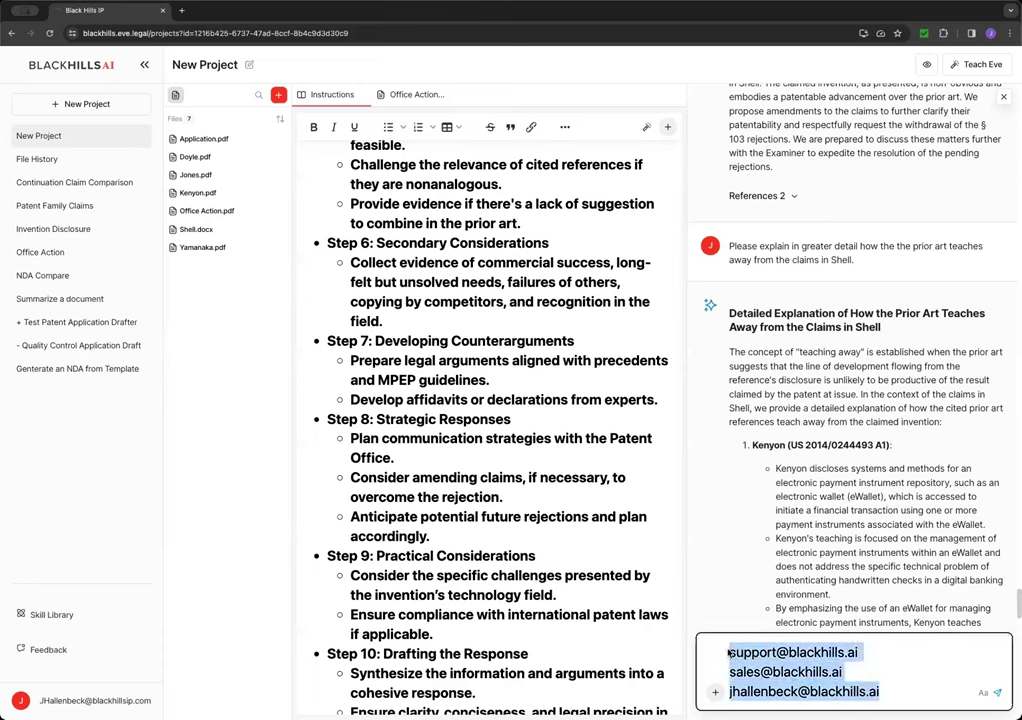